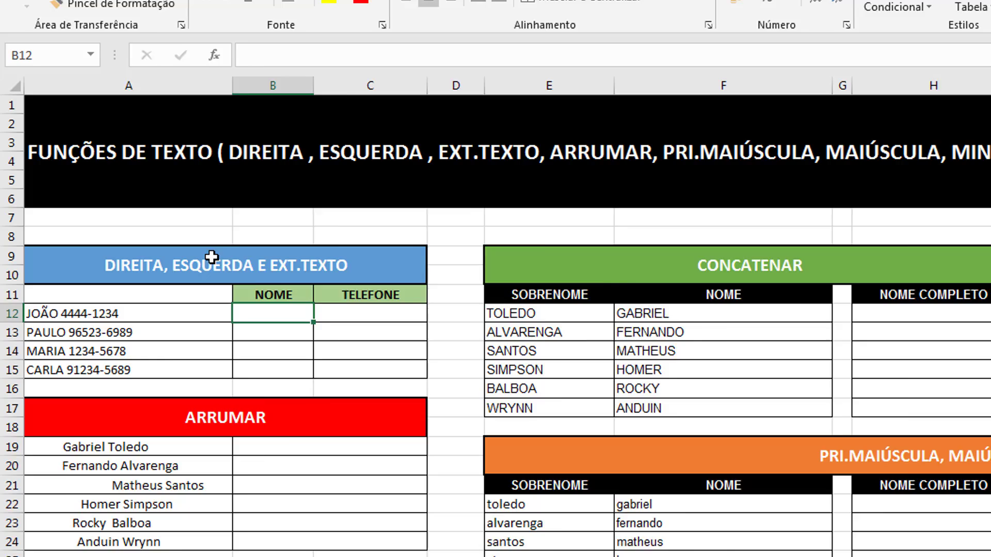
- Review the DIREITA, ESQUERDA E EXT.TEXTO table, its empty NOME/TELEFONE cells and source texts
{"action": "left_click", "coordinate": [197, 251]}
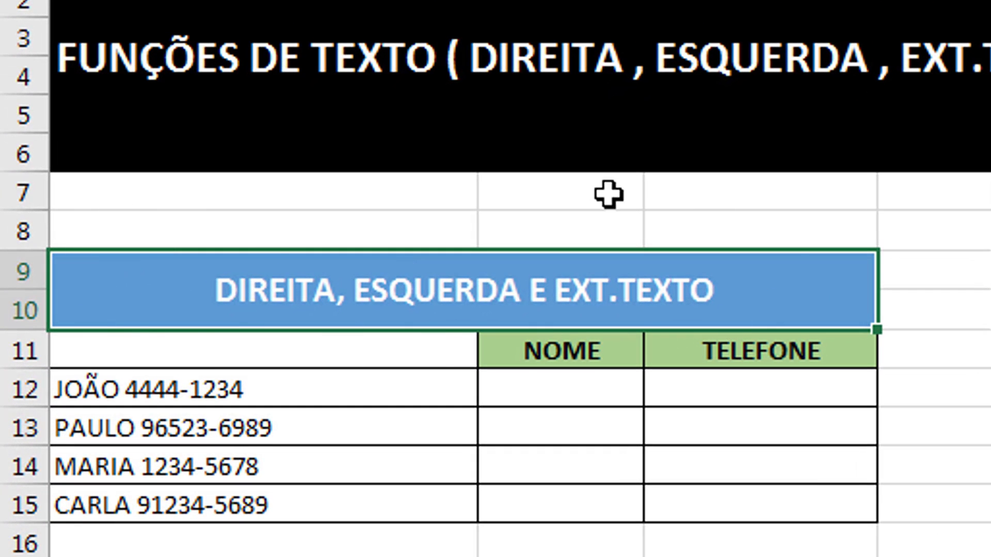
{"action": "left_click", "coordinate": [589, 391]}
{"action": "left_click", "coordinate": [748, 387]}
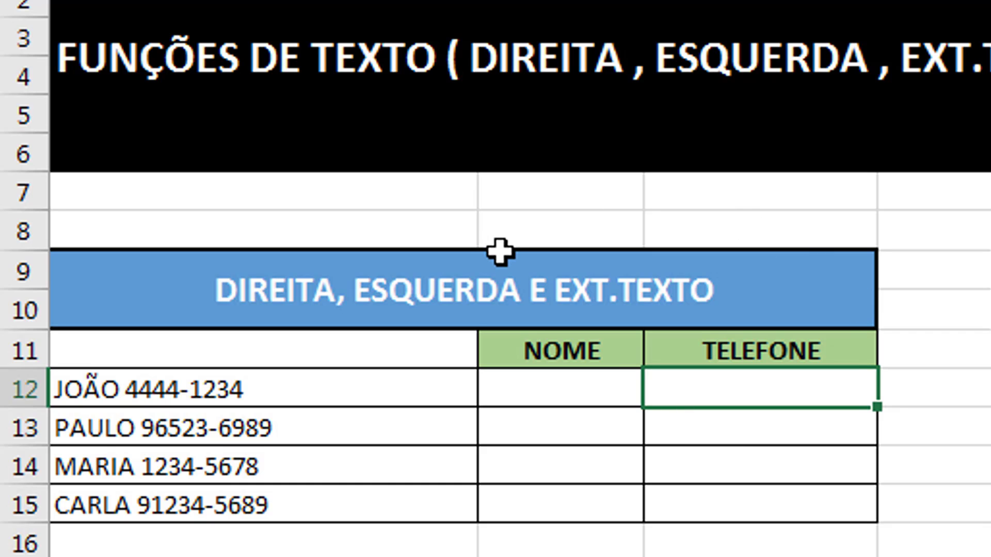
{"action": "left_click", "coordinate": [560, 398]}
{"action": "left_click", "coordinate": [569, 465]}
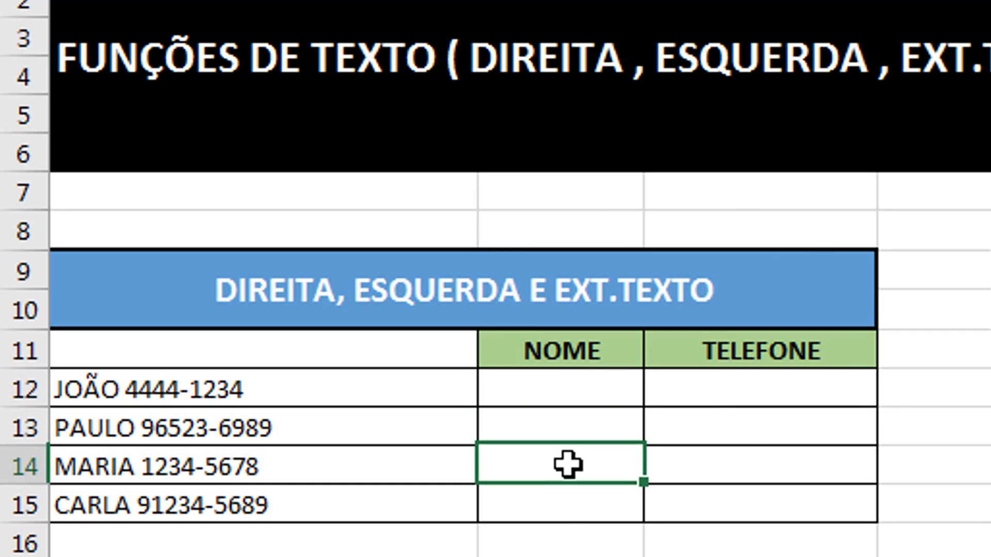
{"action": "left_click", "coordinate": [566, 518]}
{"action": "left_click", "coordinate": [547, 400]}
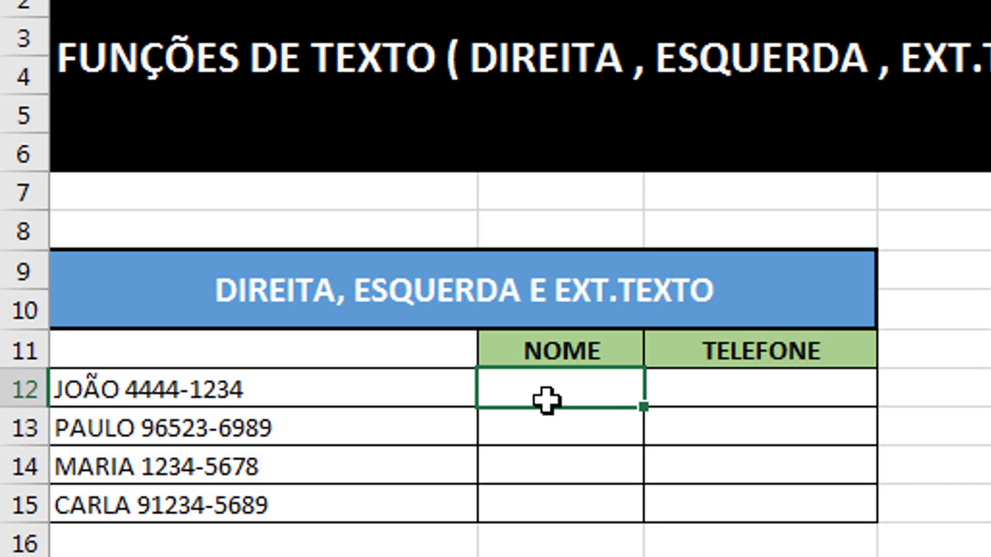
{"action": "left_click", "coordinate": [213, 388]}
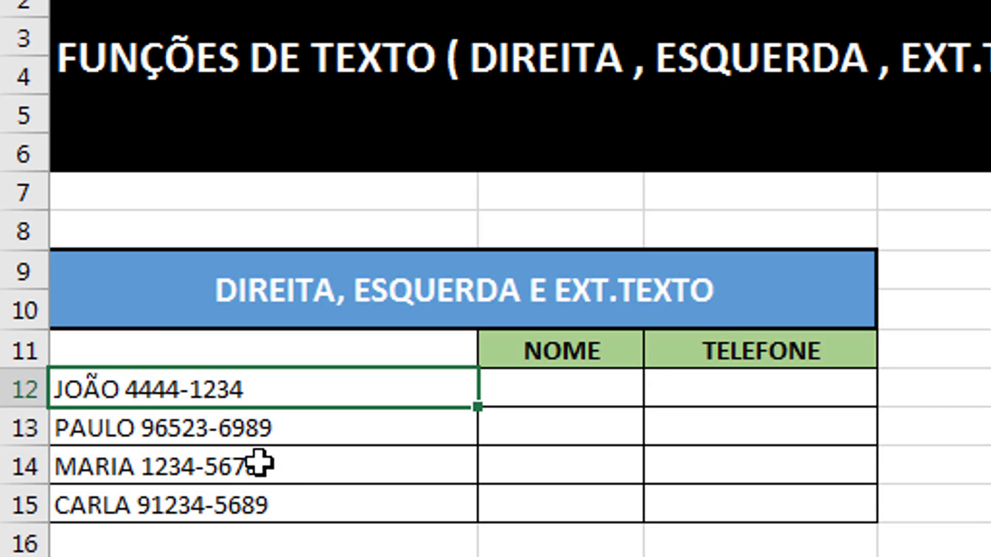
{"action": "left_click", "coordinate": [209, 439]}
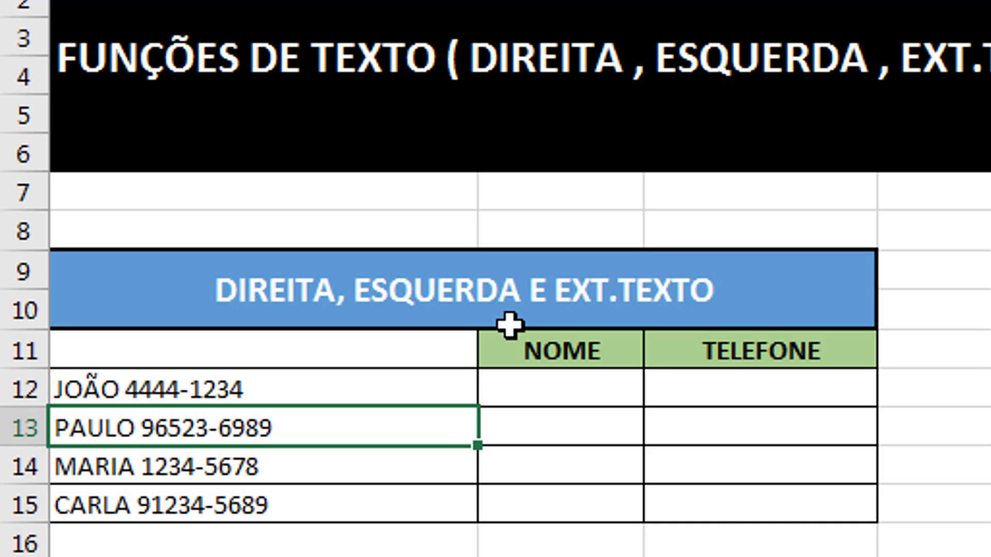
- Return to JOÃO's NOME cell B12
{"action": "key", "text": "Up"}
{"action": "key", "text": "Right"}
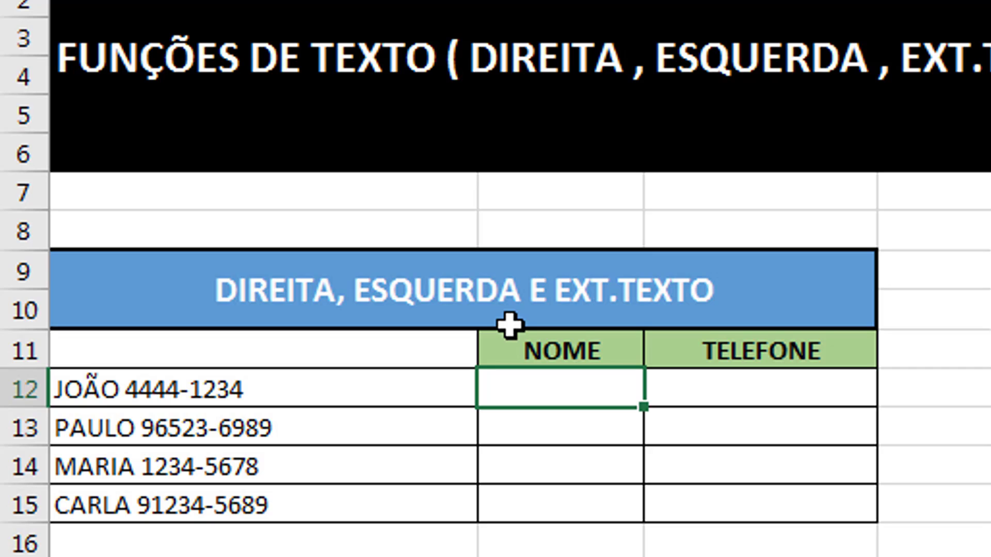
{"action": "left_click", "coordinate": [783, 413]}
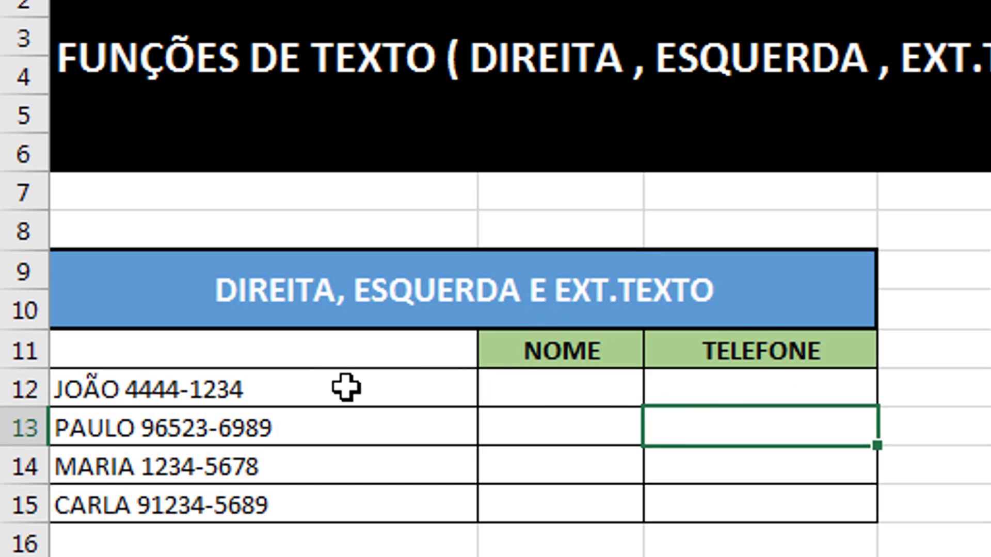
{"action": "left_click", "coordinate": [284, 386]}
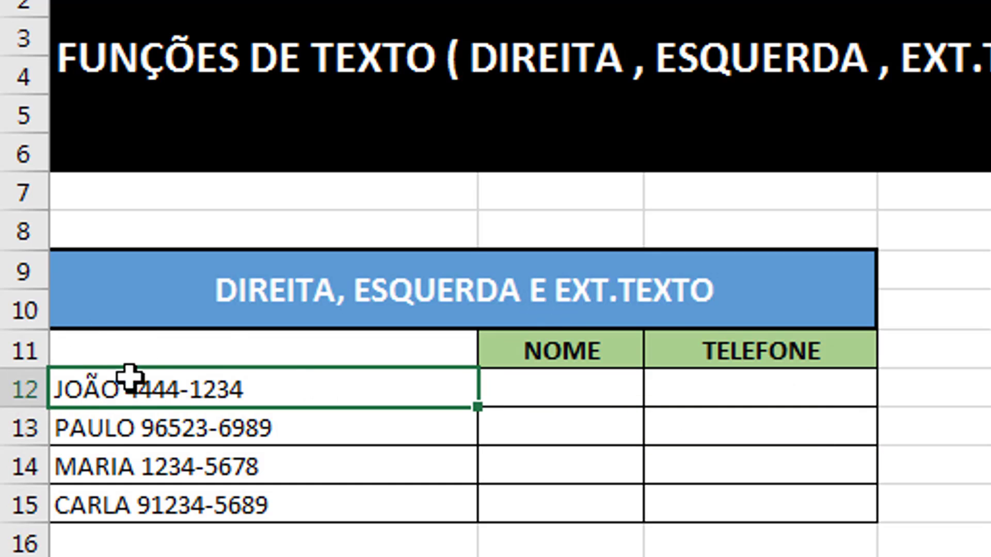
{"action": "left_click", "coordinate": [551, 392]}
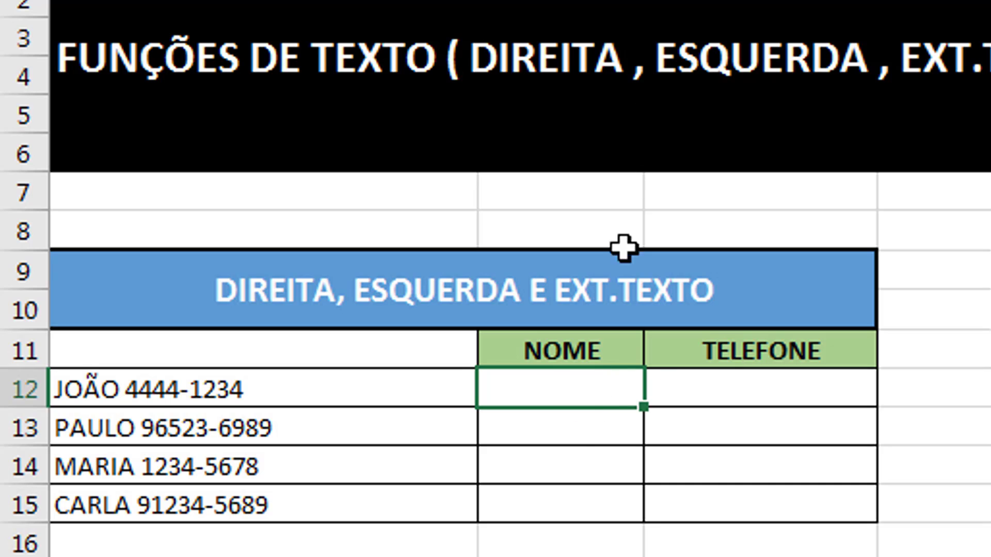
{"action": "left_click", "coordinate": [739, 386]}
{"action": "left_click", "coordinate": [595, 394]}
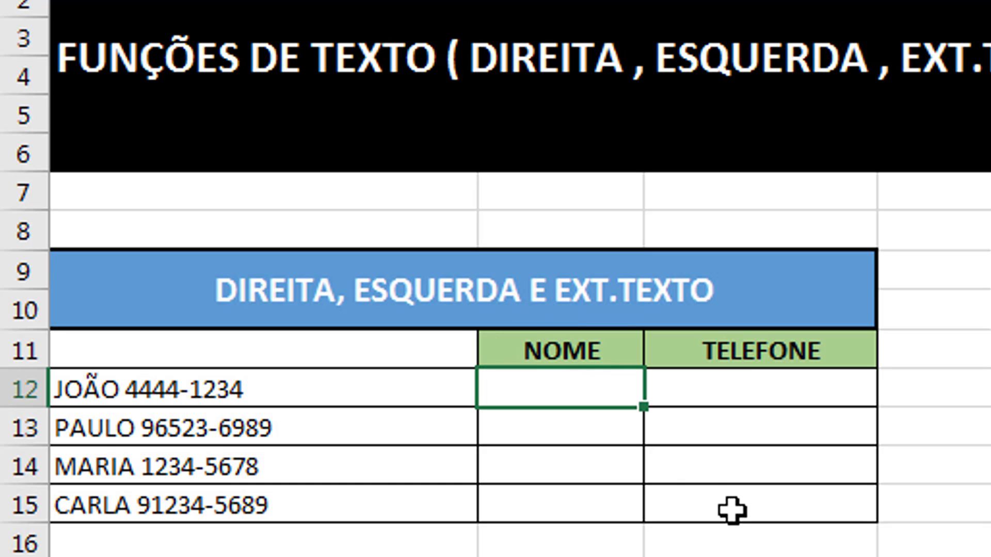
- Enter =ESQUERDA(A12;4) in B12 to take the first four characters
{"action": "type", "text": "=esqeu"}
{"action": "key", "text": "BackSpace"}
{"action": "key", "text": "BackSpace"}
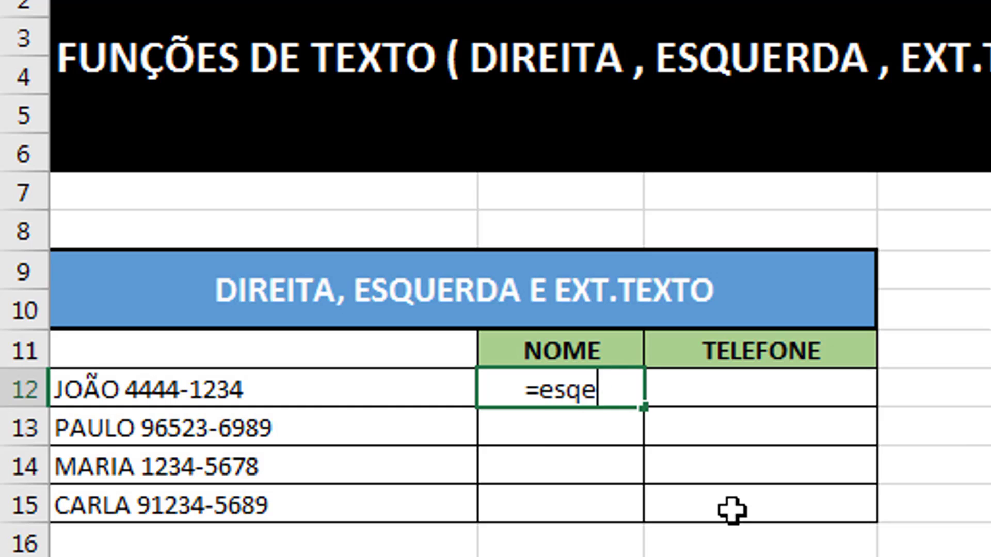
{"action": "type", "text": "uerda("}
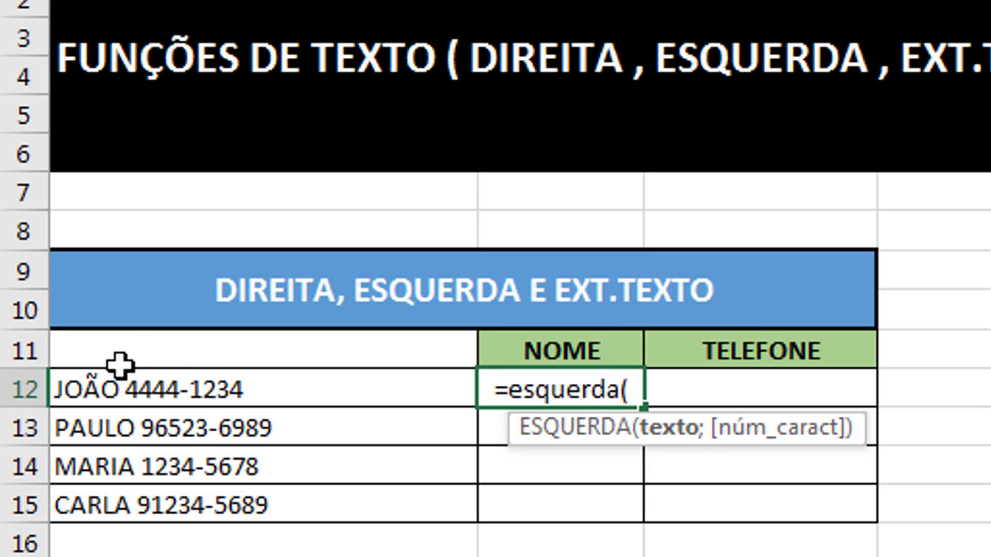
{"action": "left_click", "coordinate": [158, 405]}
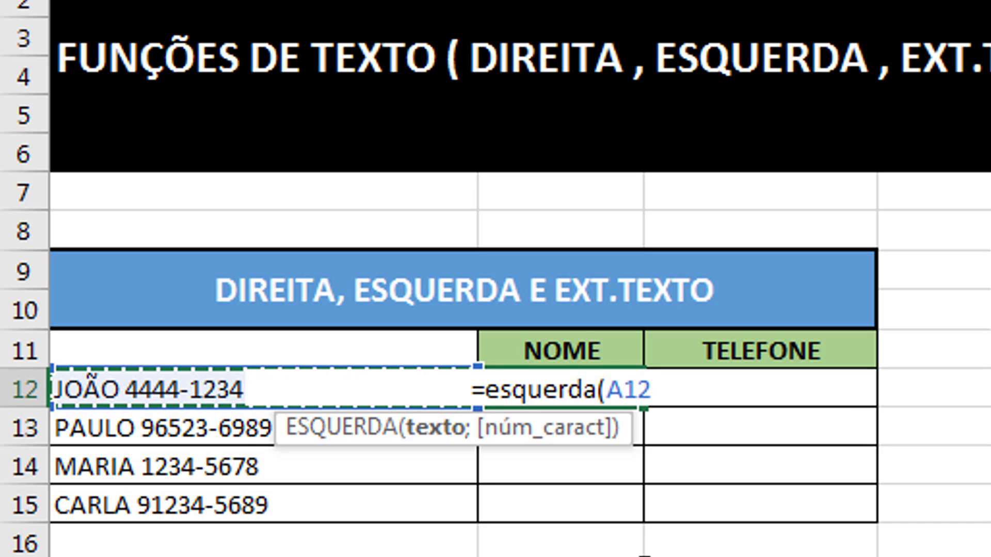
{"action": "type", "text": ";"}
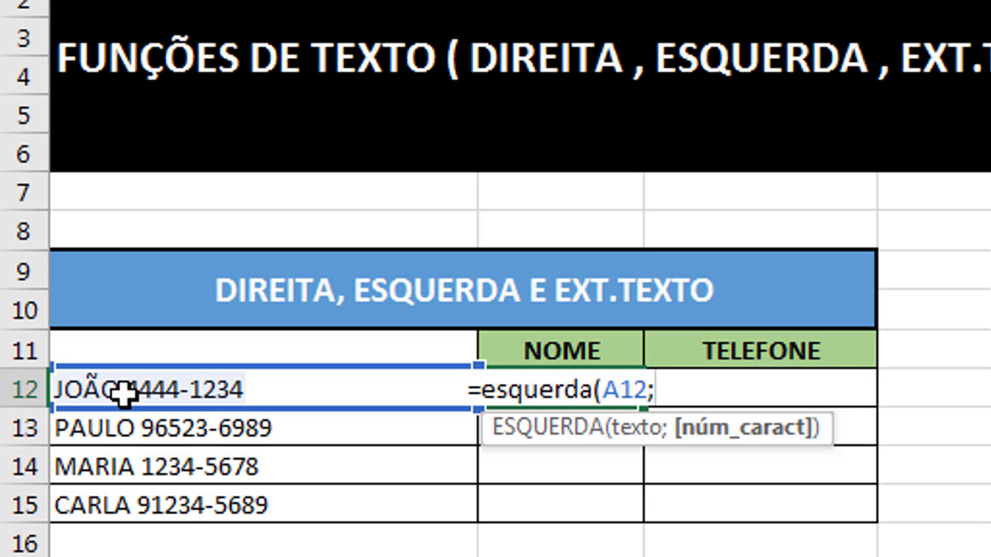
{"action": "type", "text": "4"}
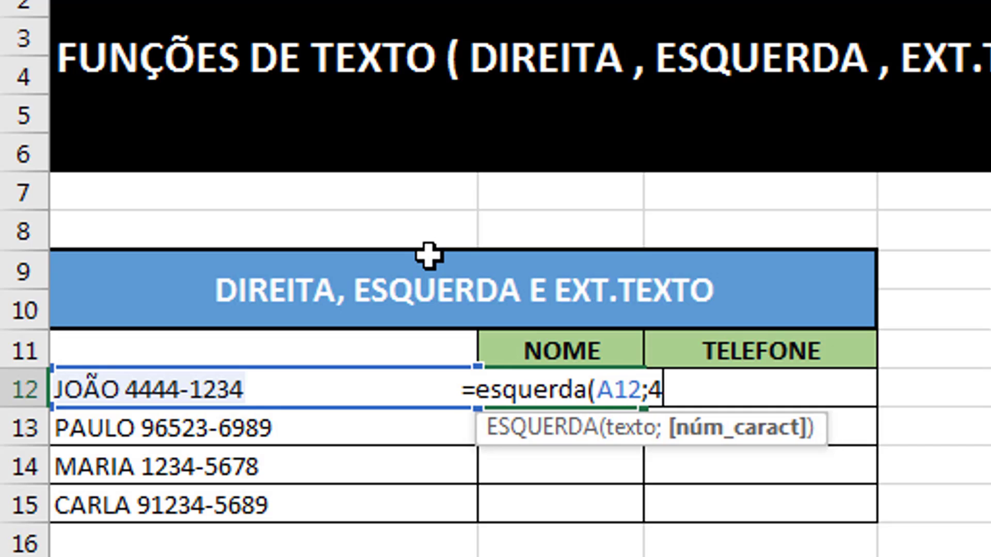
{"action": "type", "text": ")"}
{"action": "key", "text": "Return"}
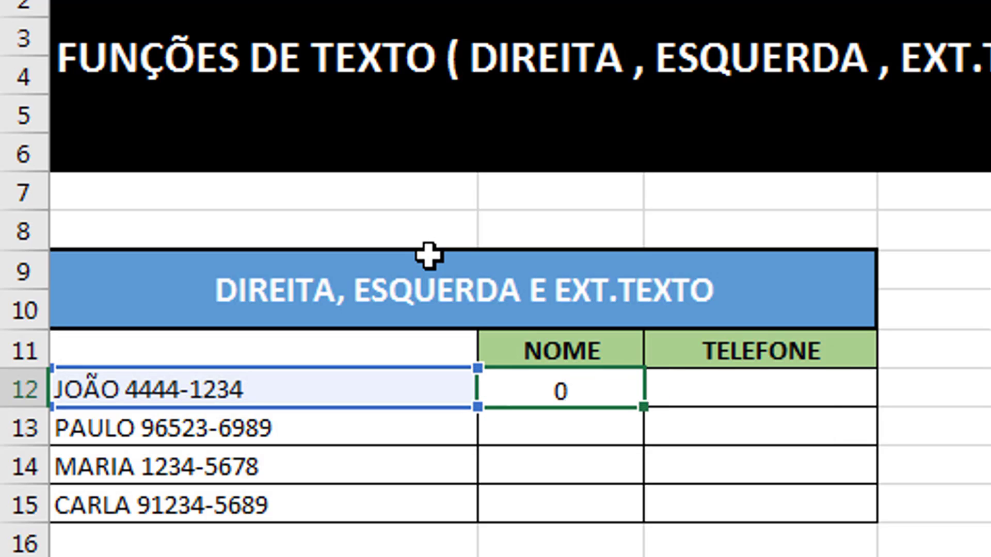
{"action": "key", "text": "Up"}
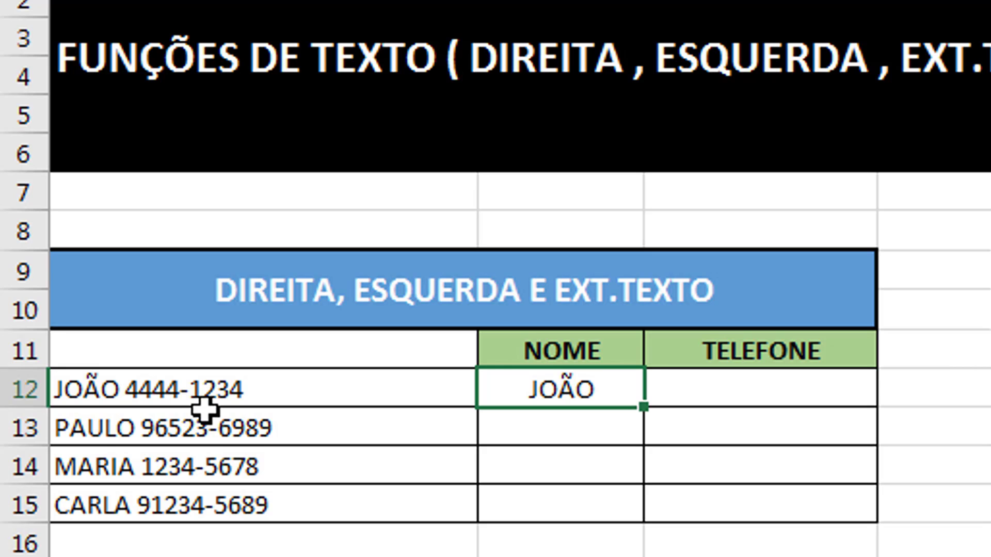
{"action": "double_click", "coordinate": [593, 381]}
{"action": "left_click", "coordinate": [665, 388]}
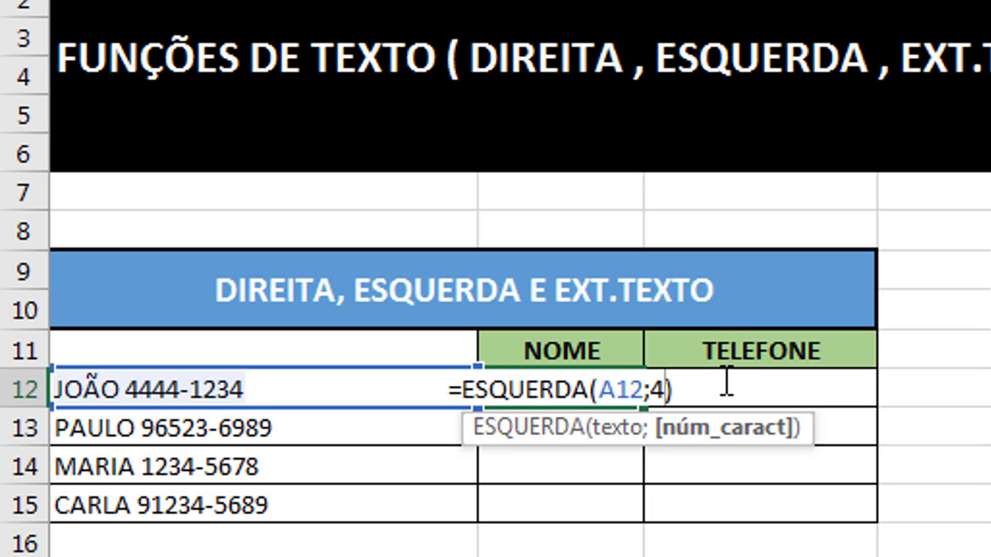
{"action": "key", "text": "BackSpace"}
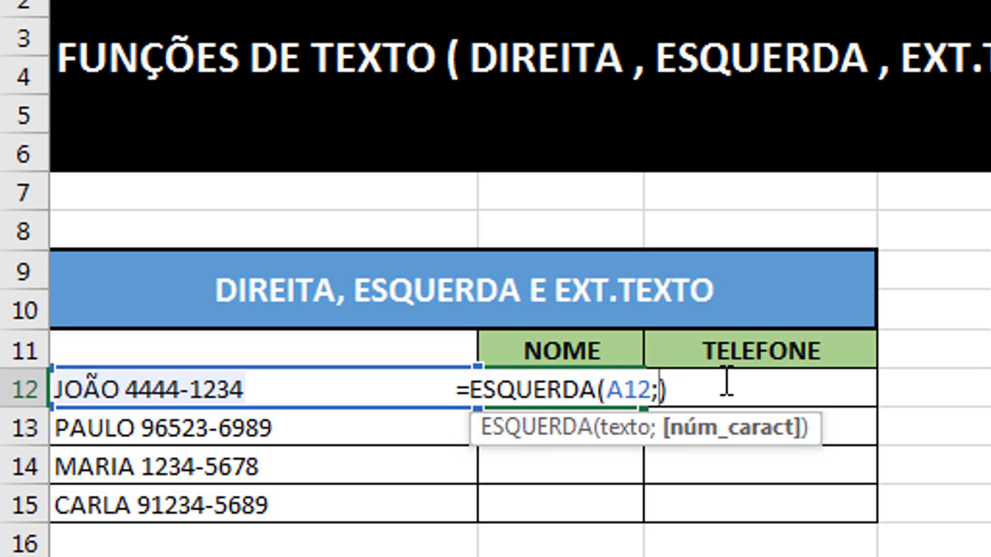
{"action": "type", "text": "5"}
{"action": "key", "text": "Return"}
{"action": "key", "text": "Up"}
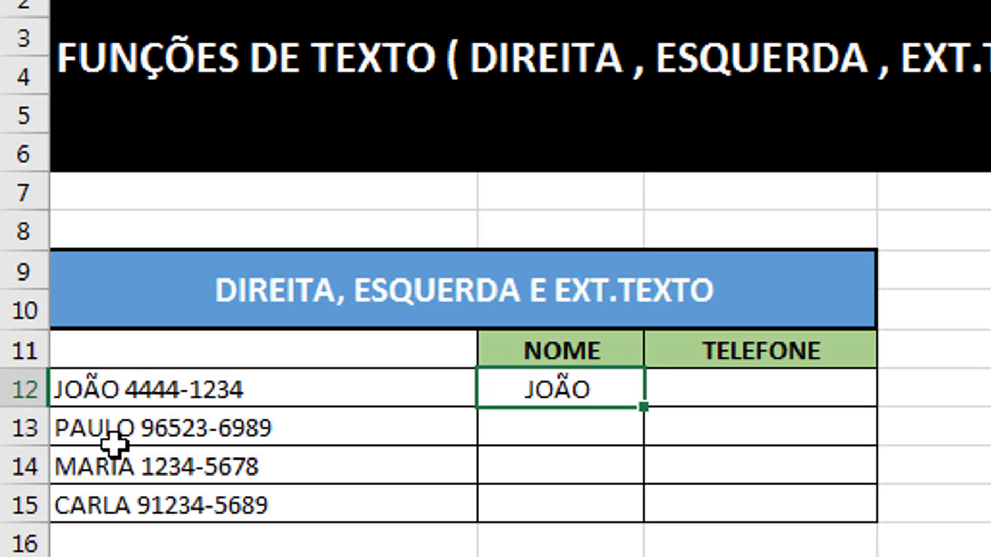
{"action": "double_click", "coordinate": [590, 390]}
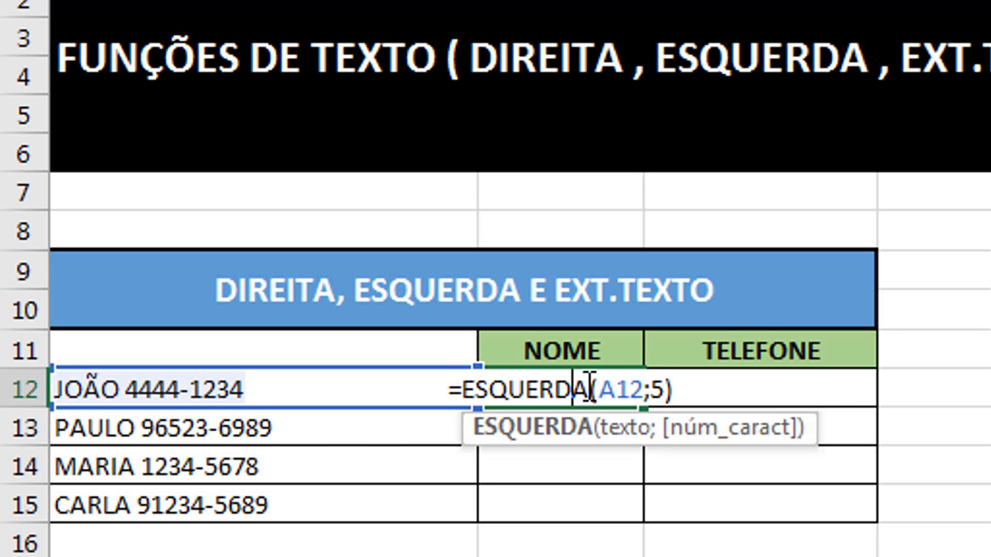
{"action": "left_click", "coordinate": [665, 390]}
{"action": "key", "text": "BackSpace"}
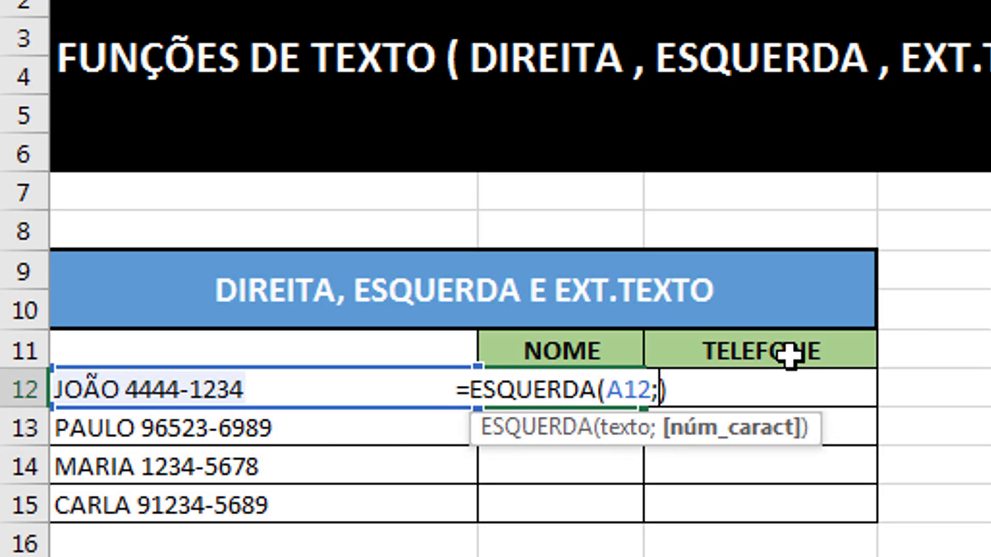
{"action": "type", "text": "6"}
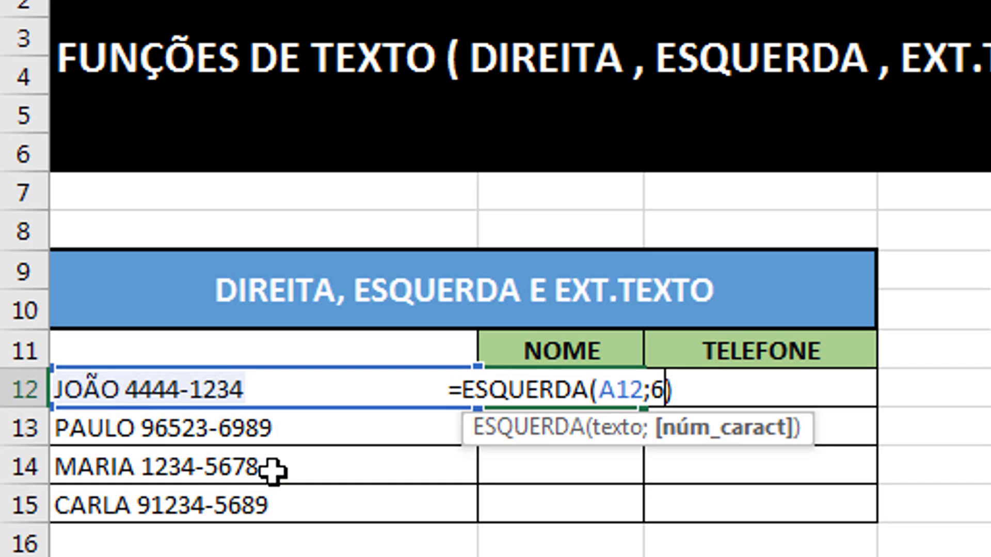
{"action": "key", "text": "Return"}
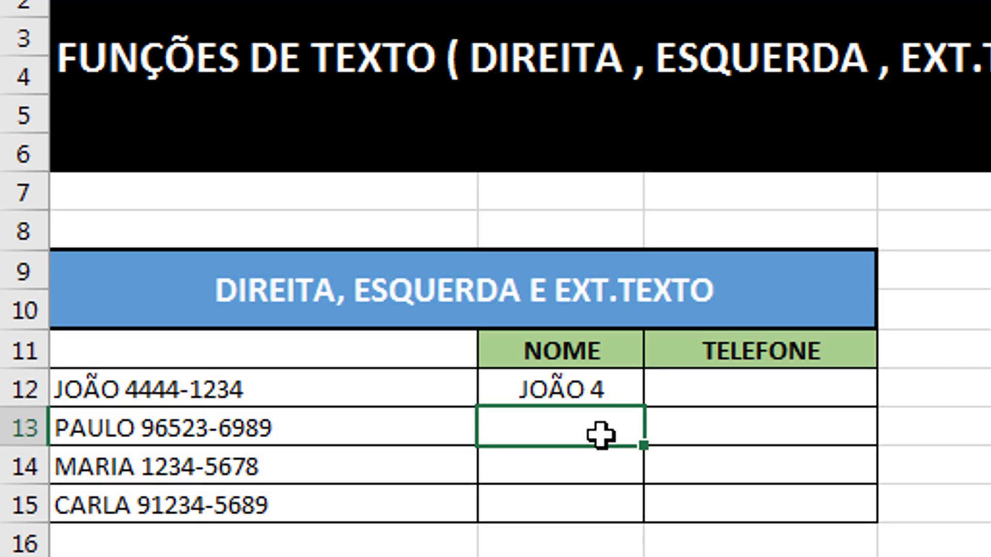
{"action": "double_click", "coordinate": [593, 394]}
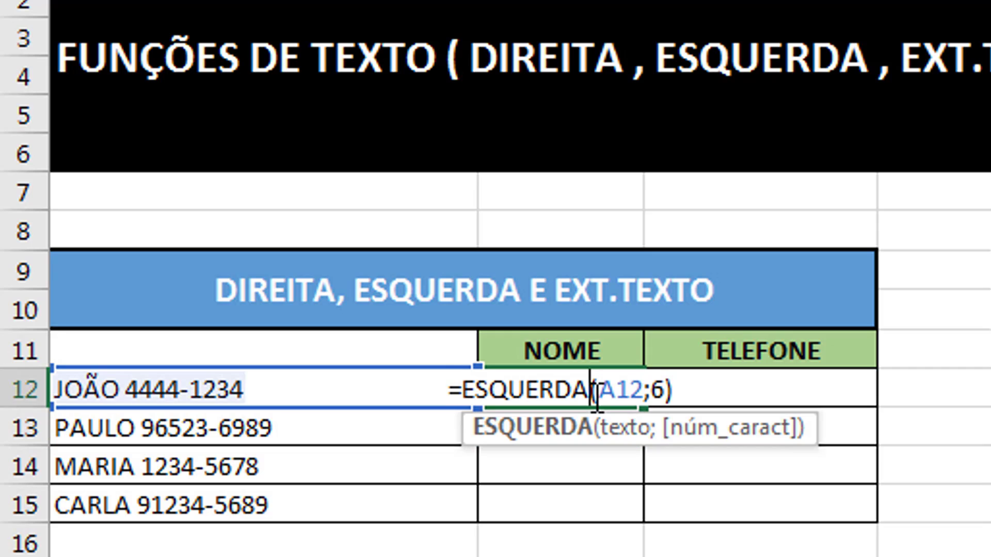
{"action": "key", "text": "Right"}
{"action": "key", "text": "Right"}
{"action": "key", "text": "Right"}
{"action": "key", "text": "Right"}
{"action": "key", "text": "Right"}
{"action": "key", "text": "BackSpace"}
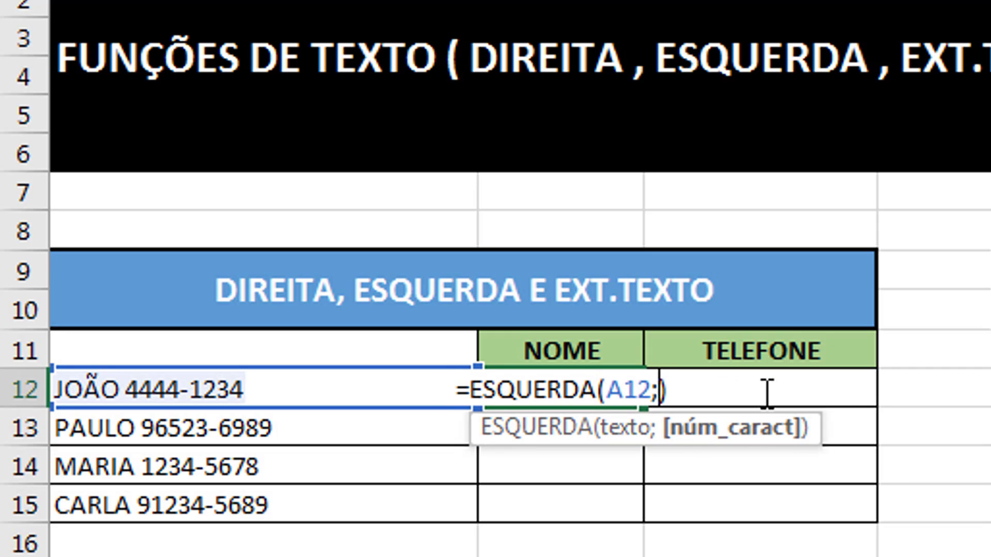
{"action": "type", "text": "4"}
{"action": "key", "text": "Return"}
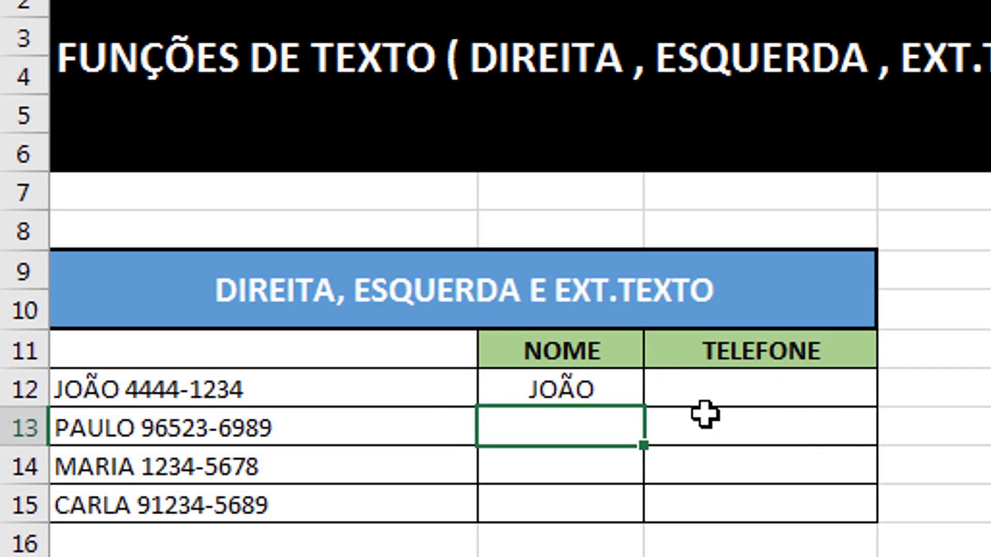
- Enter =DIREITA(A12;9) in JOÃO's TELEFONE cell C12 to show 4444-1234
{"action": "left_click", "coordinate": [734, 395]}
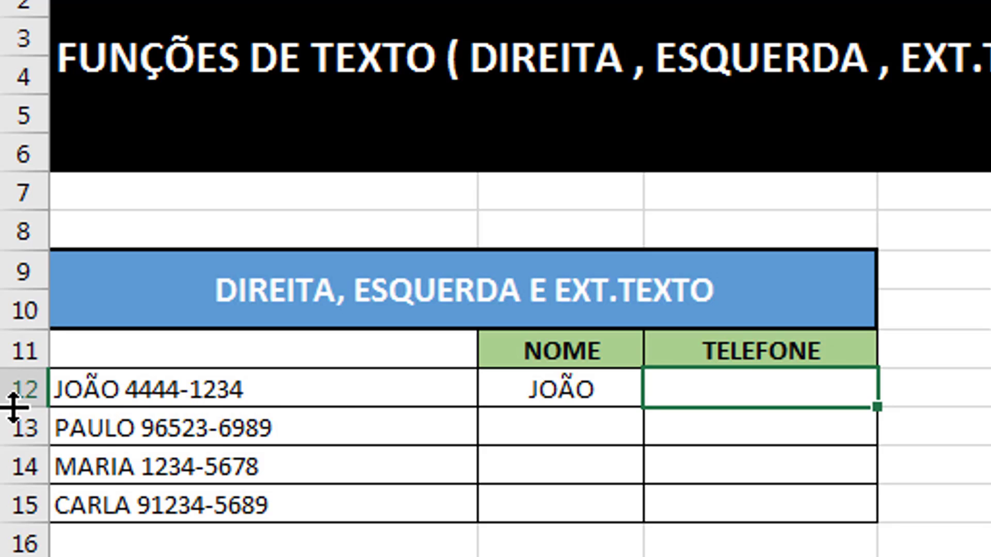
{"action": "type", "text": "=direi"}
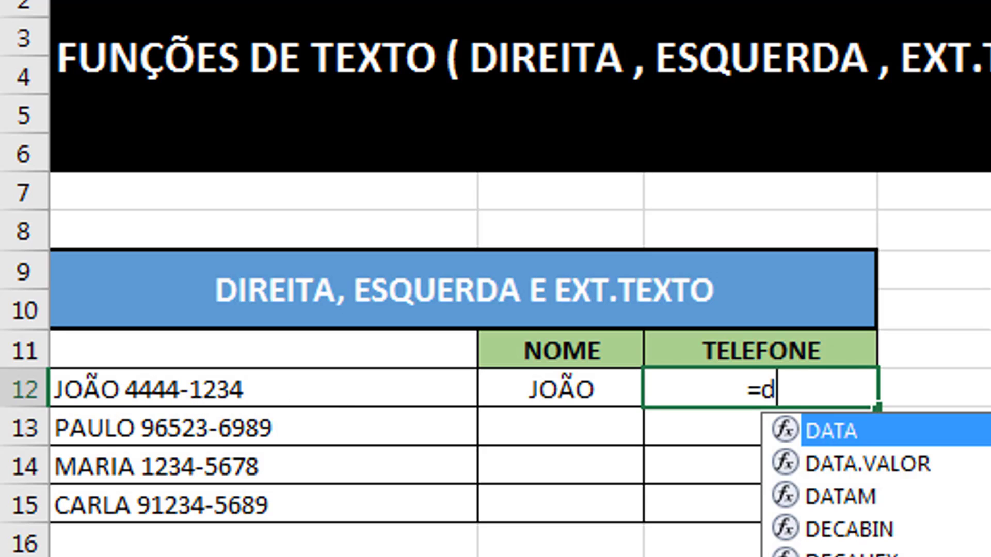
{"action": "type", "text": "ta("}
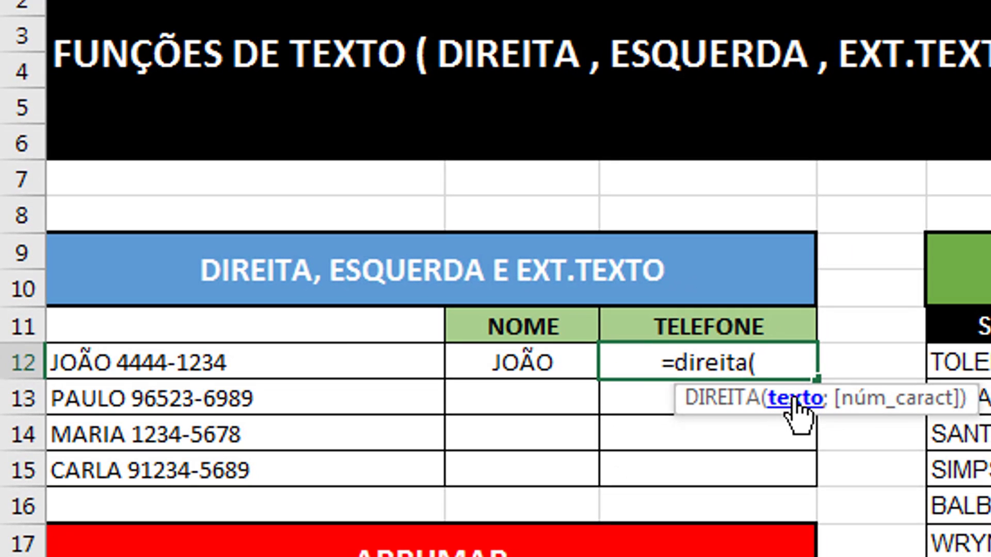
{"action": "left_click", "coordinate": [246, 361]}
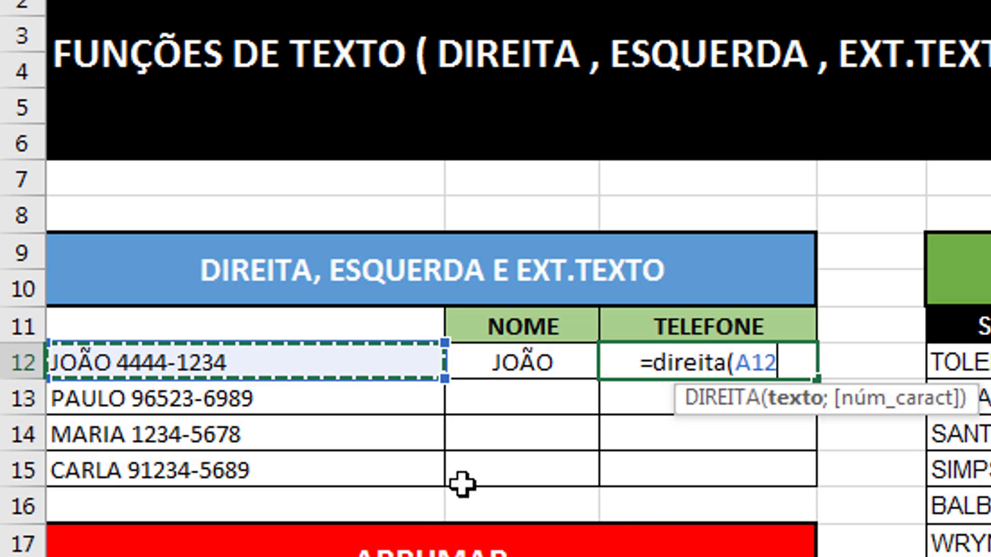
{"action": "type", "text": ";"}
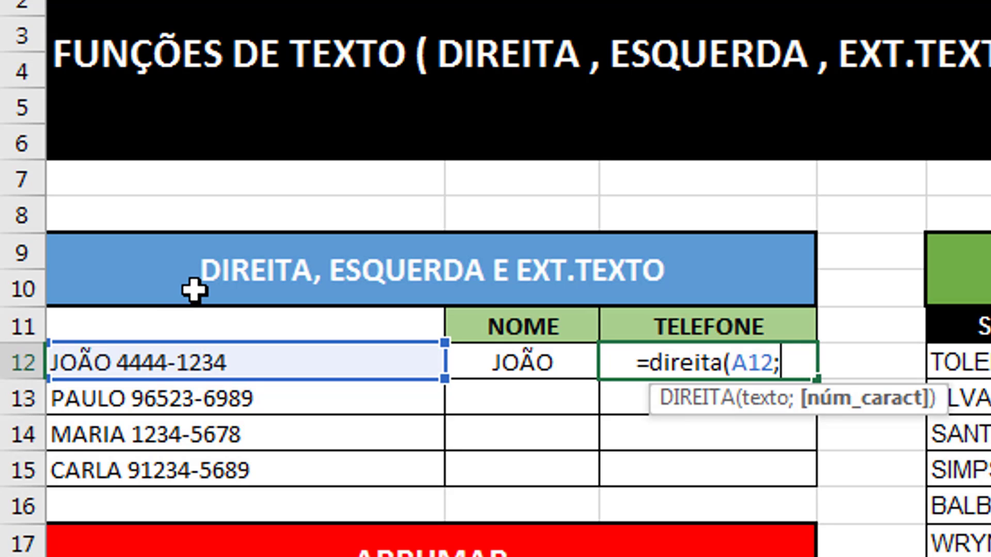
{"action": "type", "text": "9)"}
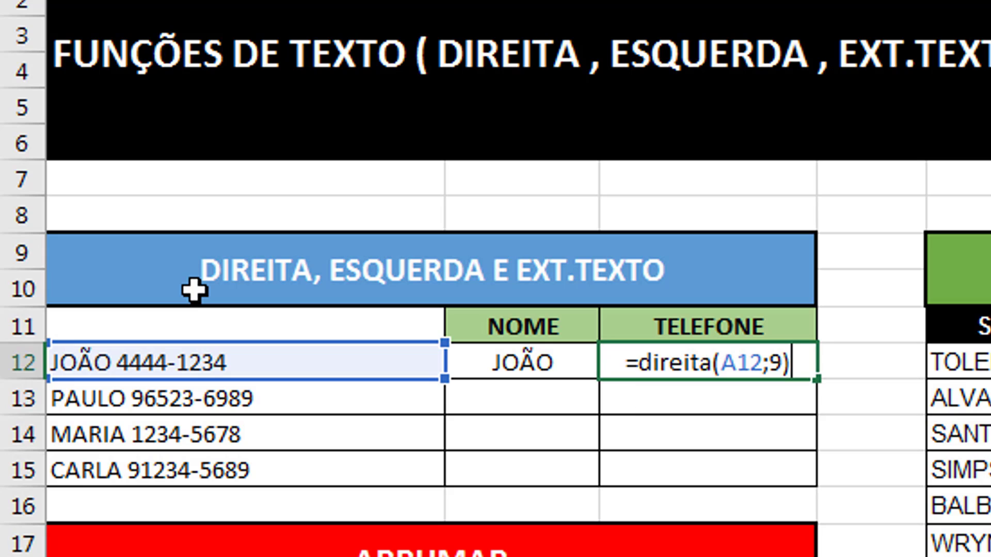
{"action": "key", "text": "Return"}
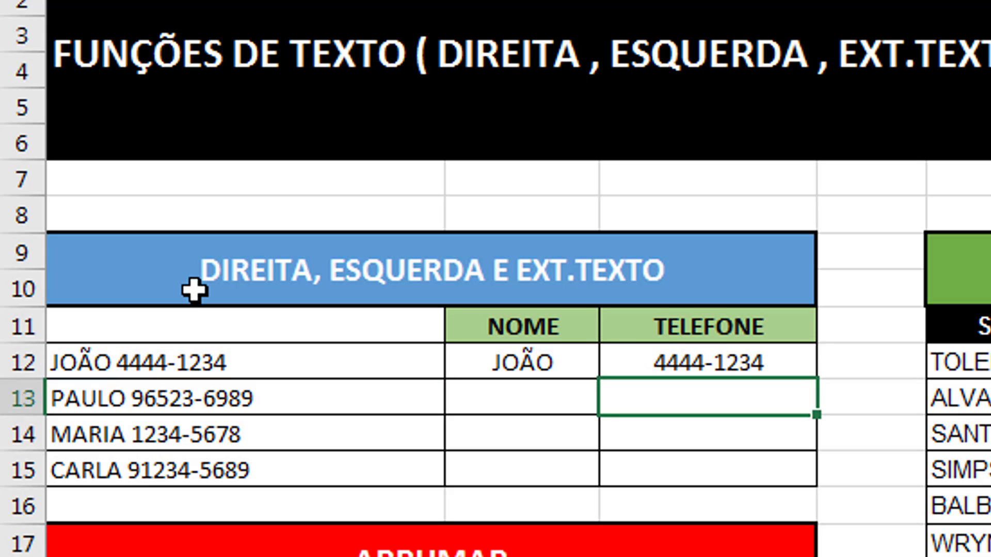
- Glance back at JOÃO's name, then move to PAULO's empty NOME cell
{"action": "key", "text": "Up"}
{"action": "key", "text": "Left"}
{"action": "key", "text": "Right"}
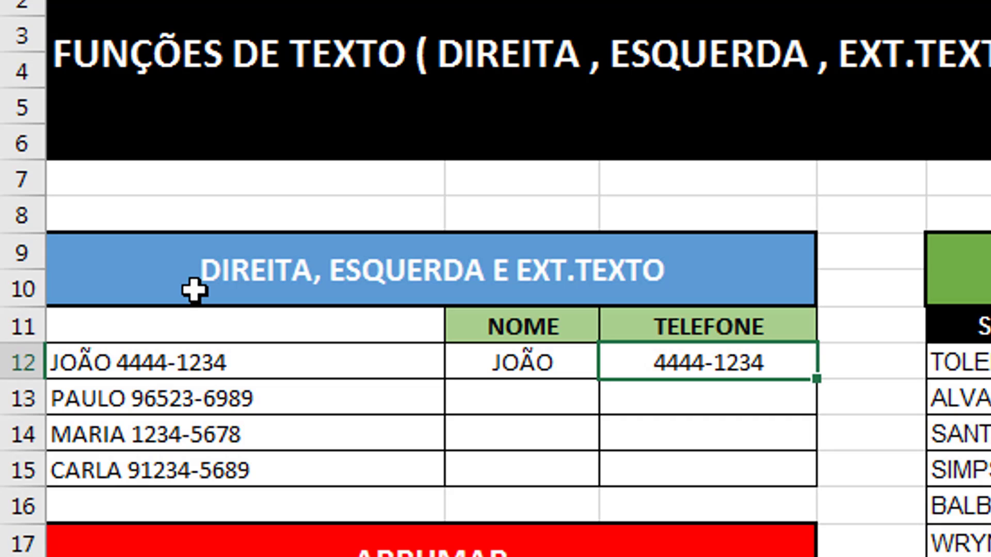
{"action": "key", "text": "Down"}
{"action": "key", "text": "Left"}
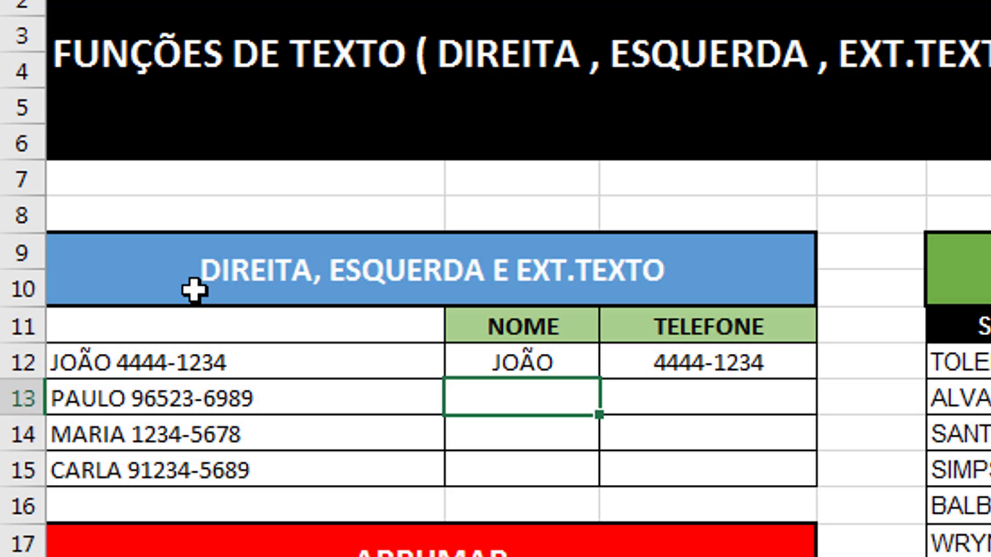
{"action": "left_click", "coordinate": [655, 398]}
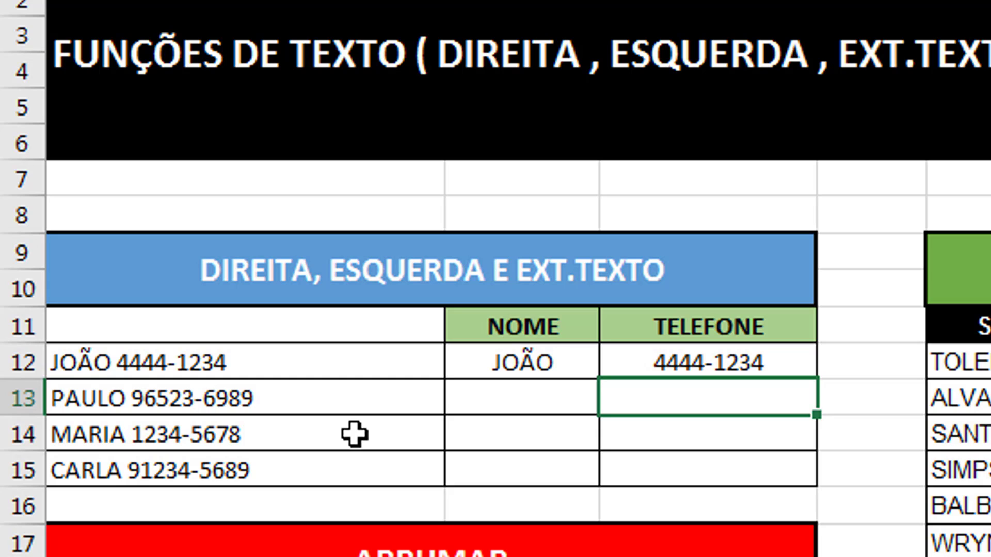
- Enter =EXT.TEXTO(A13;7;5) in PAULO's TELEFONE cell C13, returning 96523
{"action": "type", "text": "=ex"}
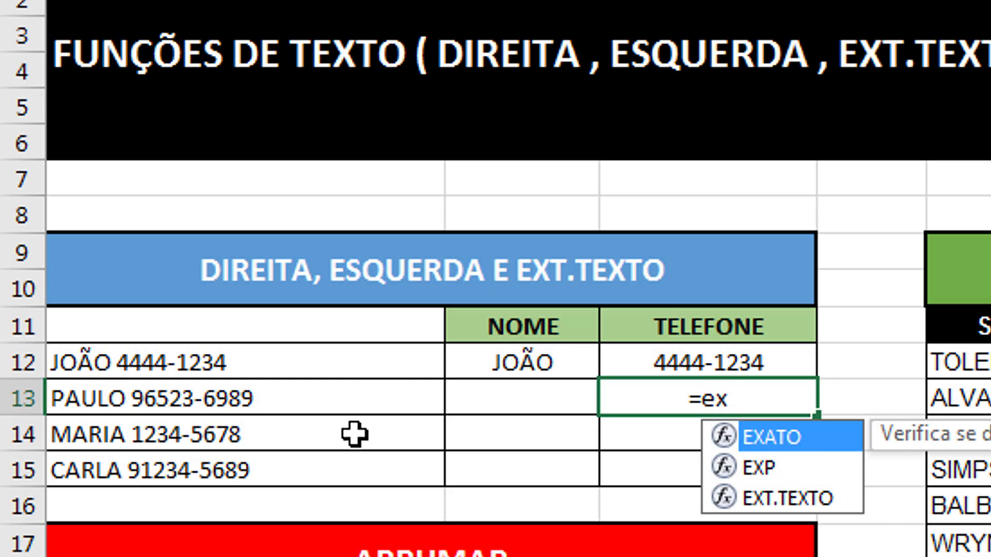
{"action": "type", "text": "t.texto"}
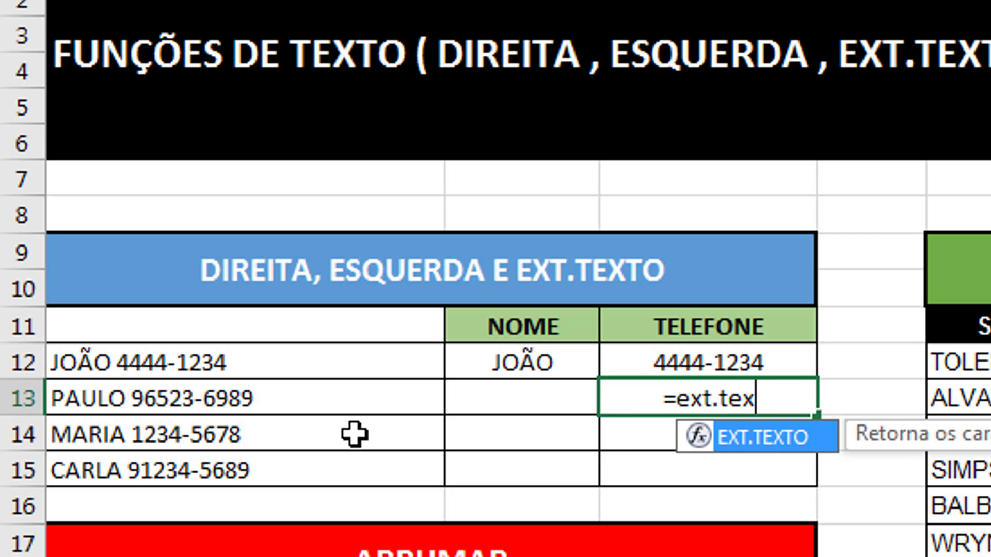
{"action": "type", "text": "("}
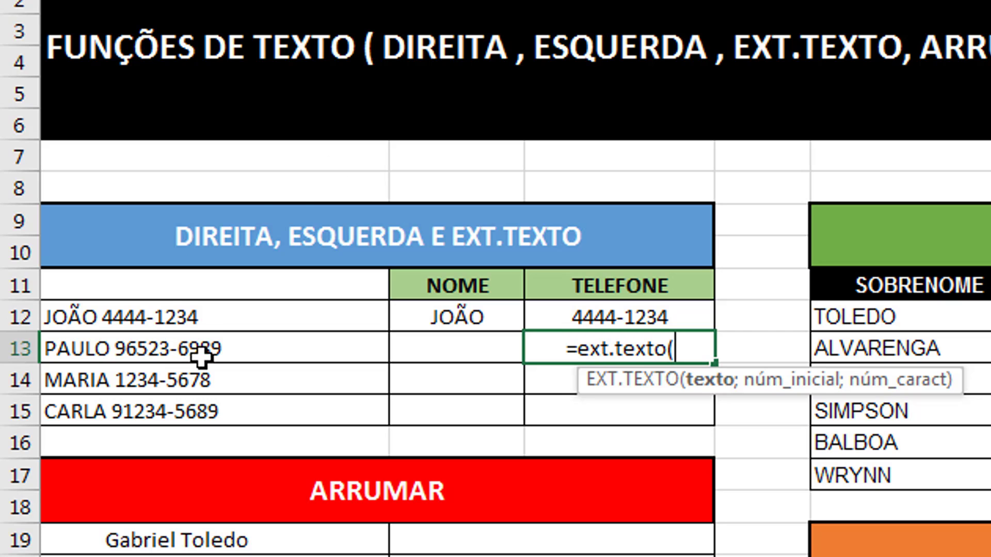
{"action": "left_click", "coordinate": [112, 343]}
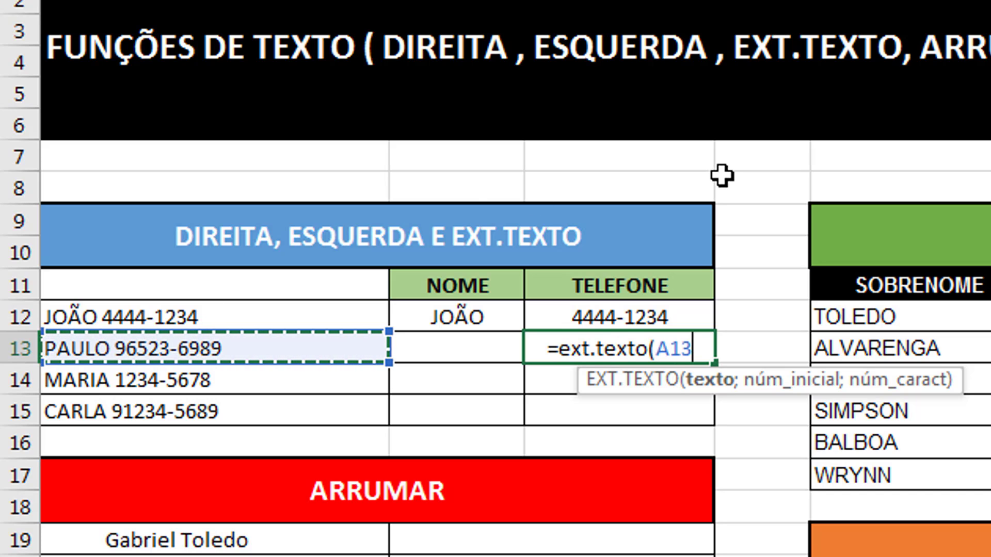
{"action": "type", "text": ";"}
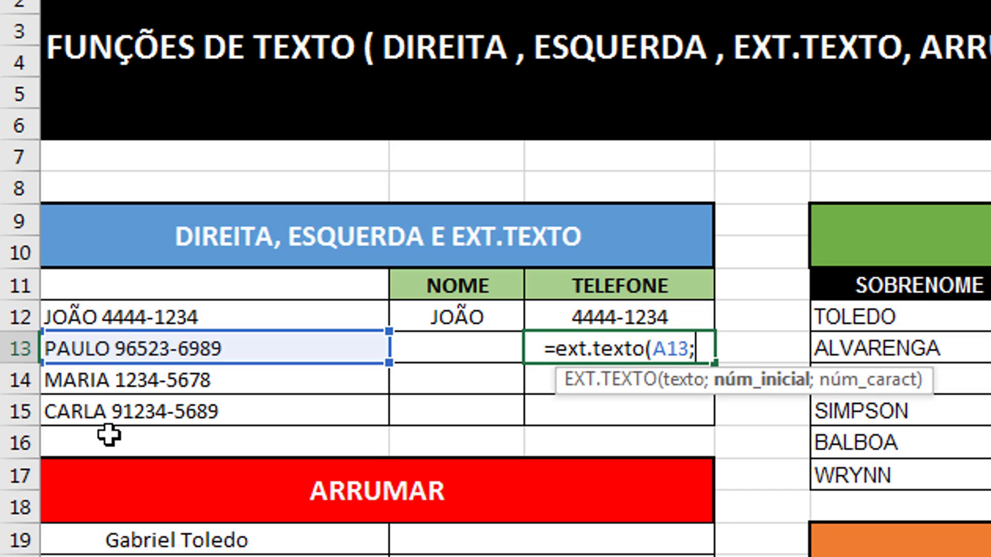
{"action": "type", "text": "7"}
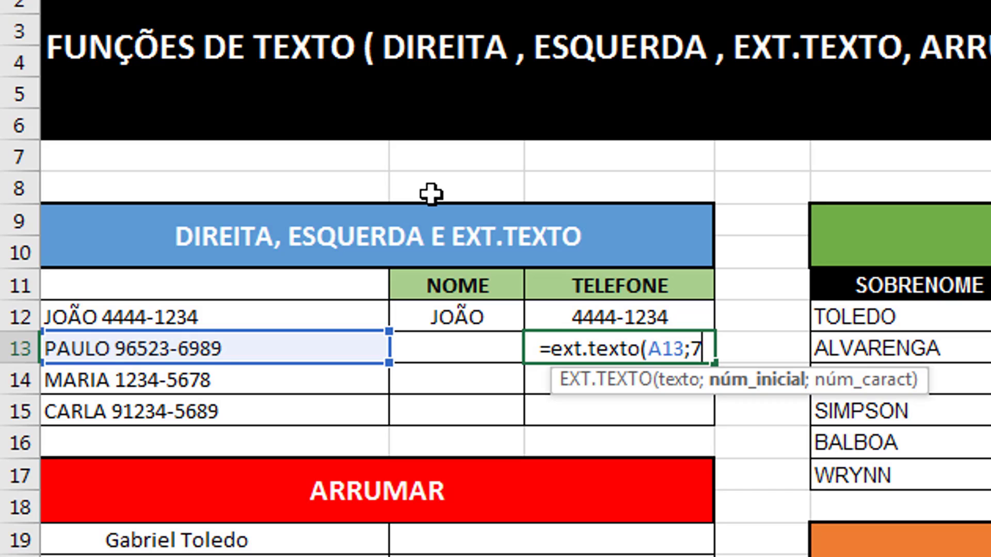
{"action": "type", "text": ";"}
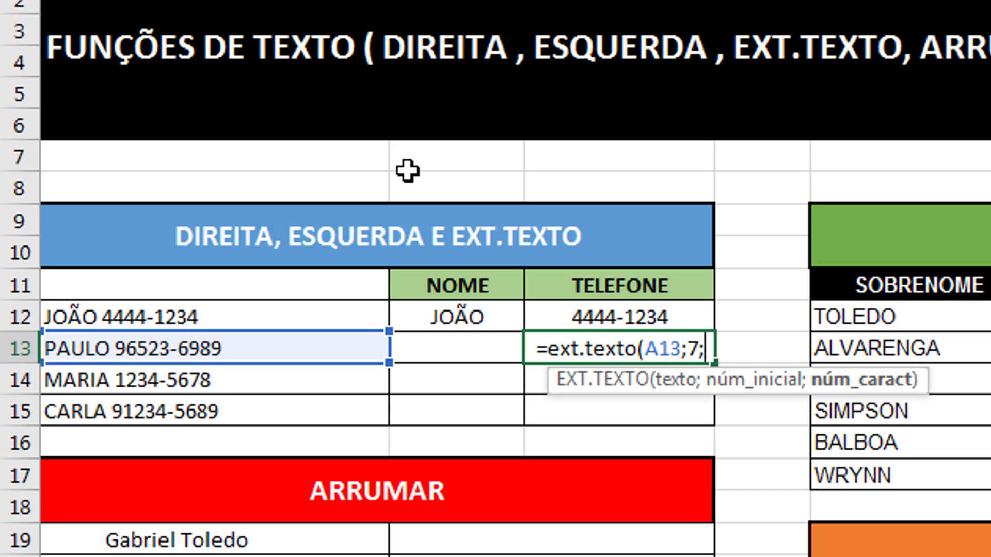
{"action": "type", "text": "5)"}
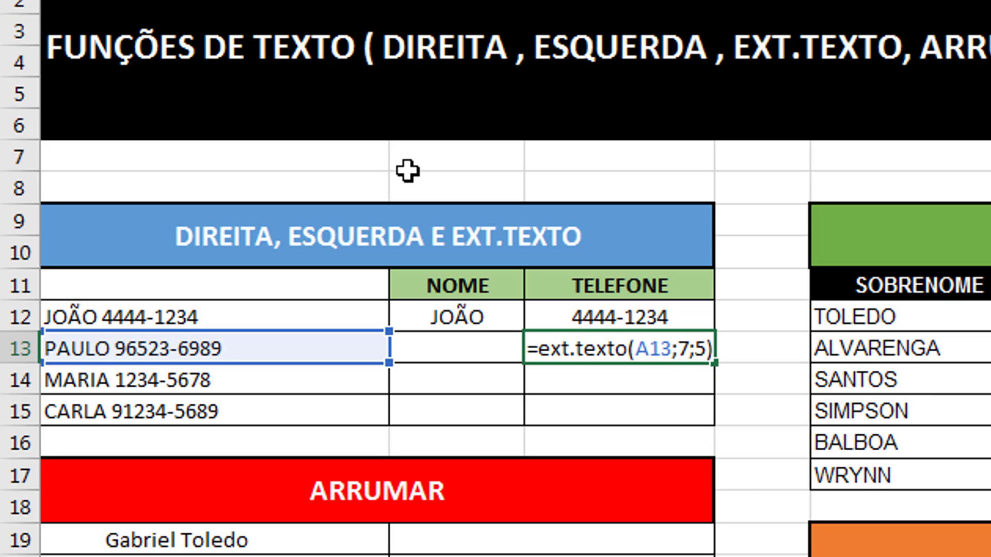
{"action": "key", "text": "Return"}
{"action": "key", "text": "Up"}
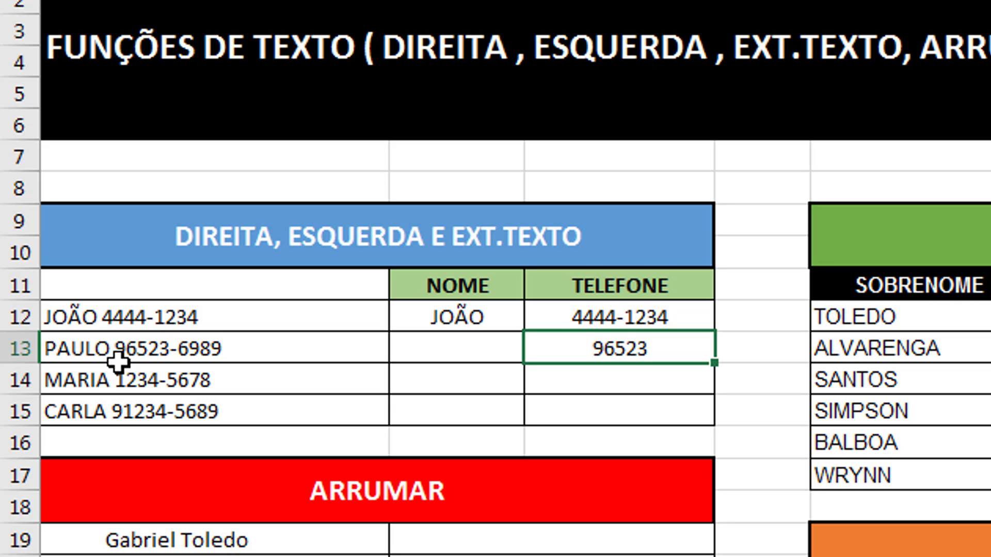
{"action": "scroll", "coordinate": [118, 361], "scroll_direction": "down", "scroll_amount": 3}
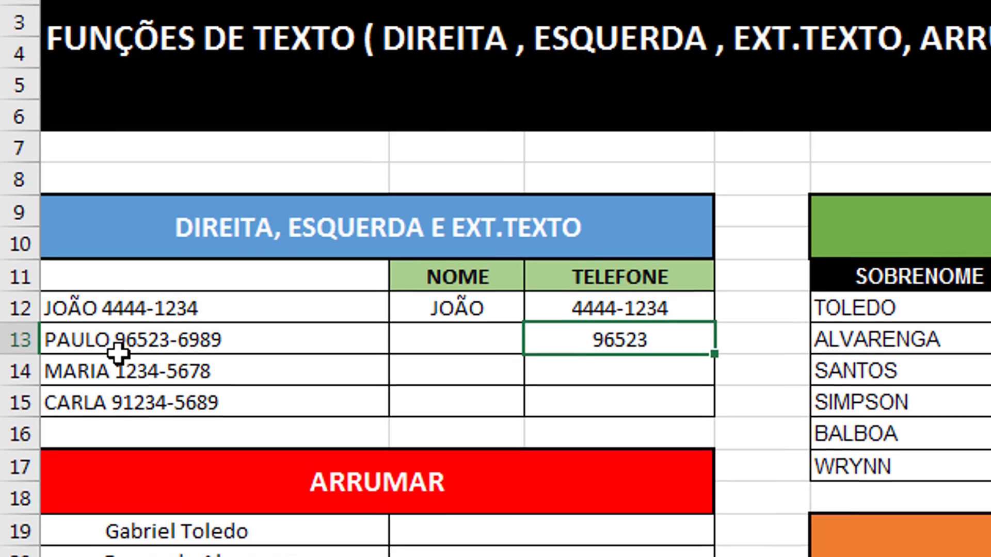
{"action": "left_click", "coordinate": [497, 283]}
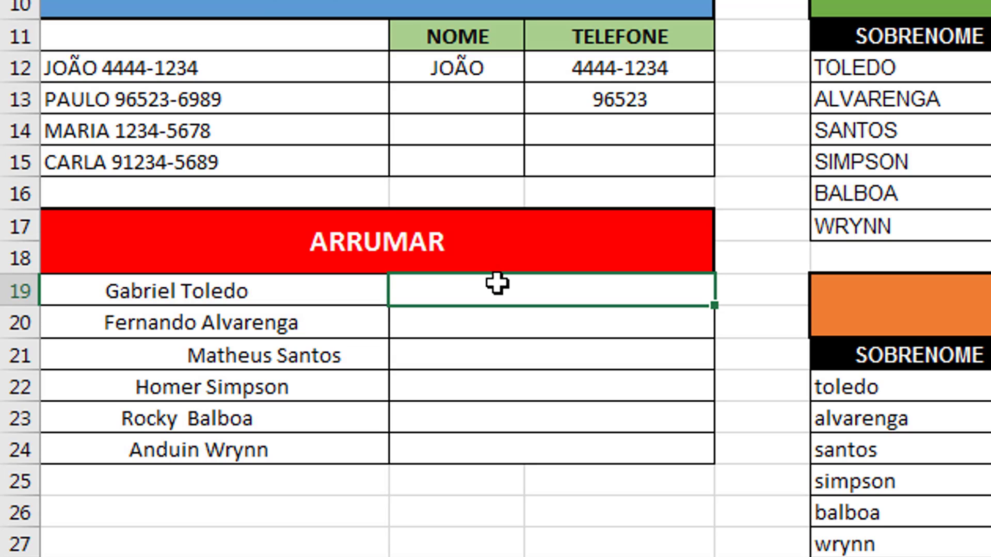
{"action": "double_click", "coordinate": [303, 289]}
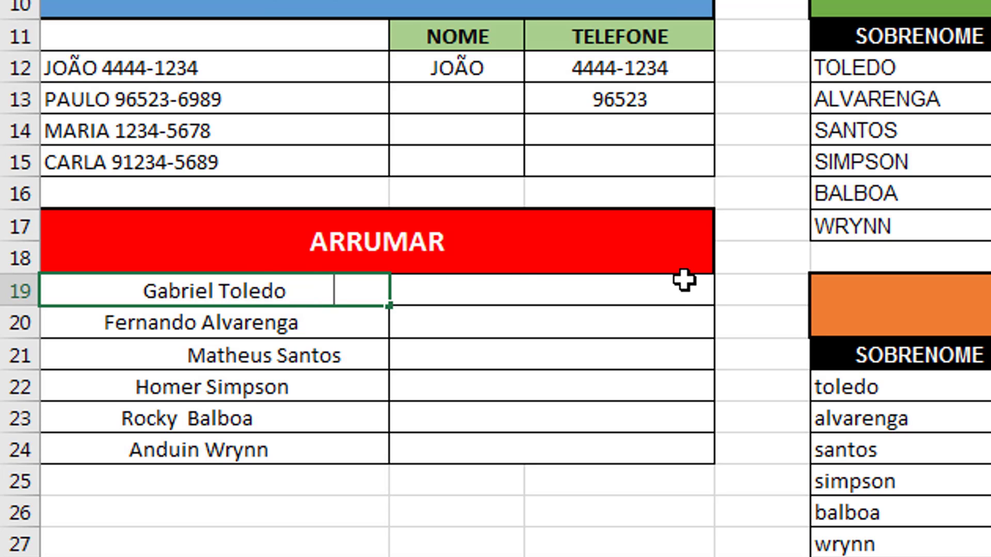
{"action": "left_click", "coordinate": [535, 290]}
{"action": "type", "text": "a"}
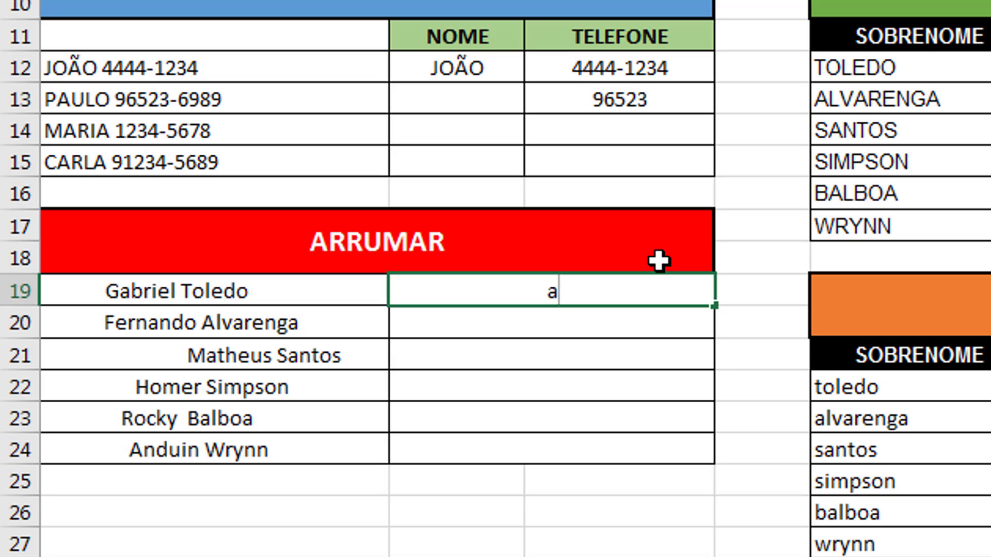
{"action": "key", "text": "BackSpace"}
{"action": "key", "text": "BackSpace"}
{"action": "key", "text": "BackSpace"}
{"action": "key", "text": "BackSpace"}
{"action": "key", "text": "BackSpace"}
{"action": "key", "text": "BackSpace"}
{"action": "key", "text": "BackSpace"}
{"action": "key", "text": "Return"}
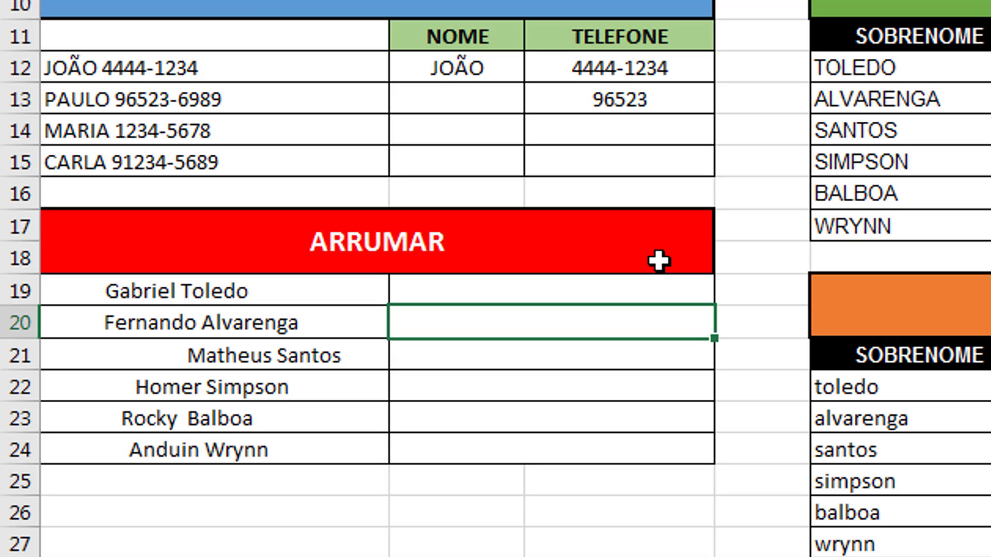
{"action": "key", "text": "Up"}
{"action": "key", "text": "Left"}
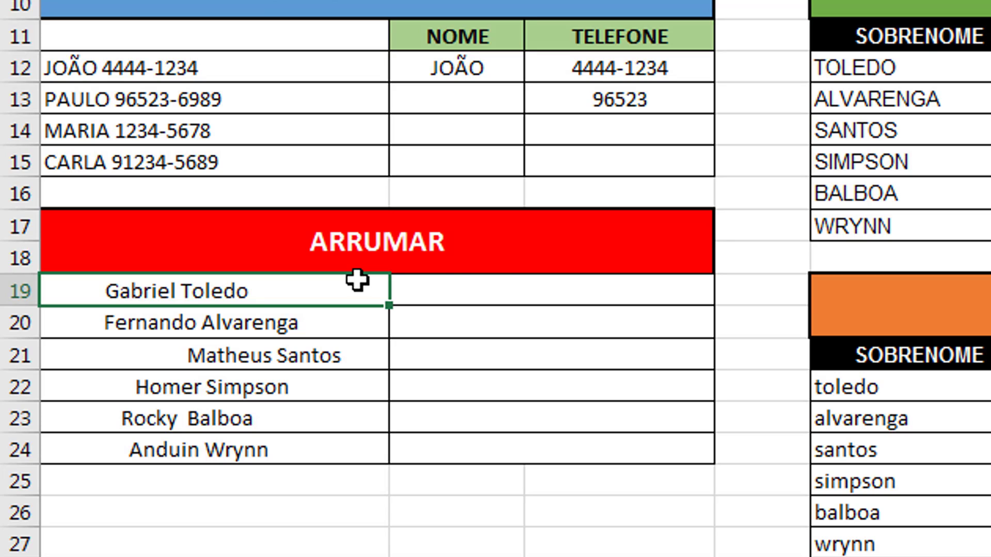
{"action": "left_click", "coordinate": [529, 280]}
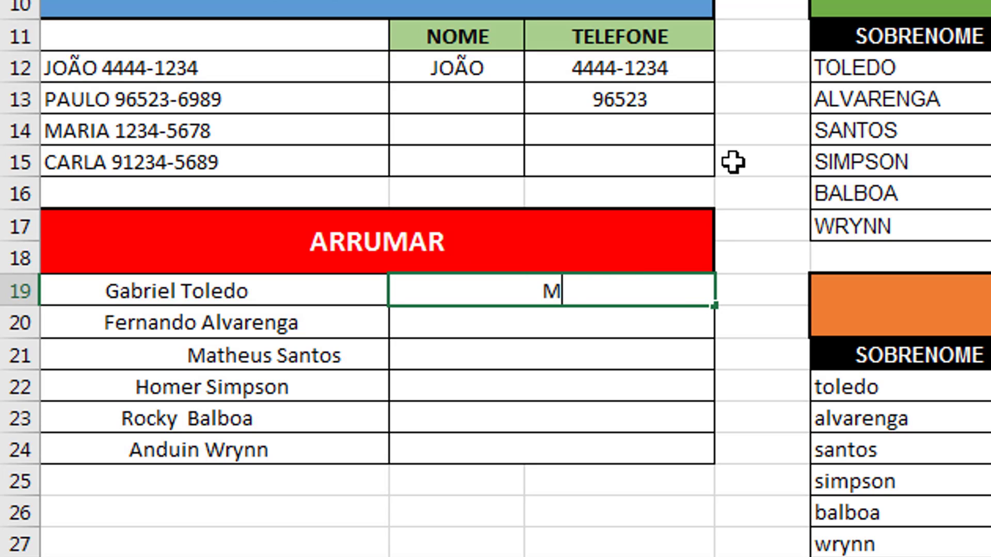
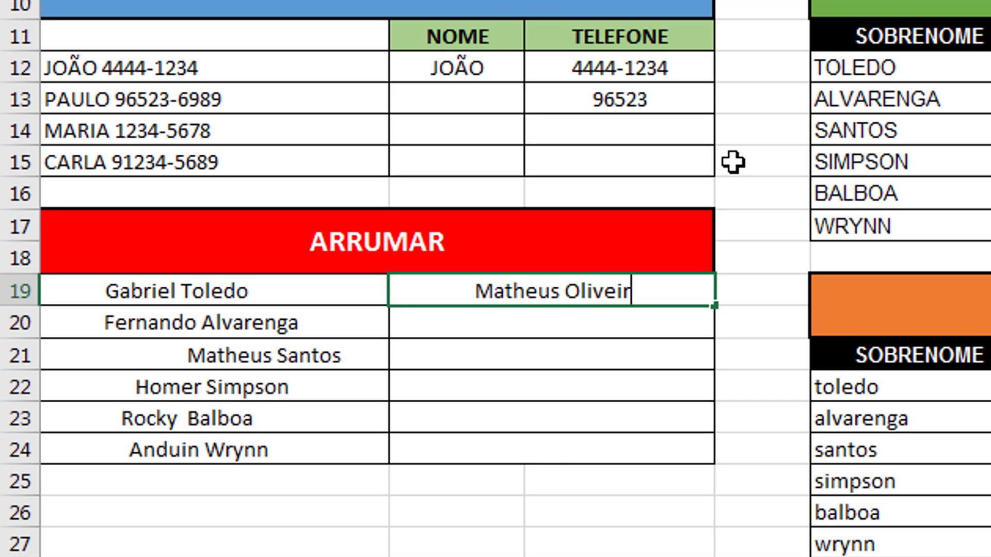
{"action": "key", "text": "Return"}
{"action": "double_click", "coordinate": [575, 292]}
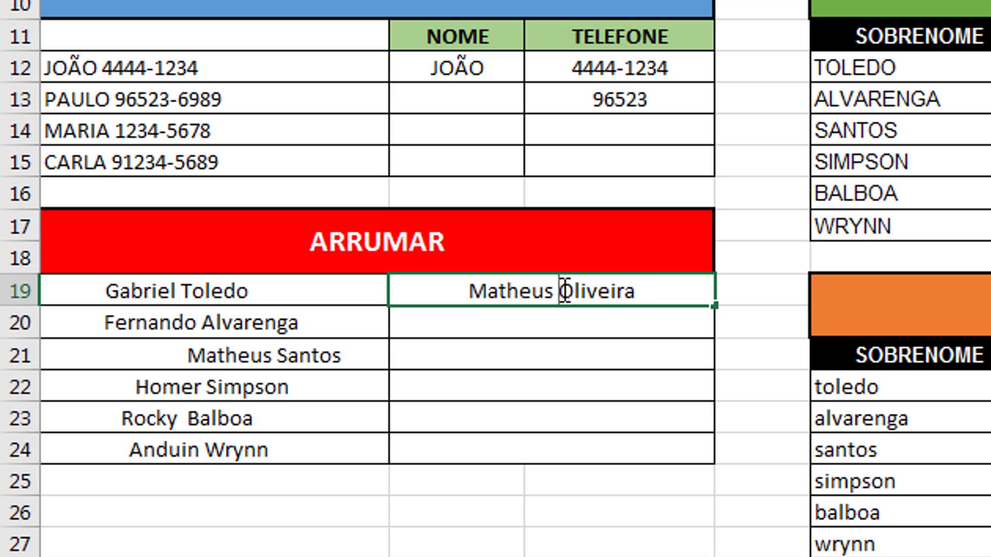
{"action": "left_click", "coordinate": [639, 286]}
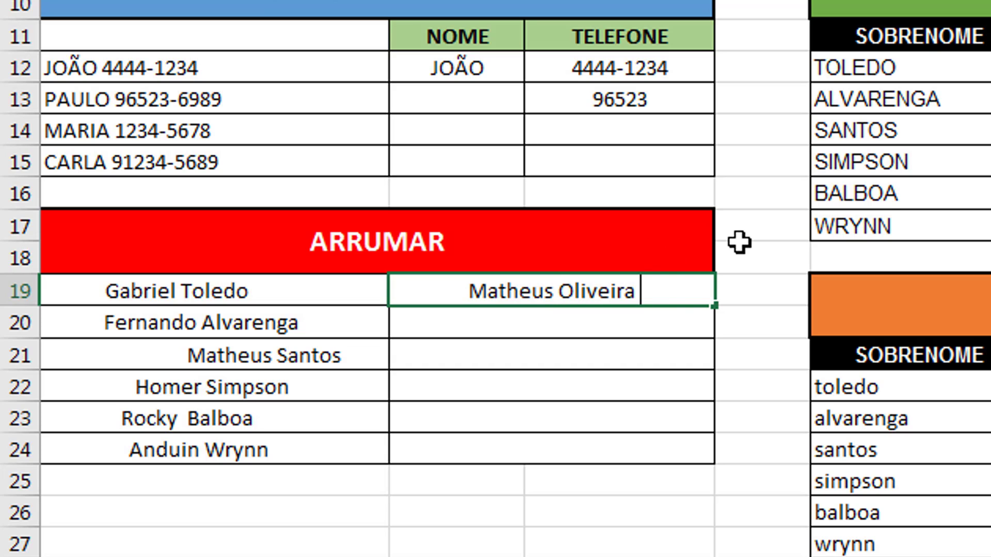
{"action": "left_click", "coordinate": [460, 287]}
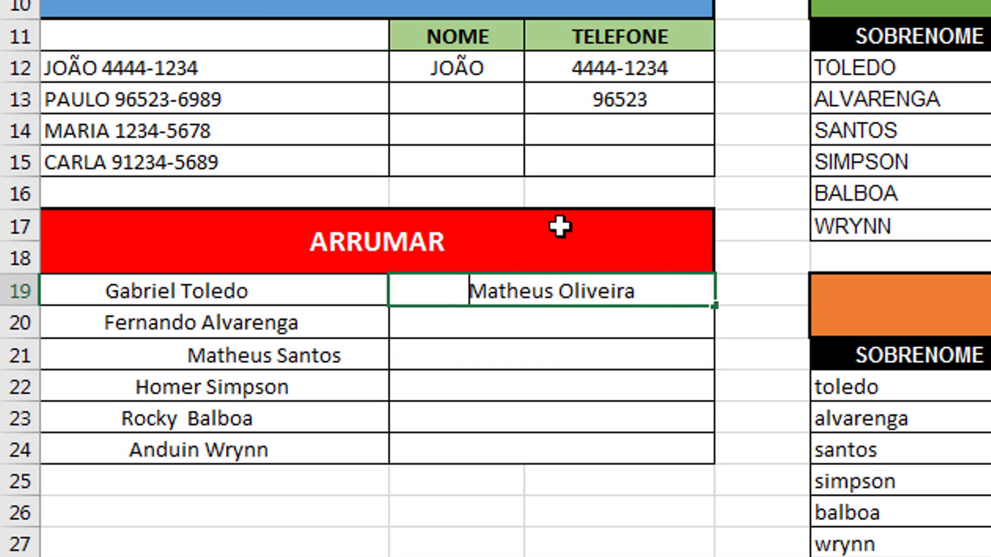
{"action": "type", "text": "a"}
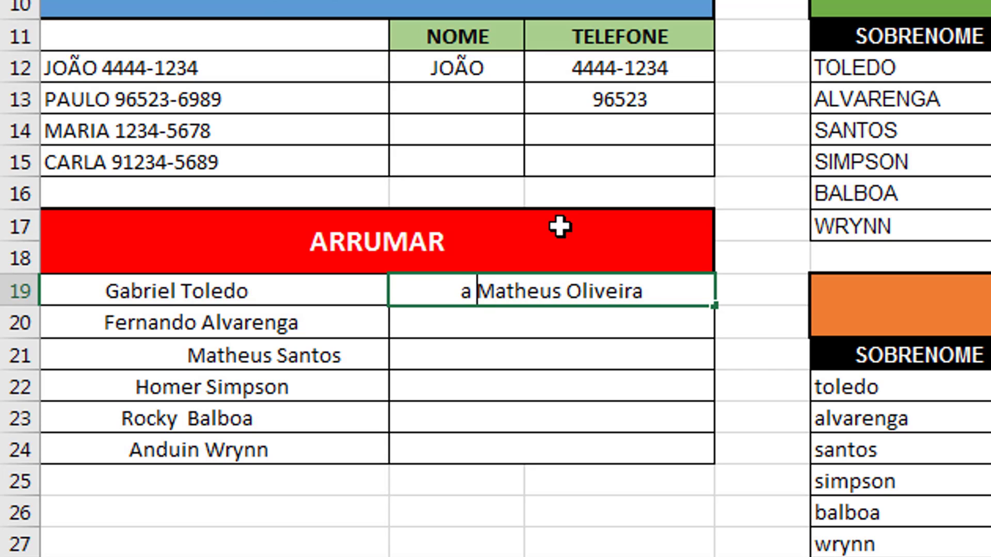
{"action": "key", "text": "Escape"}
{"action": "key", "text": "Delete"}
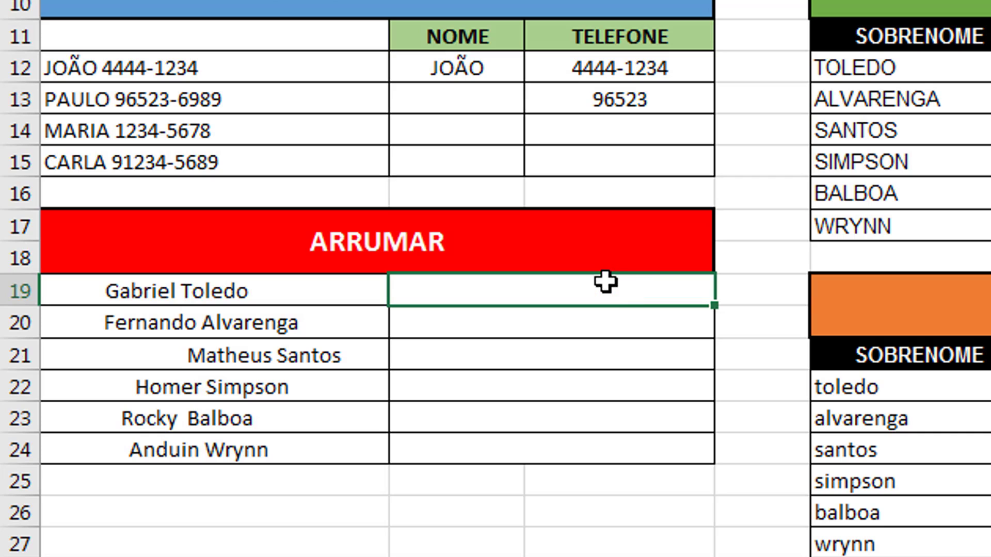
- Enter =ARRUMAR(A19) in B19, fill it down to row 24, and select A19:A24
{"action": "type", "text": "=arrum"}
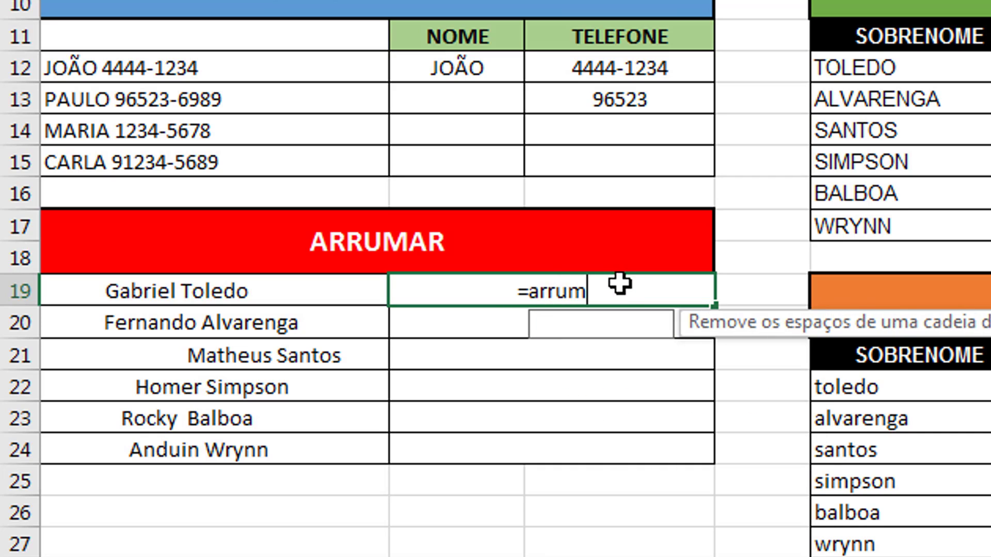
{"action": "type", "text": "ar("}
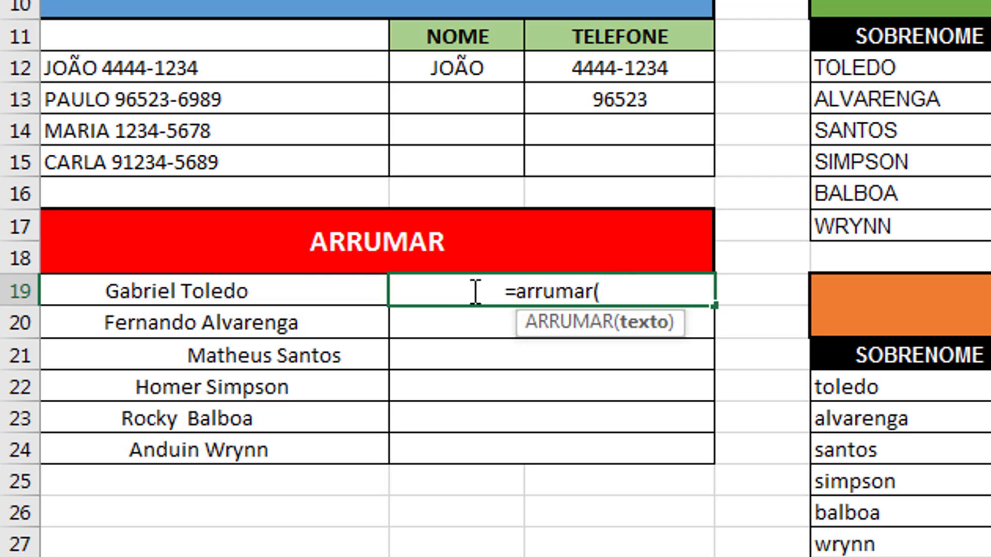
{"action": "left_click", "coordinate": [279, 283]}
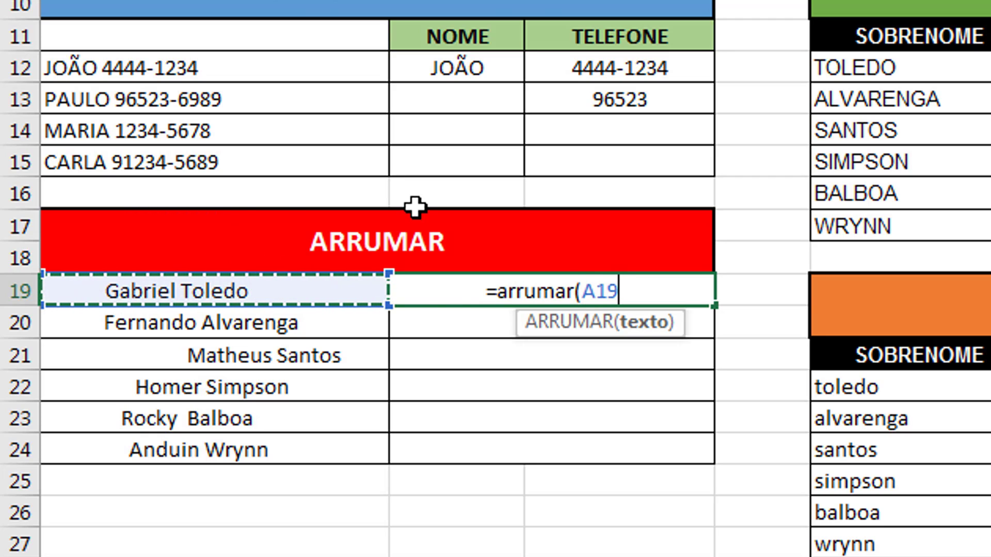
{"action": "type", "text": ")"}
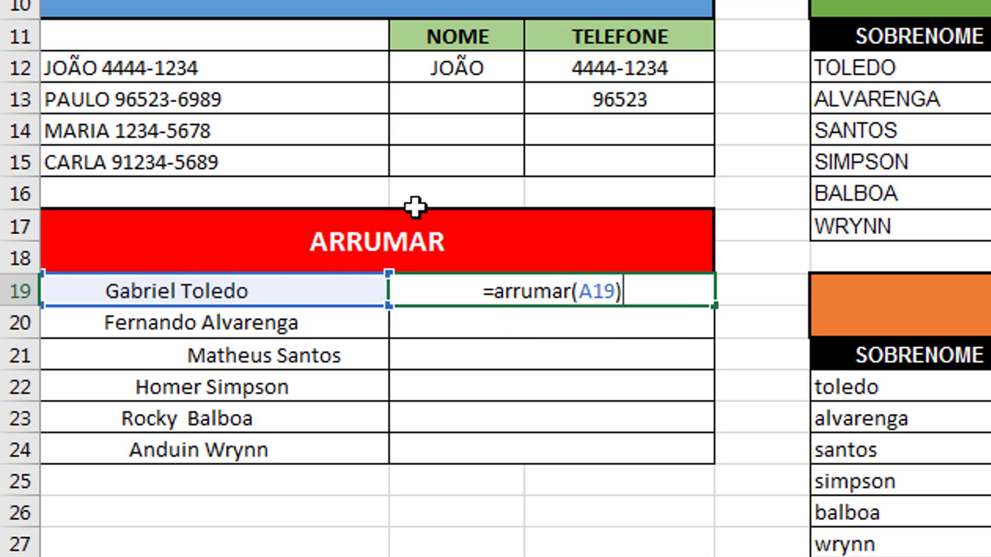
{"action": "key", "text": "Return"}
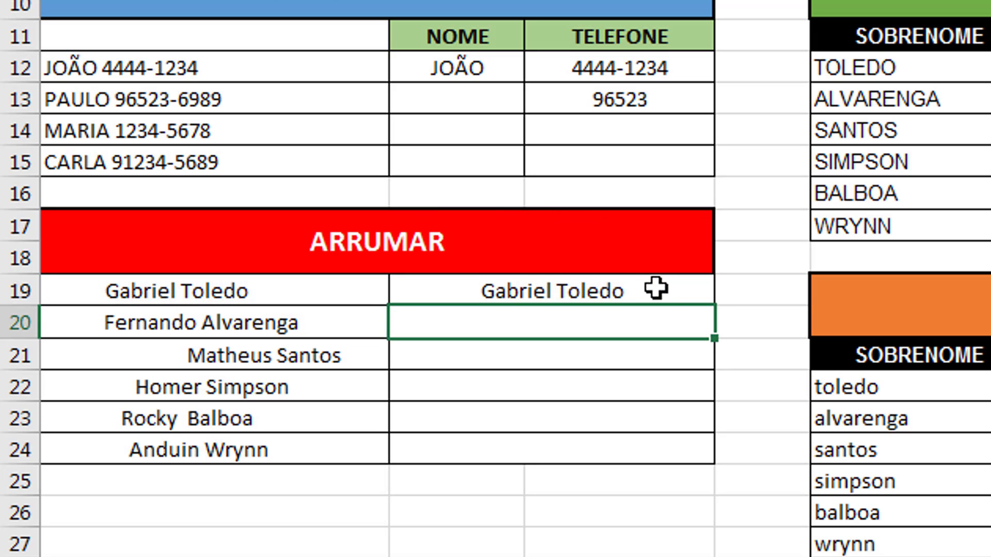
{"action": "left_click", "coordinate": [657, 287]}
{"action": "double_click", "coordinate": [714, 307]}
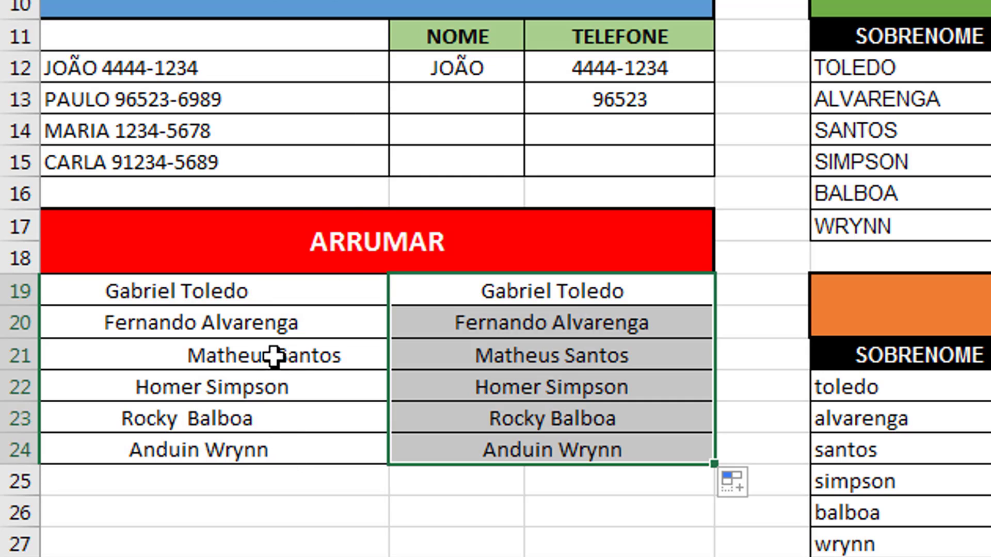
{"action": "left_click_drag", "start_coordinate": [216, 285], "coordinate": [210, 444]}
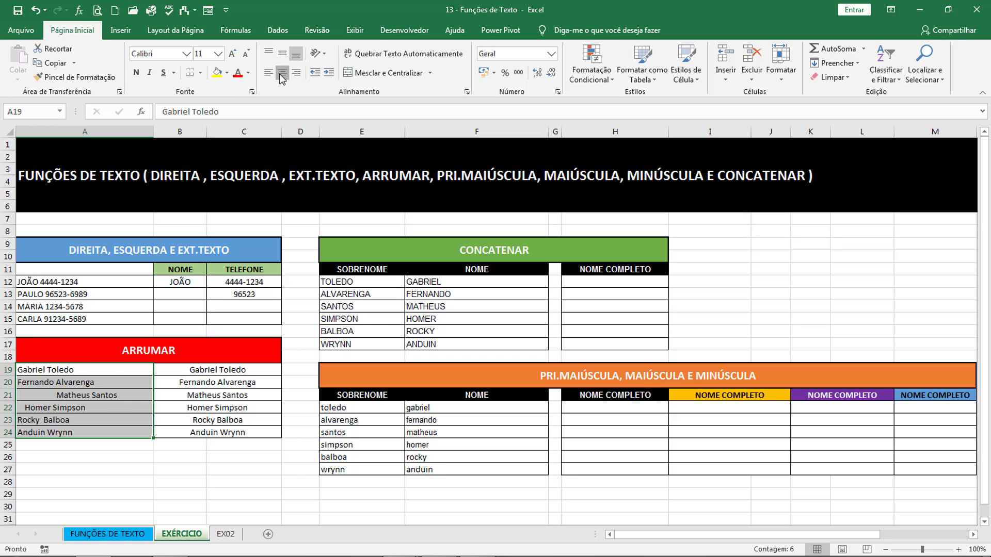
- Center the original names A19:A24 and inspect the extra spaces in A21
{"action": "left_click", "coordinate": [283, 55]}
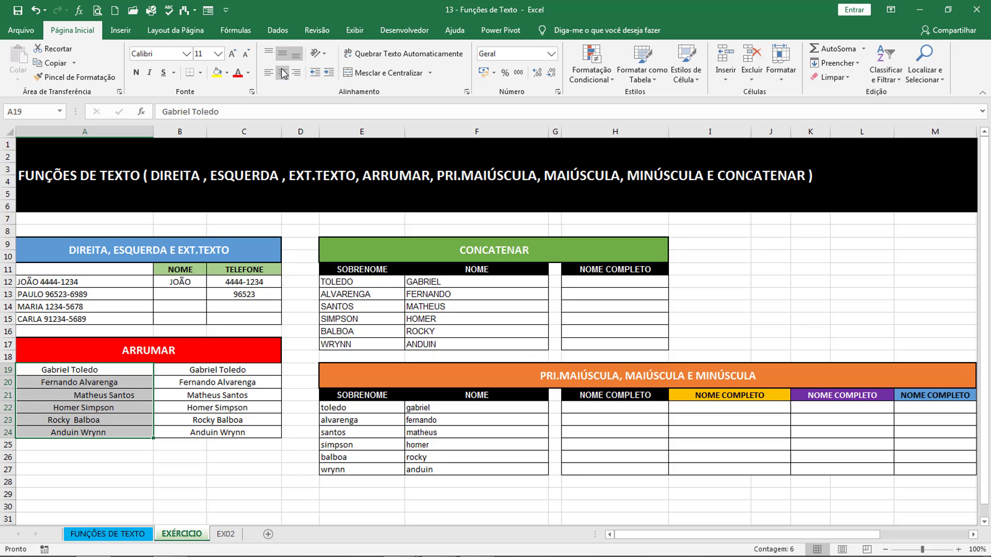
{"action": "double_click", "coordinate": [75, 395]}
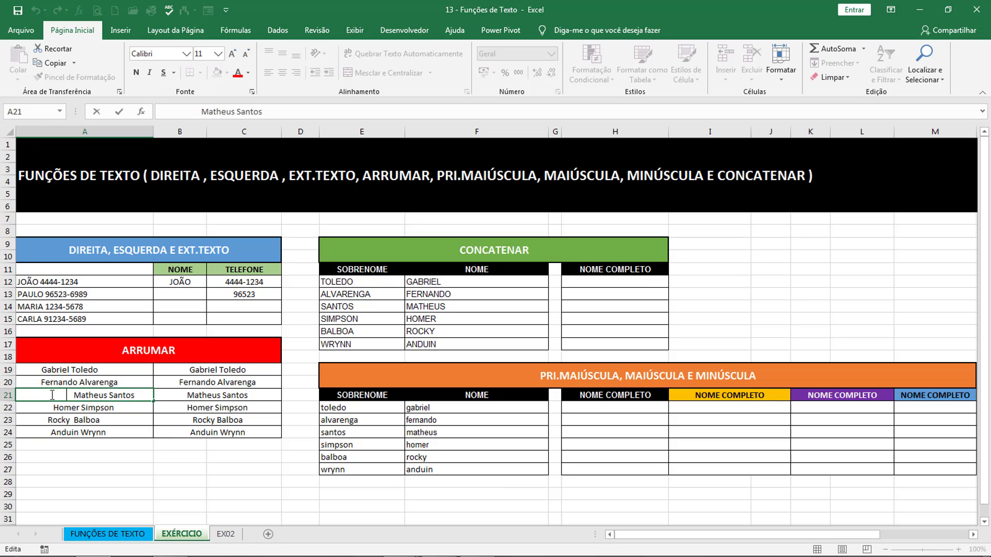
{"action": "left_click", "coordinate": [192, 403]}
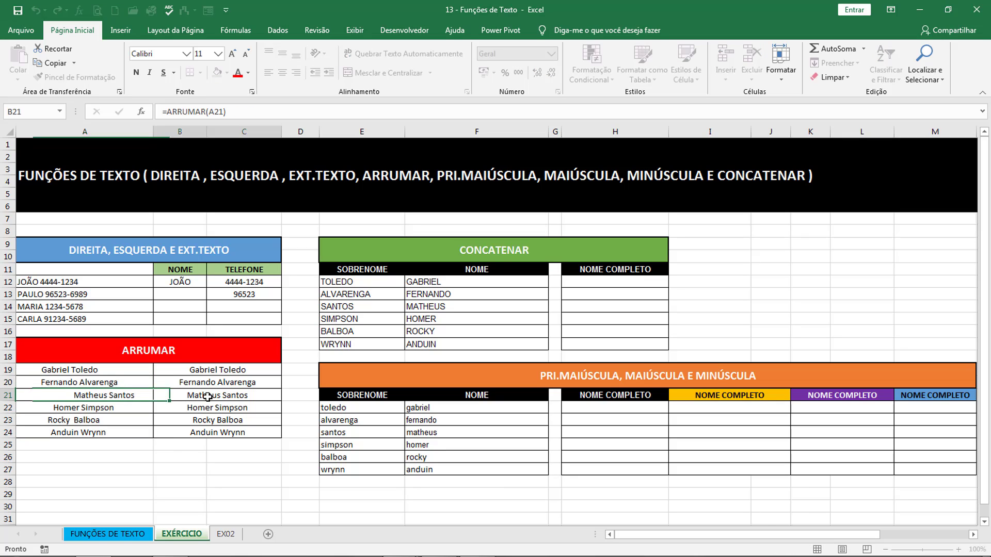
{"action": "left_click", "coordinate": [220, 415]}
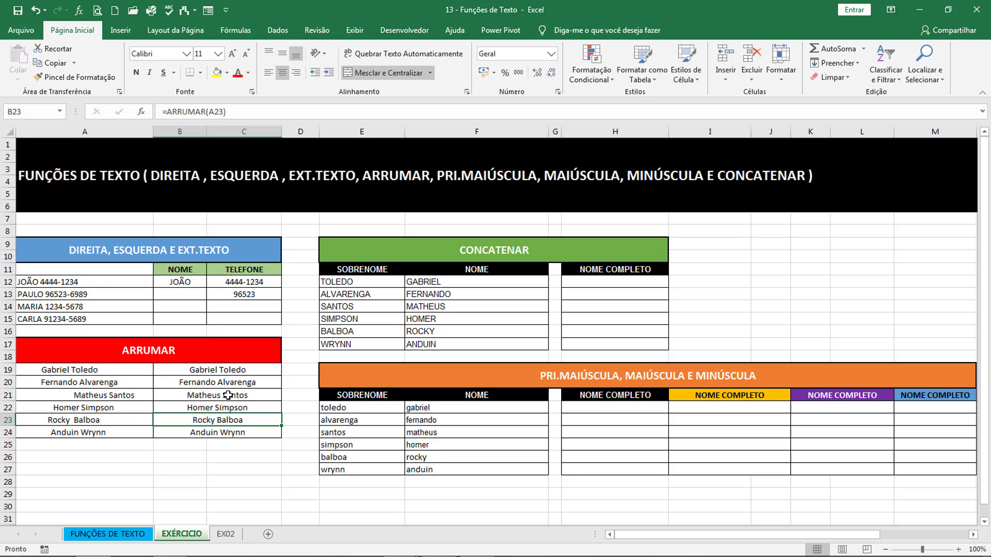
- Copy B19:B24 and paste it back as values, replacing the ARRUMAR formulas
{"action": "left_click_drag", "start_coordinate": [237, 369], "coordinate": [243, 433]}
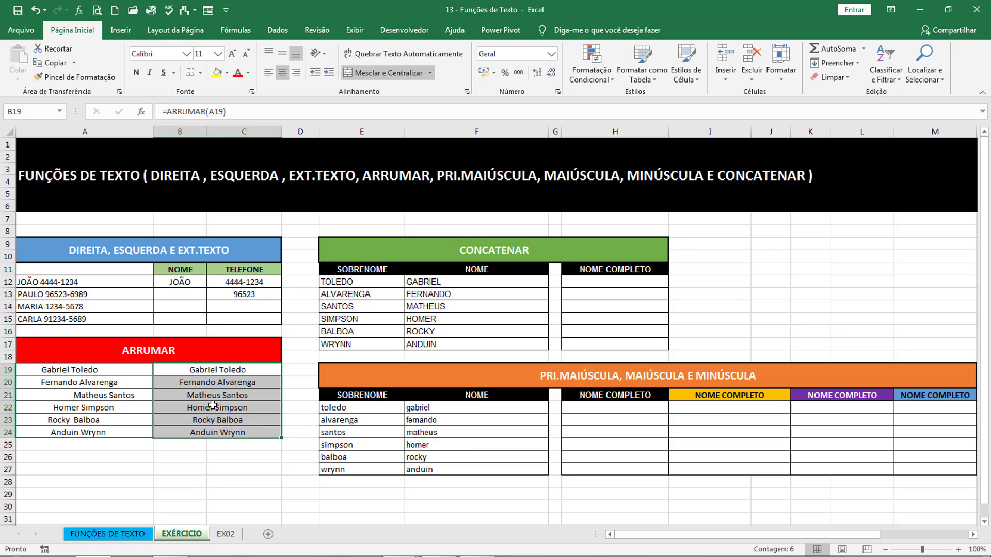
{"action": "key", "text": "ctrl+c"}
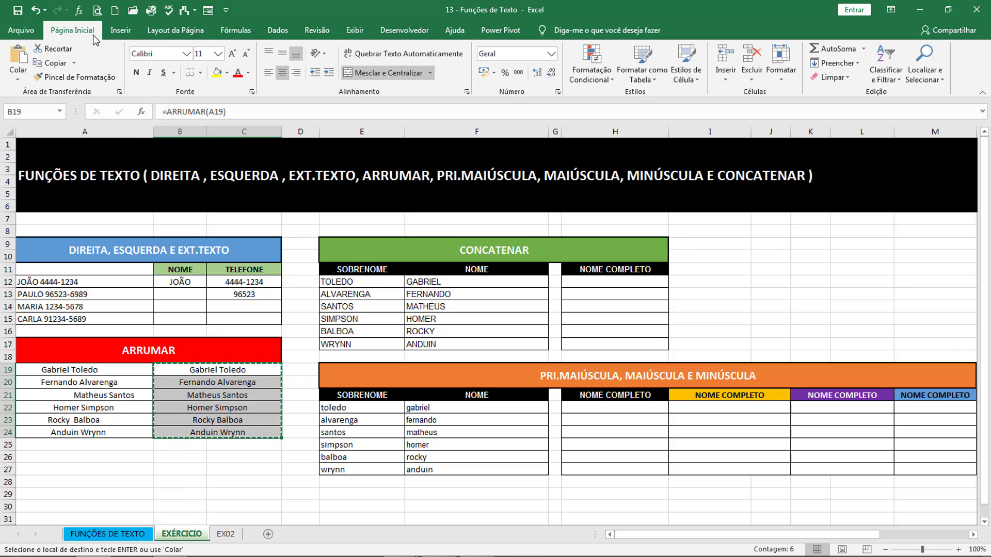
{"action": "left_click", "coordinate": [17, 78]}
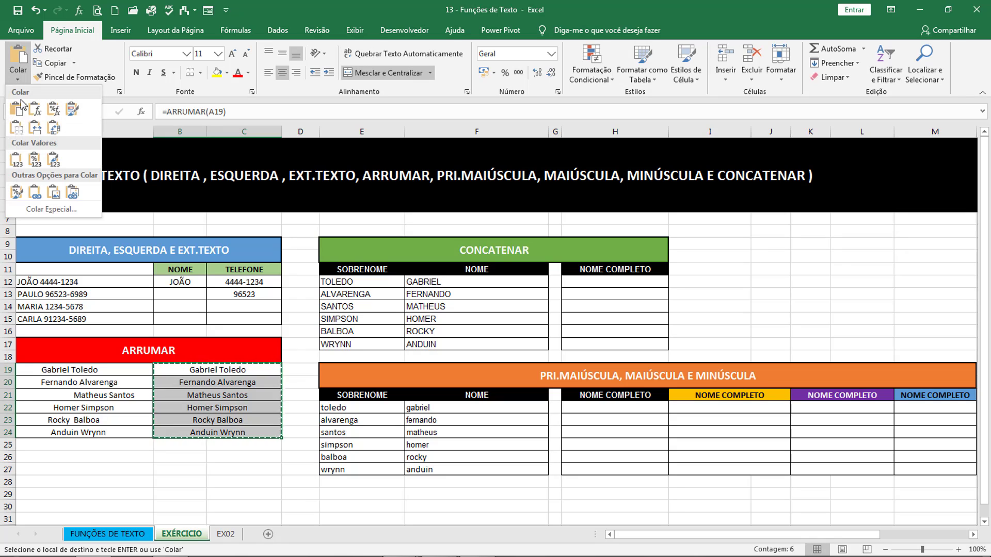
{"action": "left_click", "coordinate": [18, 159]}
{"action": "key", "text": "Escape"}
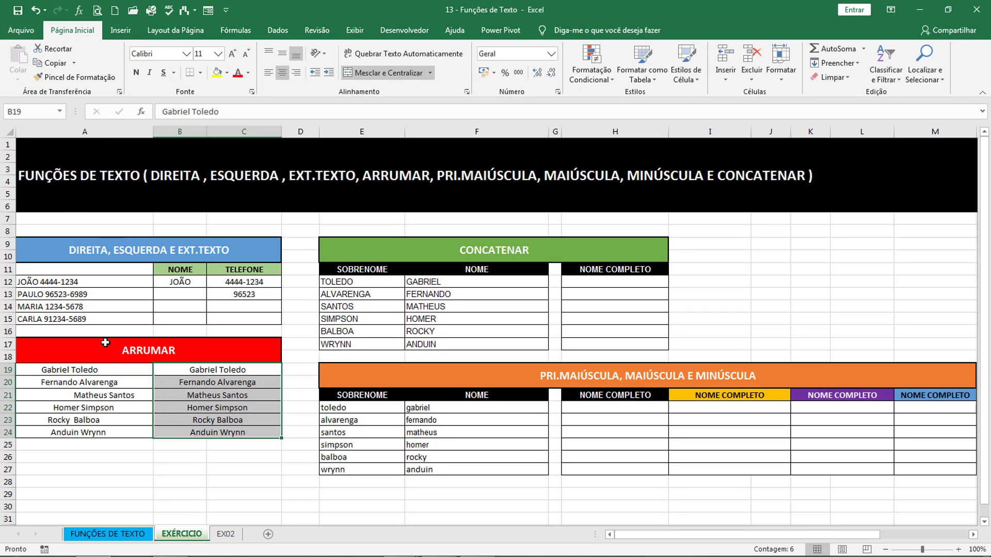
{"action": "left_click_drag", "start_coordinate": [91, 344], "coordinate": [98, 433]}
{"action": "left_click_drag", "start_coordinate": [91, 371], "coordinate": [102, 435]}
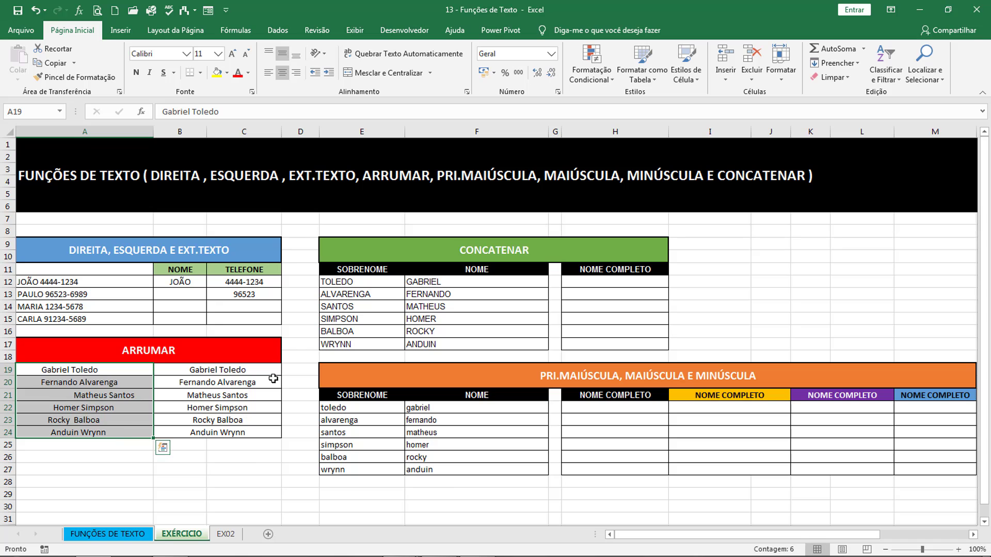
{"action": "left_click", "coordinate": [300, 370]}
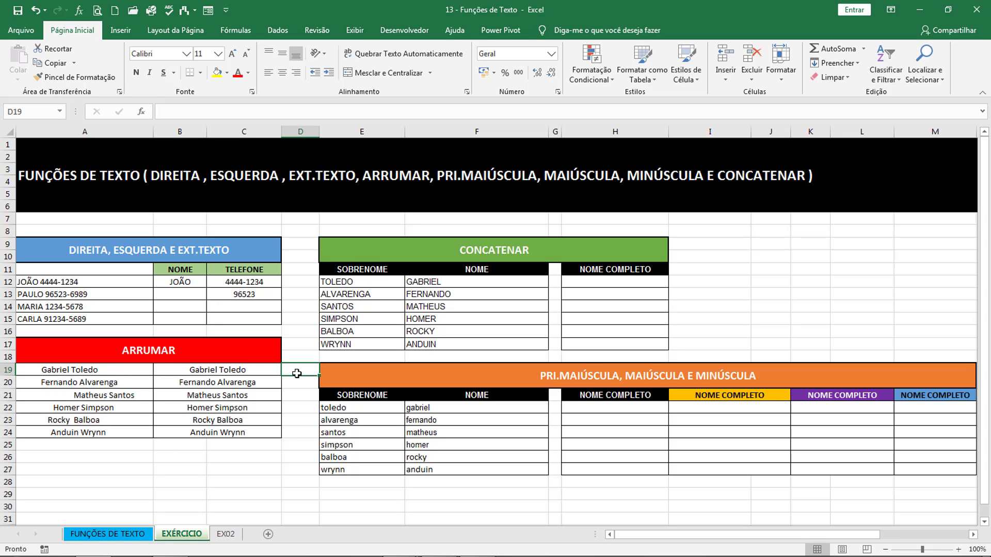
- On the EX02 sheet, type Matheus into the Nome cell D2
{"action": "left_click", "coordinate": [227, 535]}
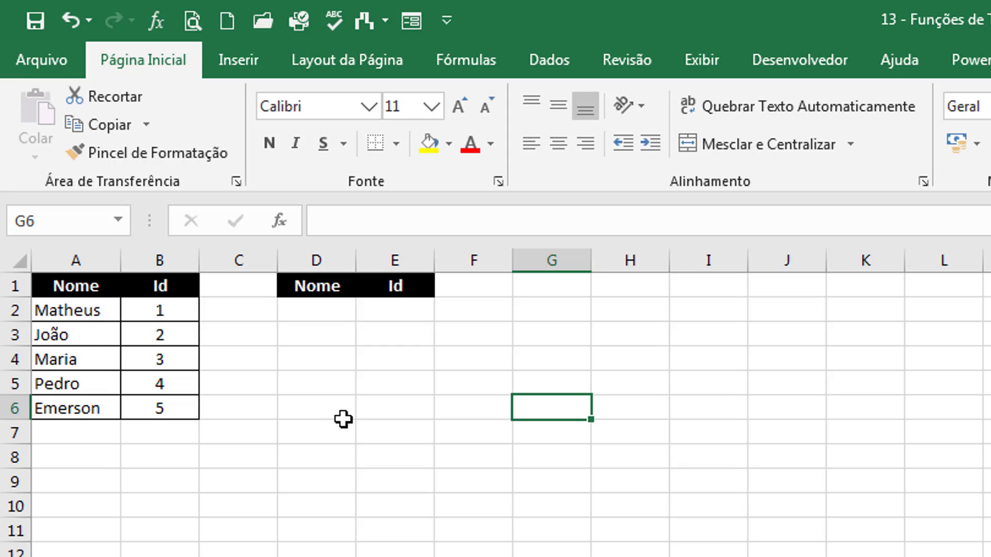
{"action": "left_click", "coordinate": [334, 310]}
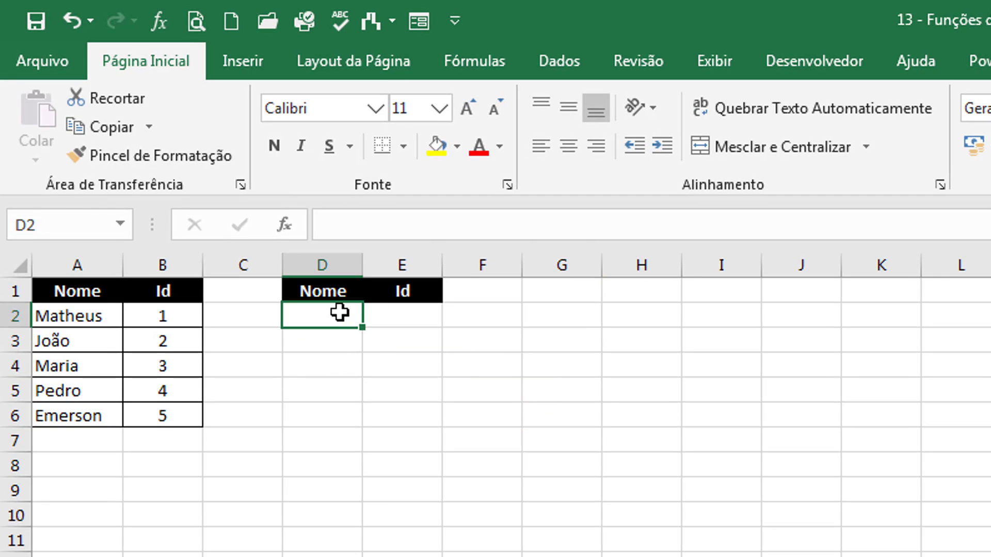
{"action": "key", "text": "Right"}
{"action": "left_click_drag", "start_coordinate": [80, 290], "coordinate": [185, 417]}
{"action": "left_click", "coordinate": [331, 299]}
{"action": "left_click", "coordinate": [334, 310]}
{"action": "type", "text": "Matheus"}
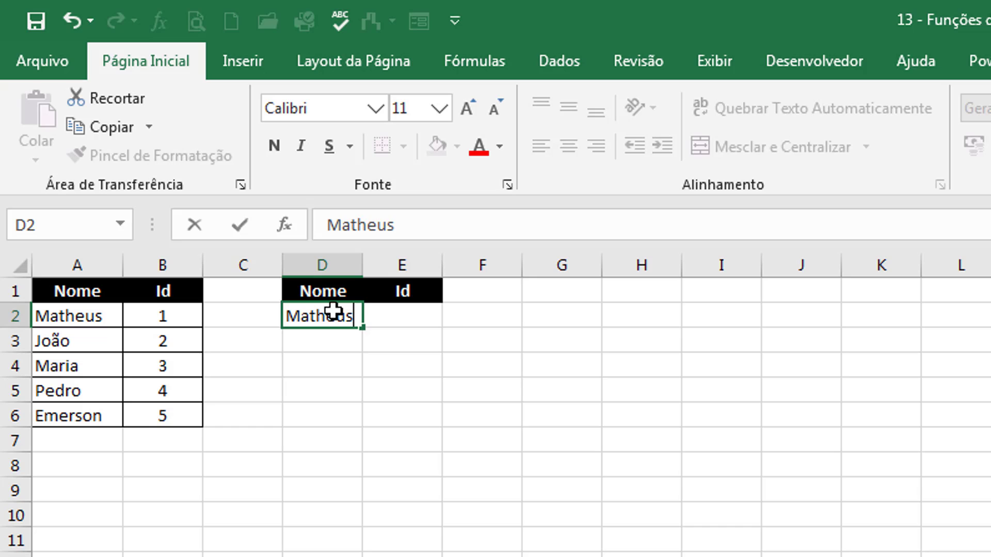
{"action": "key", "text": "Tab"}
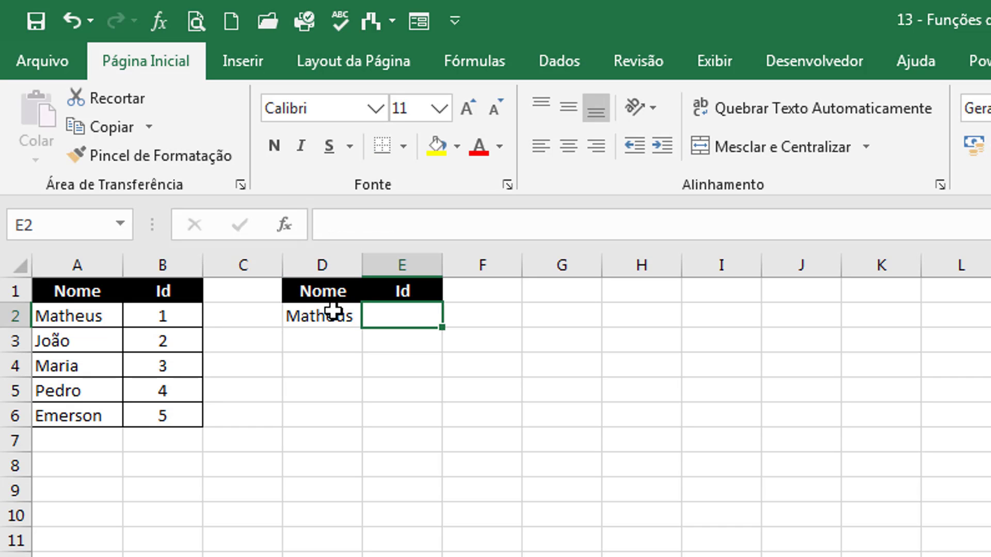
- Enter =PROCV(D2;$A$2:$B$6;2;FALSO) in E2, getting #N/D, then compare D2 with A2
{"action": "left_click", "coordinate": [333, 309]}
{"action": "left_click", "coordinate": [409, 319]}
{"action": "type", "text": "=procv("}
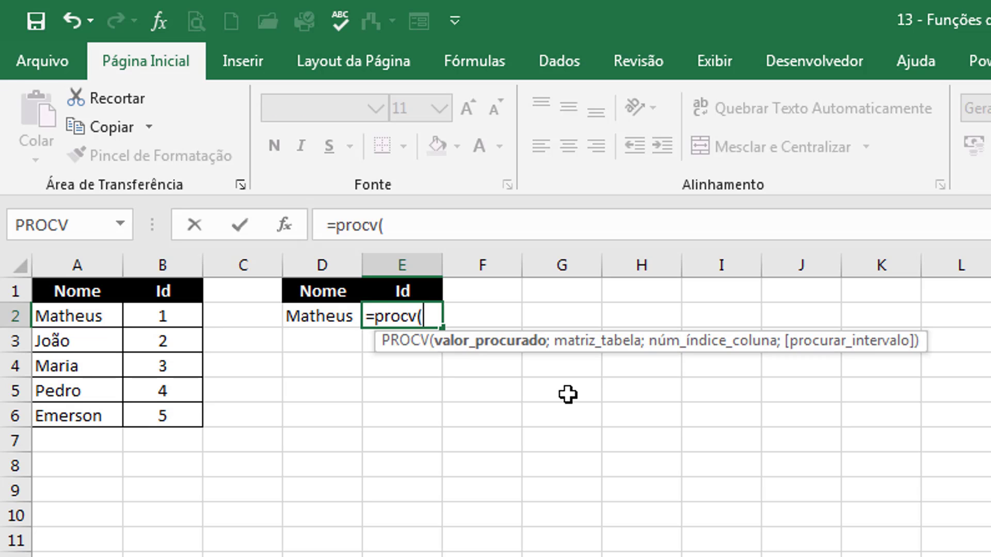
{"action": "left_click", "coordinate": [314, 317]}
{"action": "type", "text": ";"}
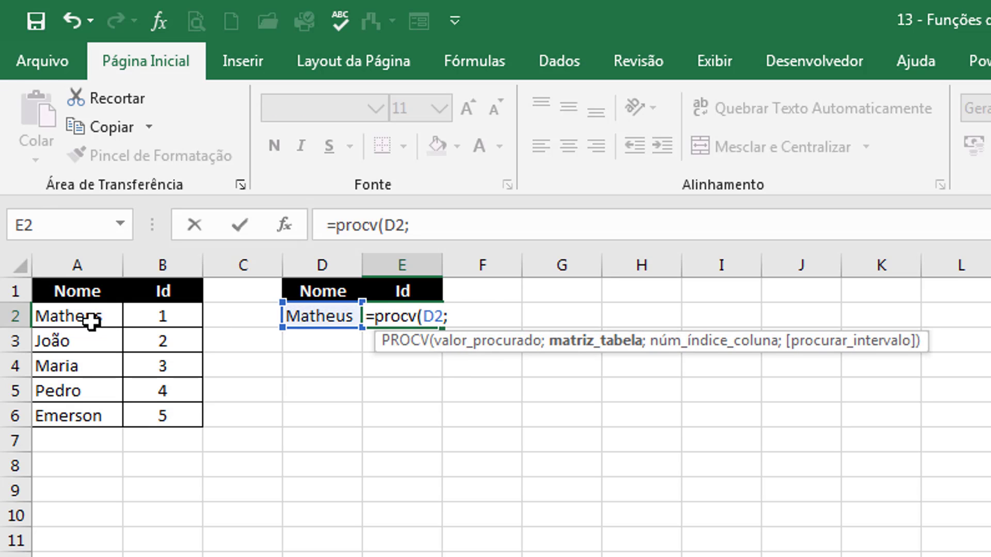
{"action": "left_click_drag", "start_coordinate": [88, 317], "coordinate": [182, 416]}
{"action": "key", "text": "F4"}
{"action": "type", "text": ";"}
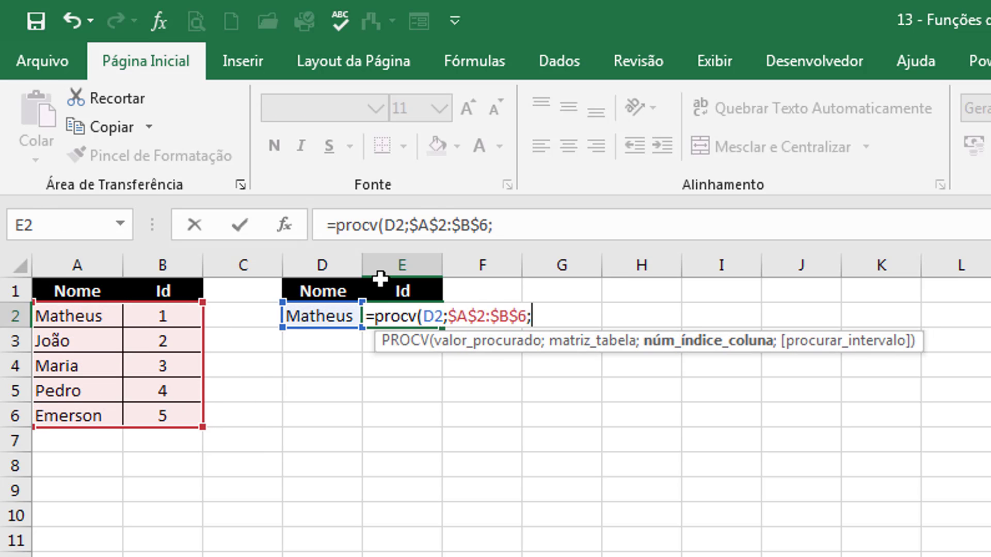
{"action": "type", "text": "2;"}
{"action": "double_click", "coordinate": [657, 392]}
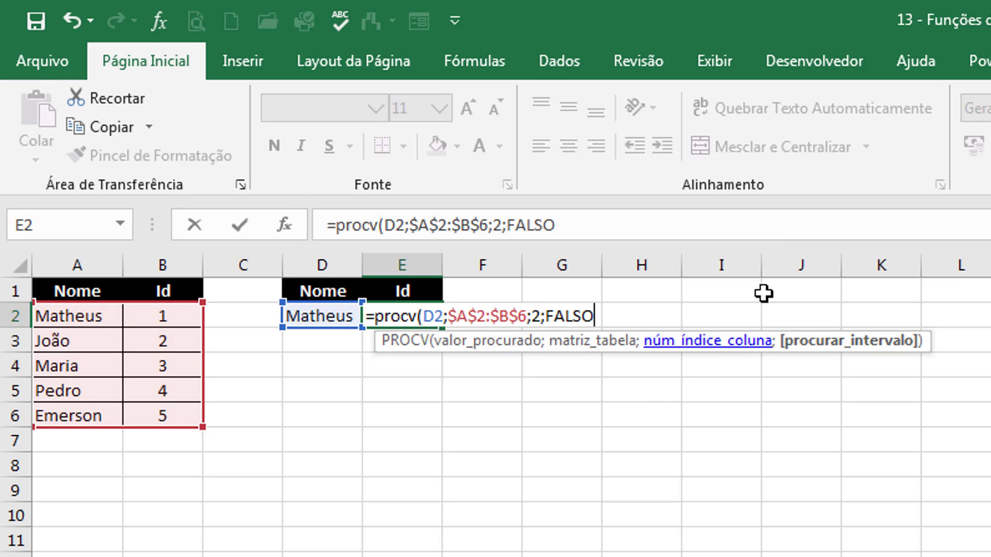
{"action": "type", "text": ")"}
{"action": "key", "text": "Return"}
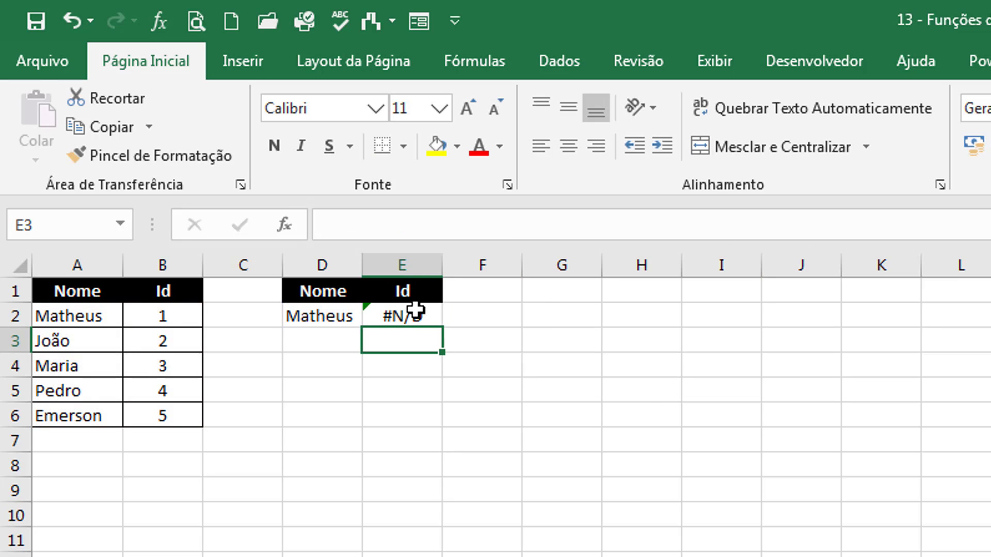
{"action": "double_click", "coordinate": [351, 316]}
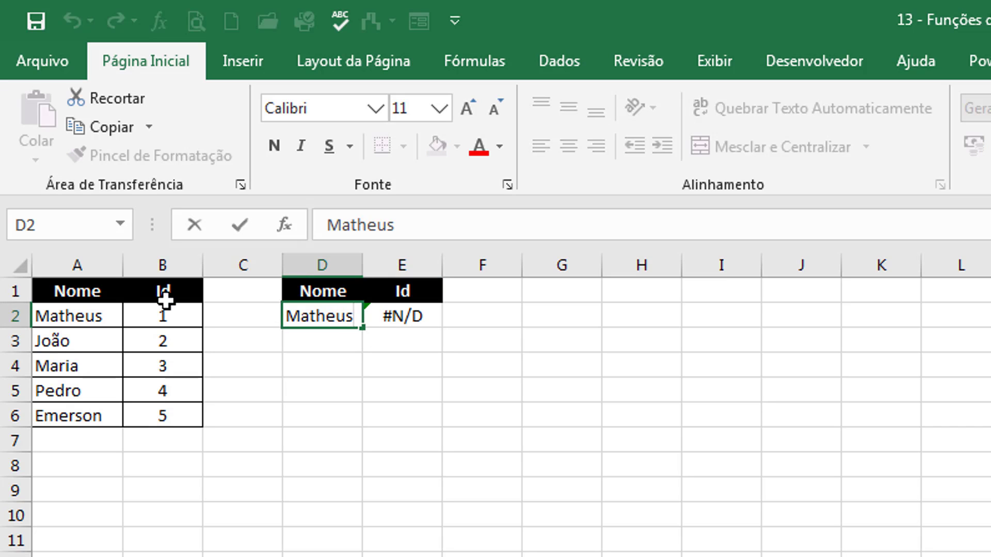
{"action": "left_click", "coordinate": [115, 313]}
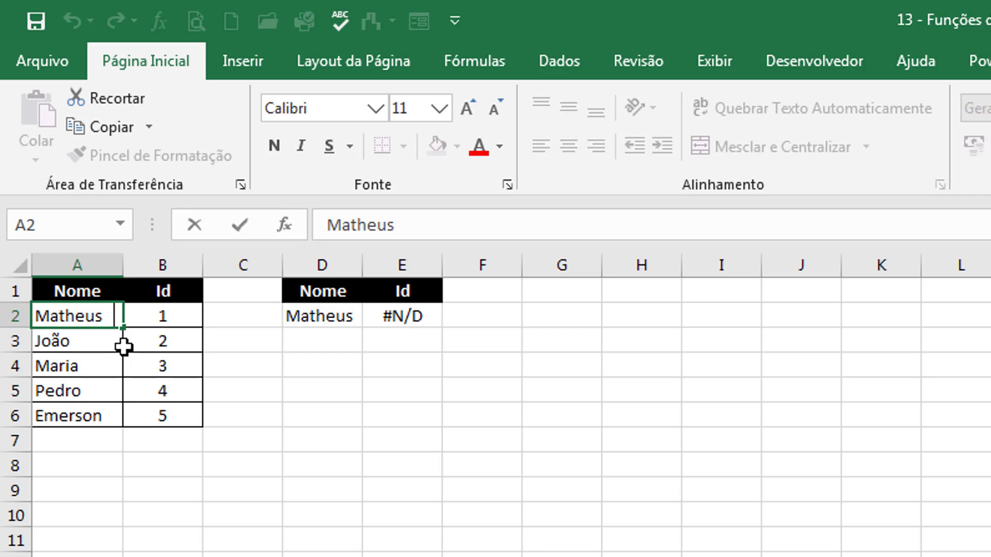
- Insert a column before Id and fill =ARRUMAR(A2) down B2:B6
{"action": "left_click", "coordinate": [164, 258]}
{"action": "right_click", "coordinate": [172, 259]}
{"action": "left_click", "coordinate": [231, 434]}
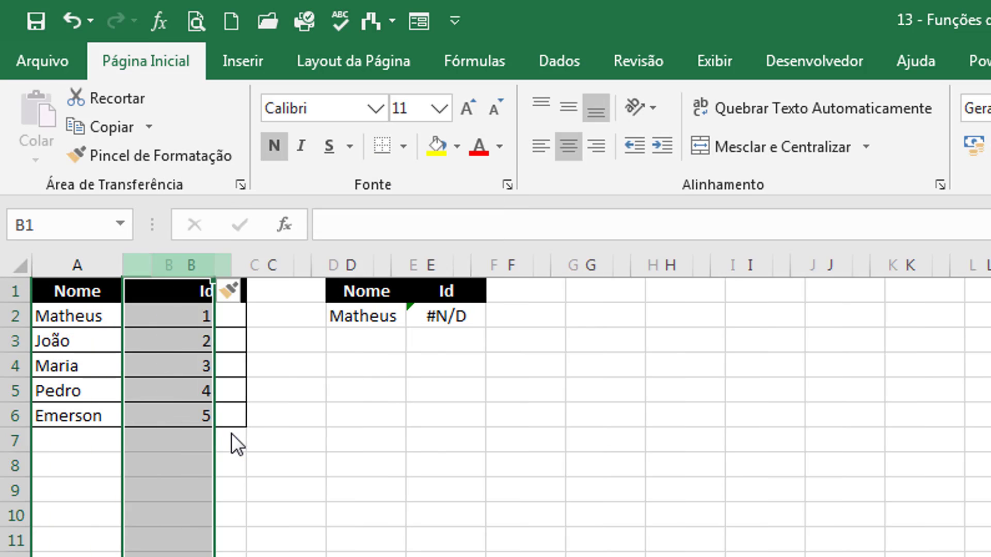
{"action": "left_click", "coordinate": [183, 324]}
{"action": "type", "text": "=arrumar("}
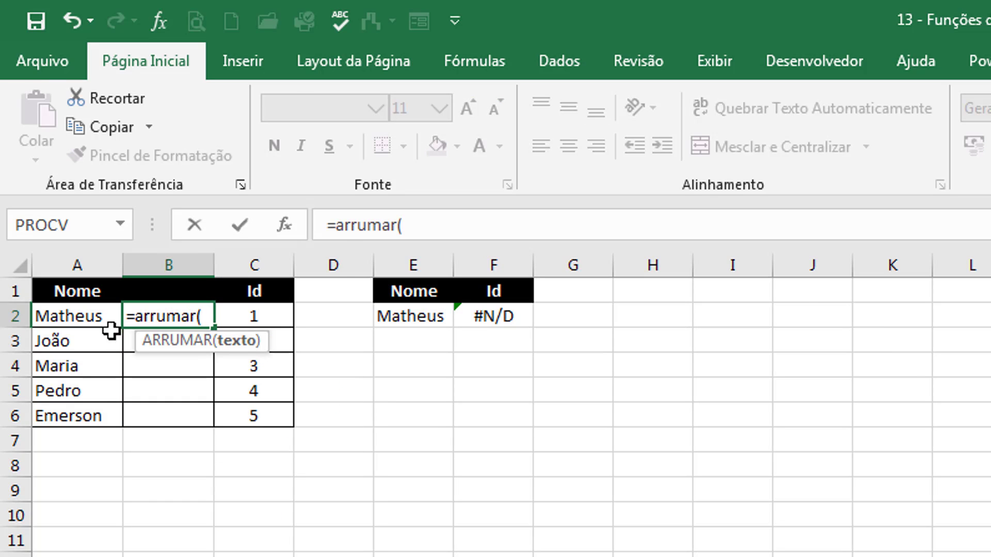
{"action": "left_click", "coordinate": [83, 317]}
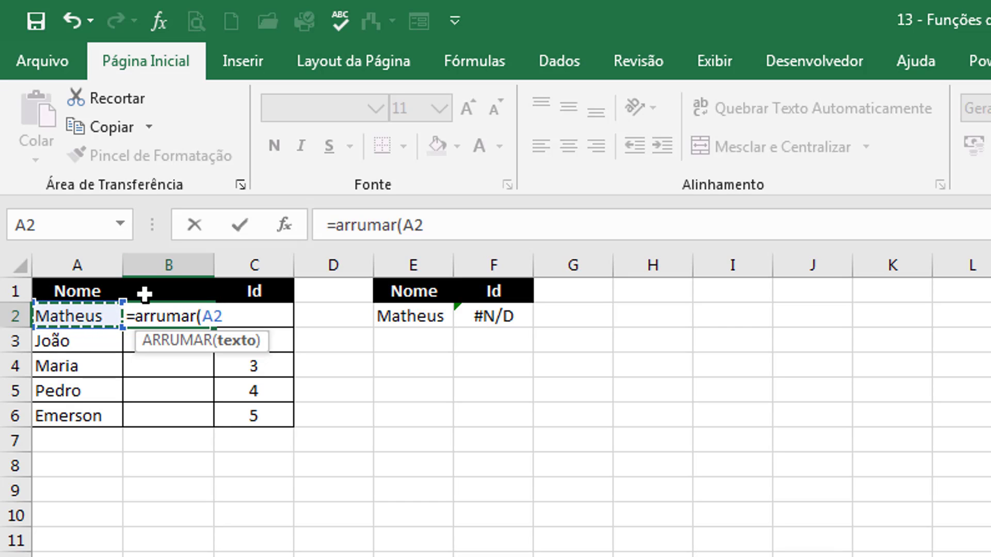
{"action": "type", "text": ")"}
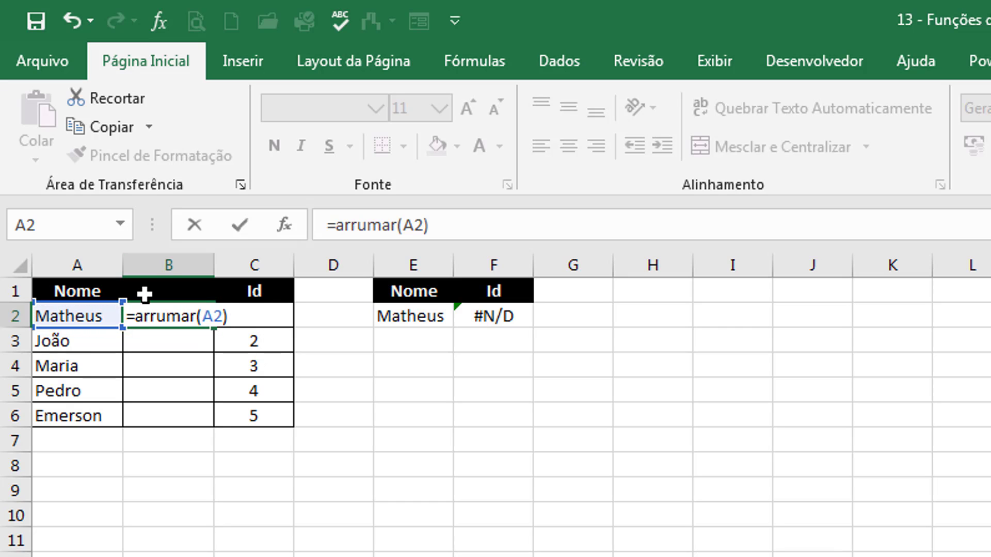
{"action": "key", "text": "Return"}
{"action": "left_click", "coordinate": [195, 316]}
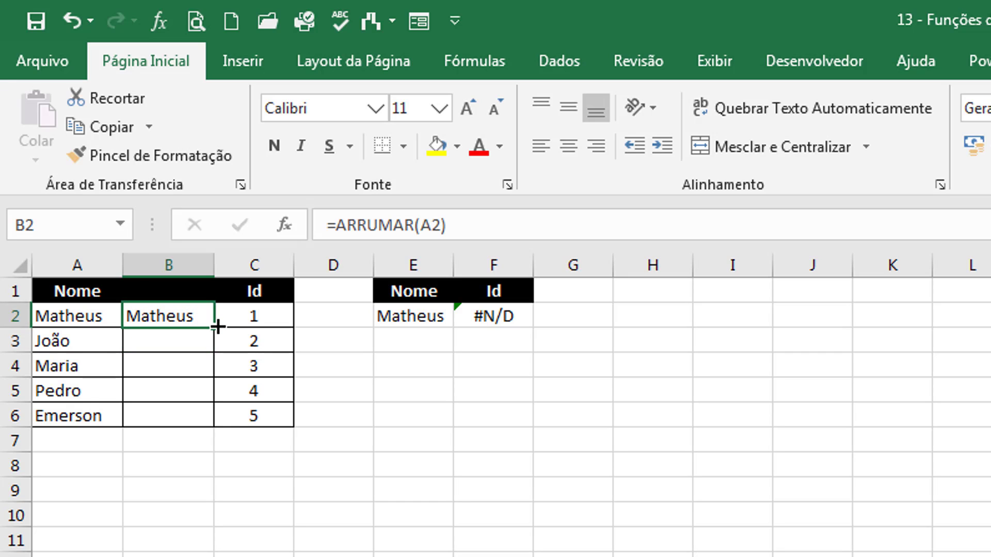
{"action": "double_click", "coordinate": [214, 326]}
- Paste the trimmed names over B2:B6 as plain values
{"action": "key", "text": "ctrl+c"}
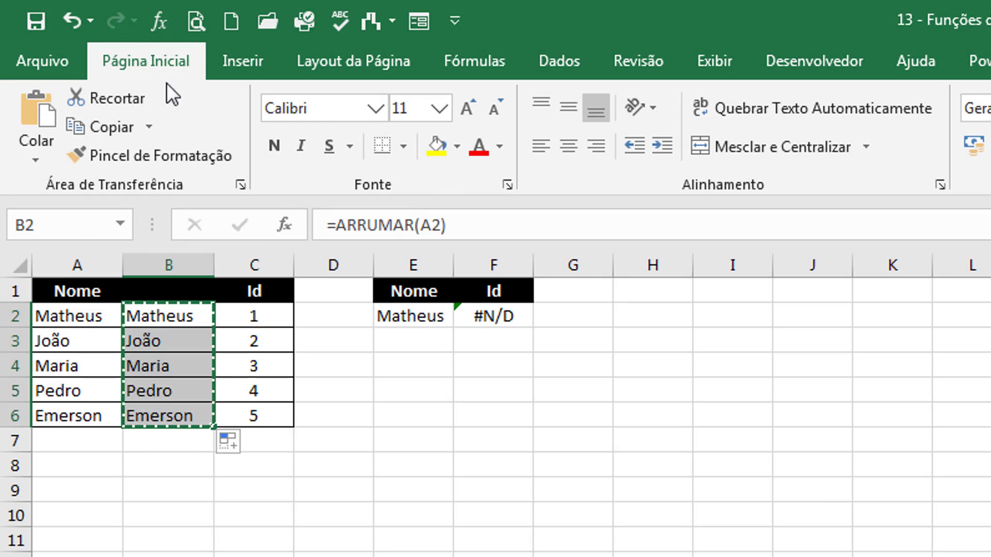
{"action": "left_click", "coordinate": [36, 161]}
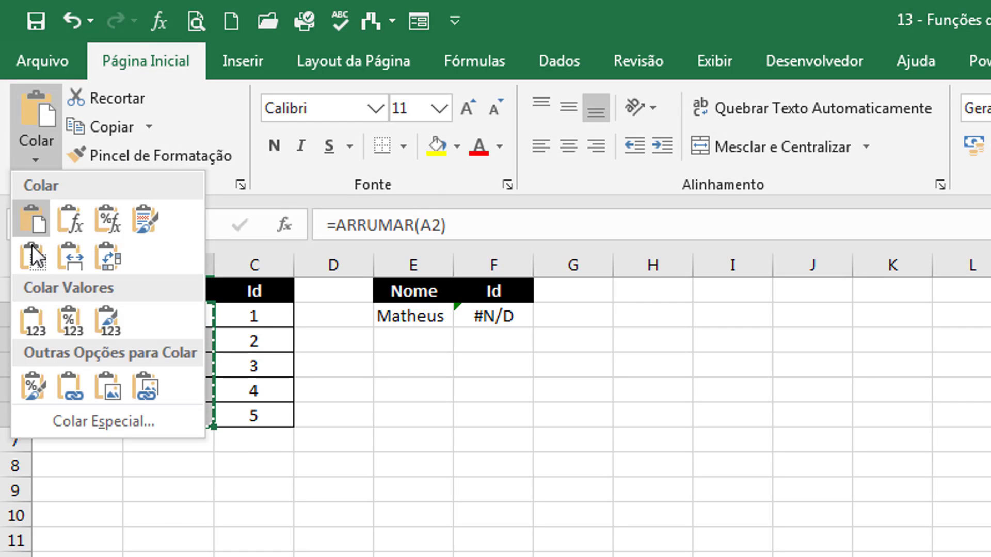
{"action": "left_click", "coordinate": [32, 322]}
{"action": "key", "text": "Escape"}
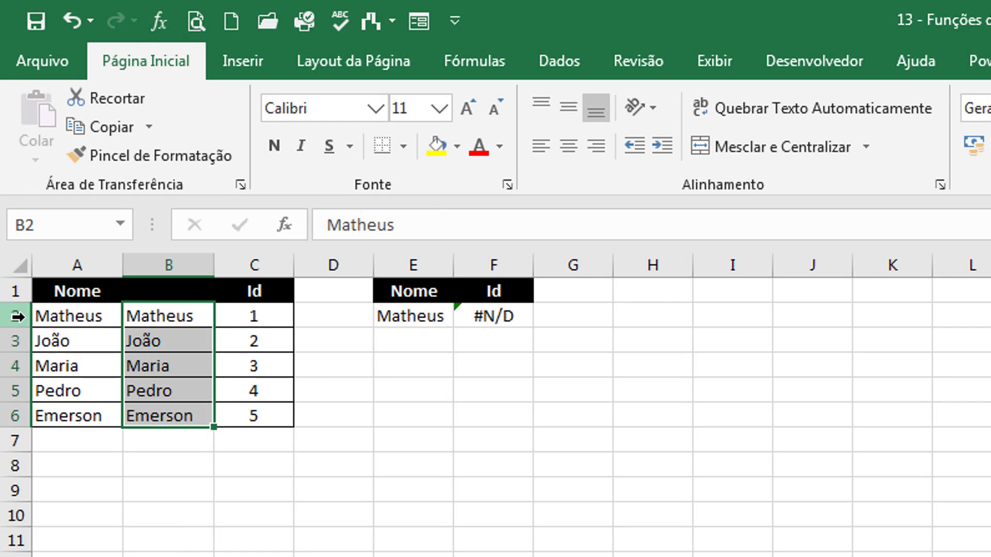
- Copy the Nome header into B1 and delete the untrimmed column A
{"action": "left_click", "coordinate": [85, 291]}
{"action": "key", "text": "ctrl+c"}
{"action": "left_click", "coordinate": [182, 293]}
{"action": "key", "text": "ctrl+v"}
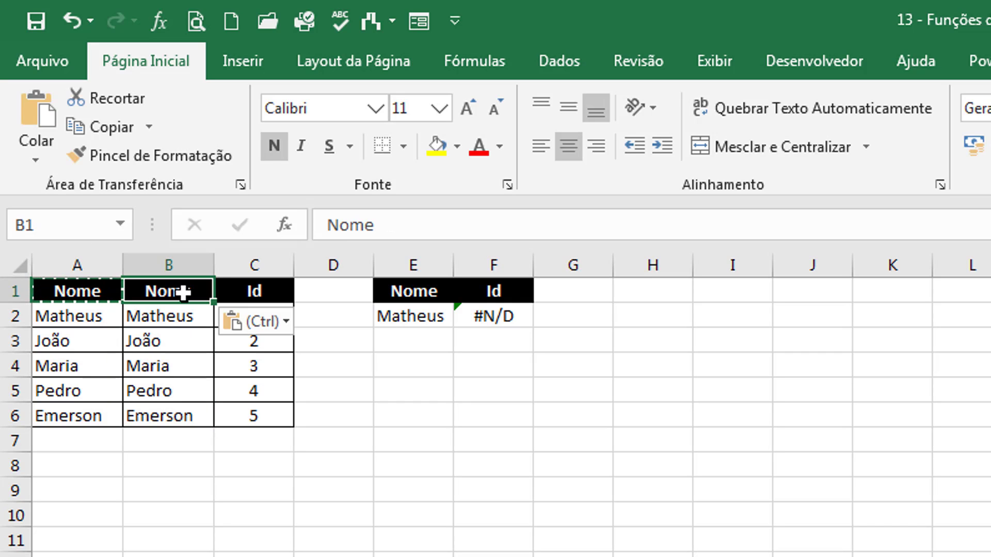
{"action": "key", "text": "Escape"}
{"action": "left_click", "coordinate": [77, 265]}
{"action": "right_click", "coordinate": [81, 267]}
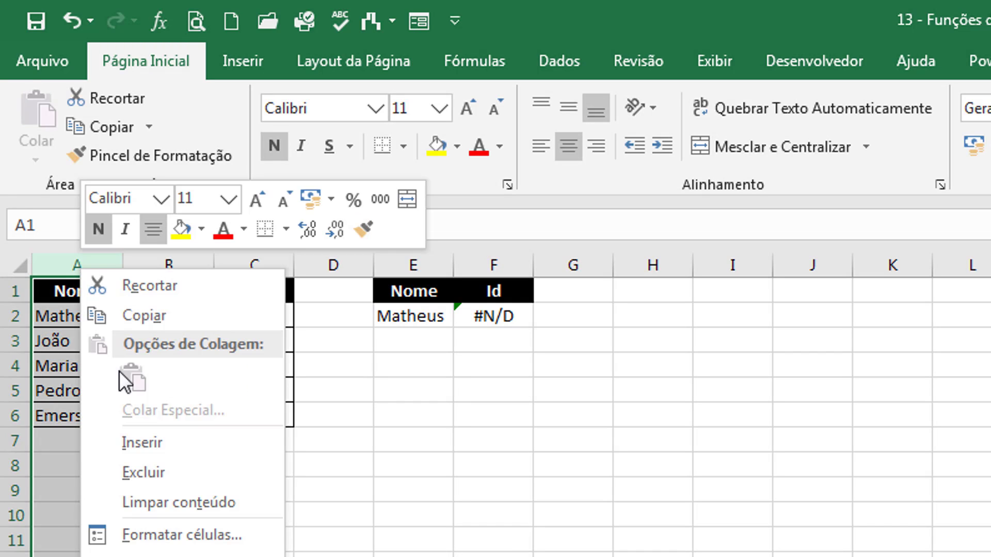
{"action": "left_click", "coordinate": [149, 470]}
- Check that the Matheus lookup now returns Id 1
{"action": "left_click", "coordinate": [376, 322]}
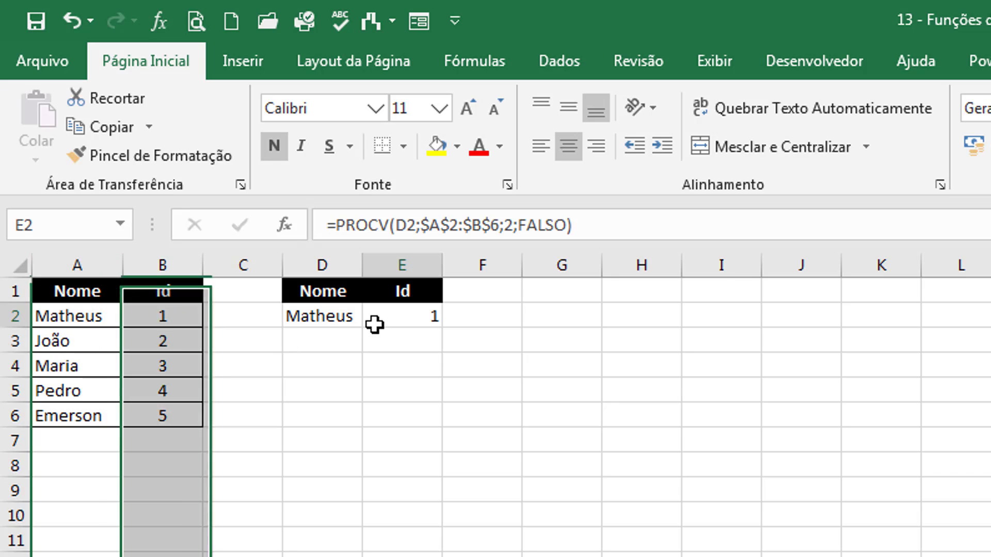
{"action": "left_click", "coordinate": [380, 379]}
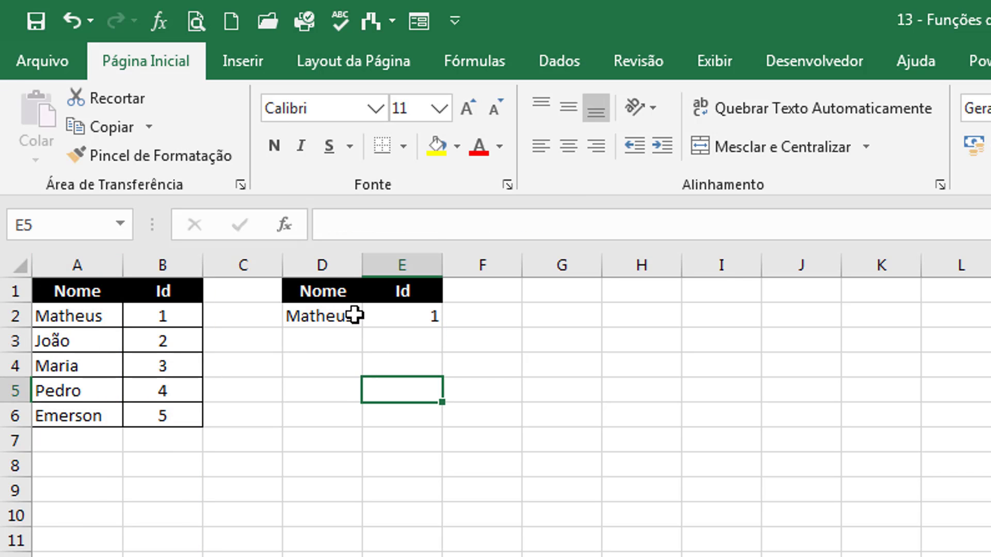
{"action": "double_click", "coordinate": [355, 317]}
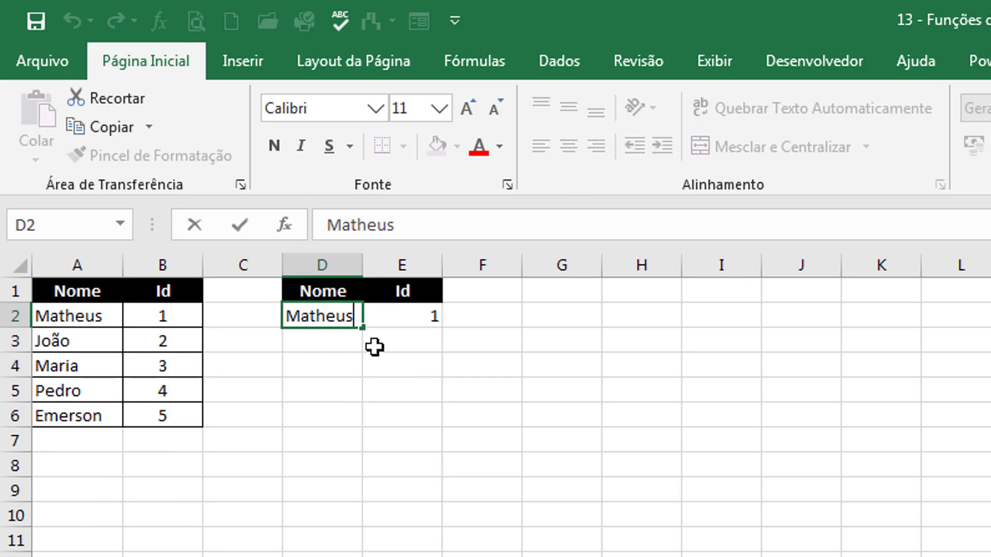
{"action": "left_click", "coordinate": [106, 316]}
{"action": "left_click", "coordinate": [301, 438]}
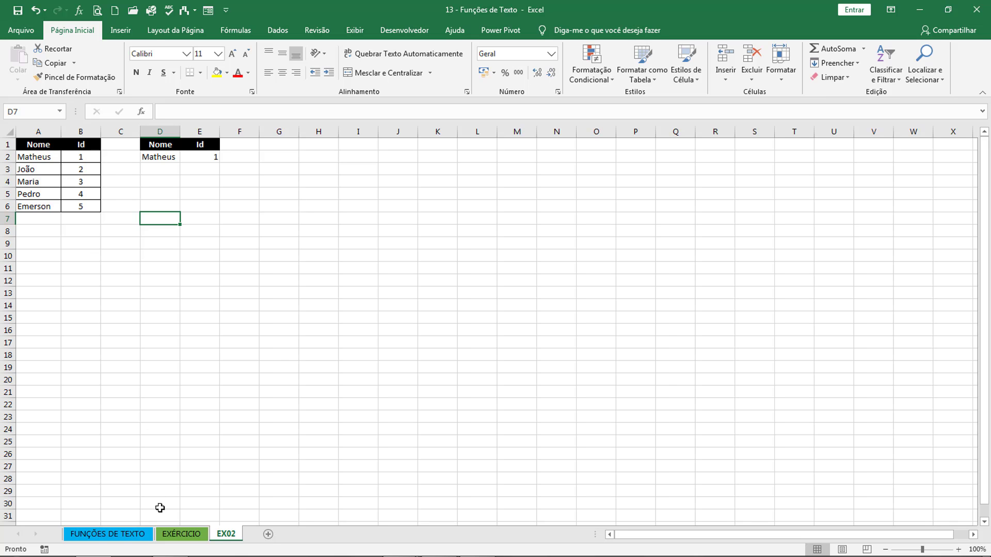
- Go to the EXÉRCICIO sheet and select H12 under NOME COMPLETO
{"action": "left_click", "coordinate": [184, 535]}
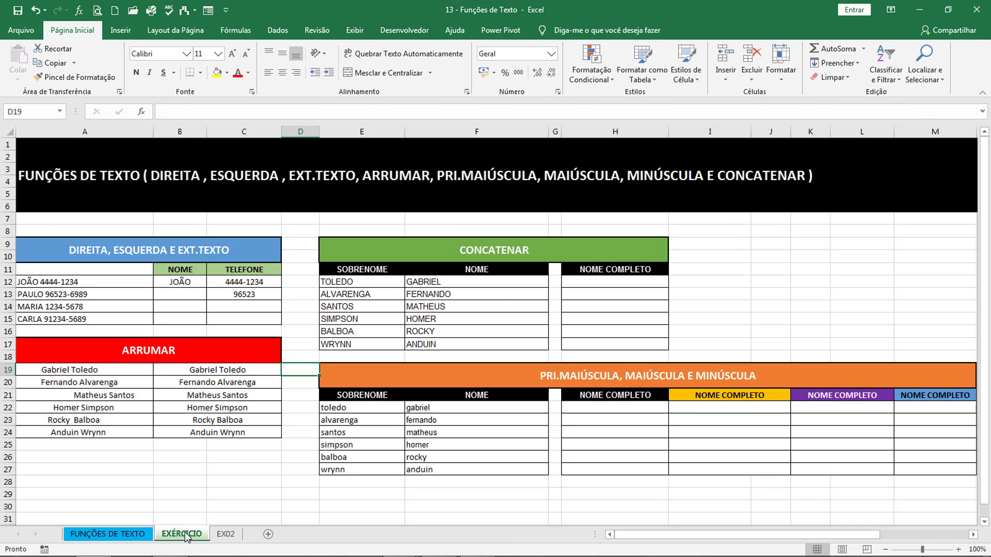
{"action": "left_click", "coordinate": [756, 317]}
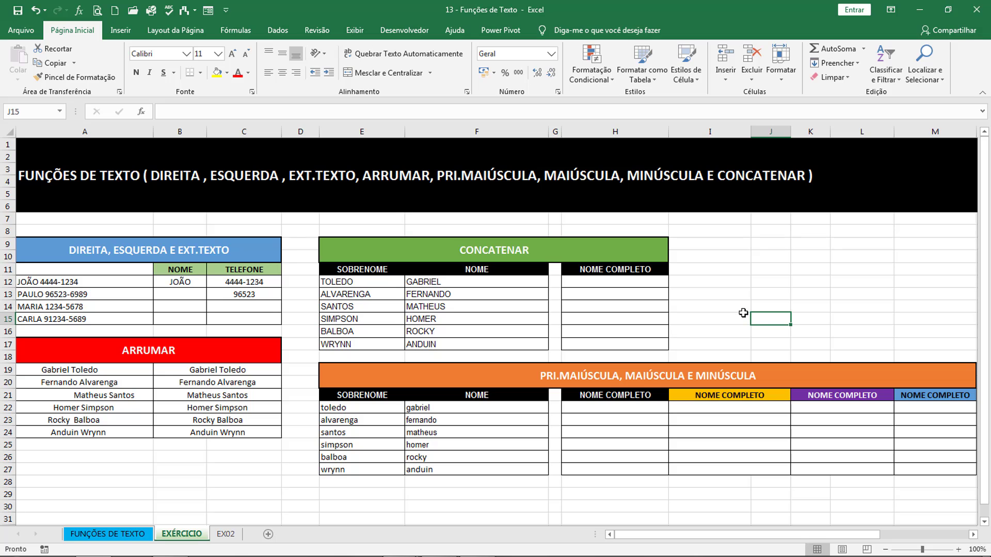
{"action": "left_click", "coordinate": [601, 286]}
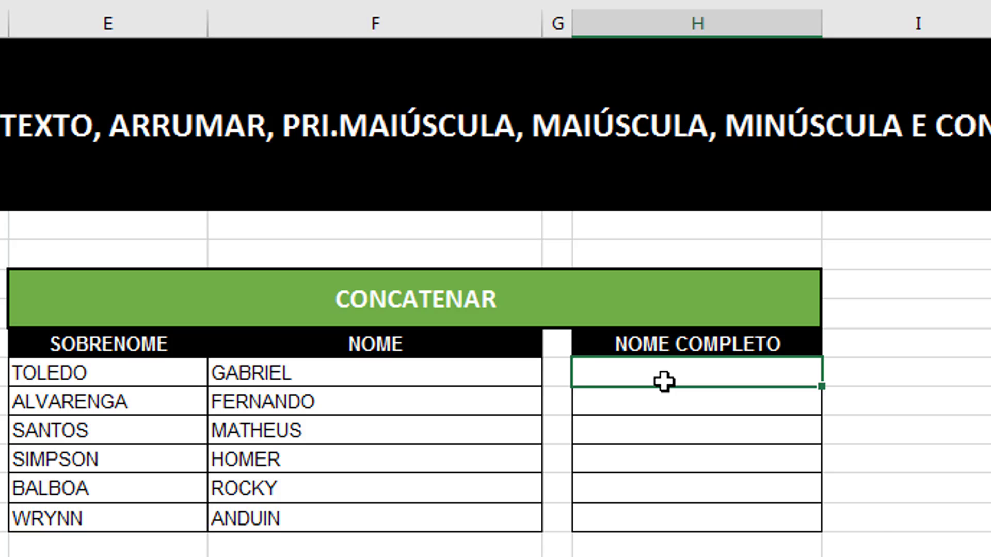
- Cancel a started CONCATENAR formula and demonstrate the & sign in a spare cell
{"action": "type", "text": "=con"}
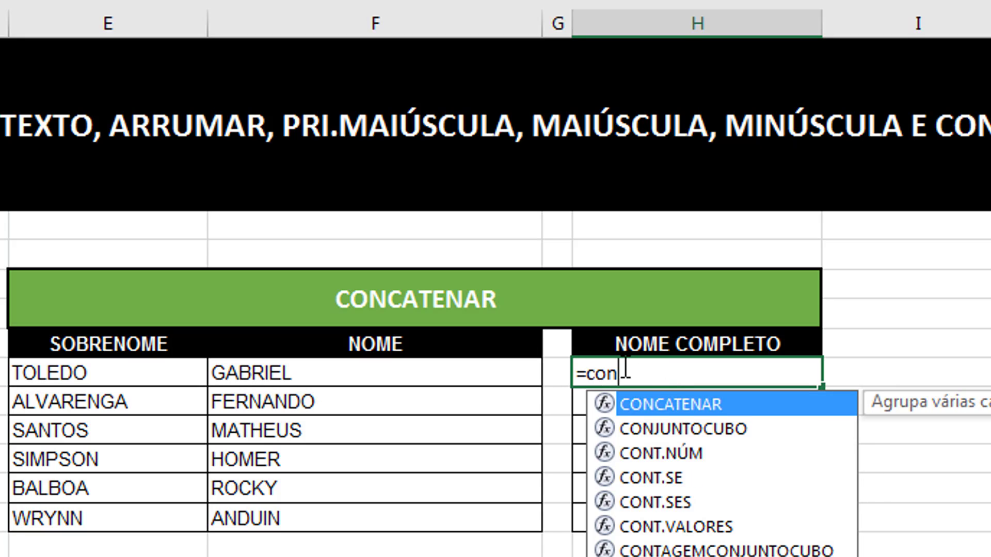
{"action": "key", "text": "Escape"}
{"action": "key", "text": "Escape"}
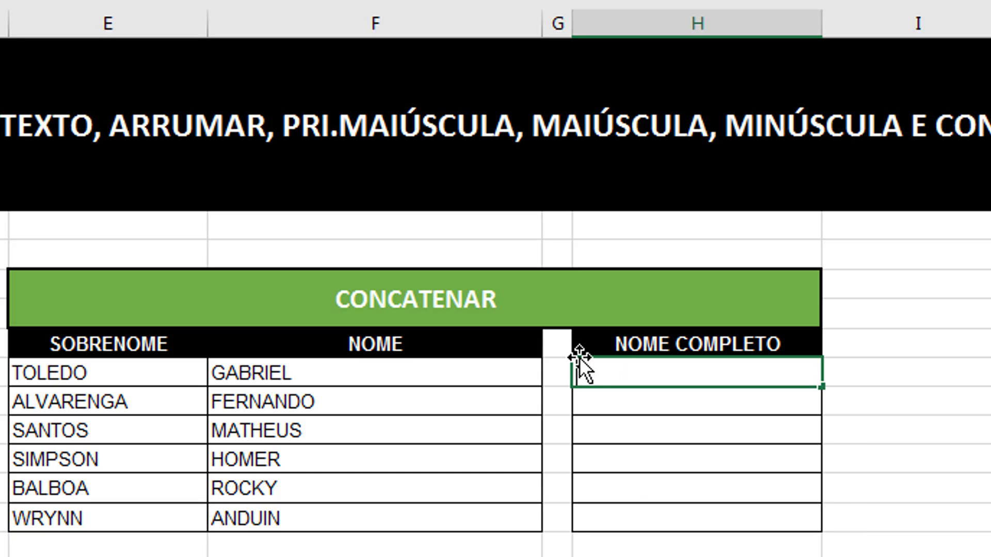
{"action": "left_click", "coordinate": [599, 419]}
{"action": "left_click", "coordinate": [858, 353]}
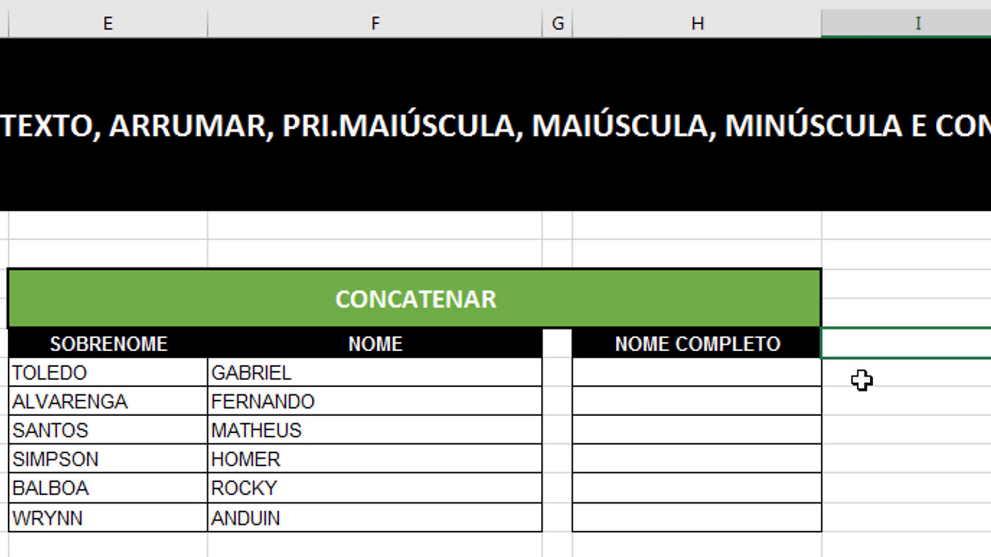
{"action": "left_click", "coordinate": [875, 388]}
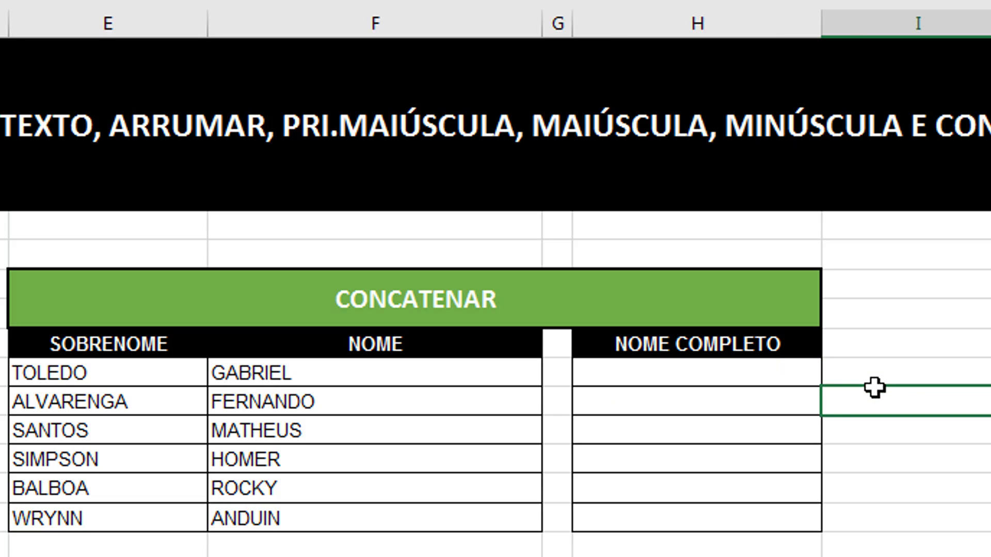
{"action": "type", "text": "&"}
{"action": "key", "text": "Return"}
{"action": "key", "text": "Return"}
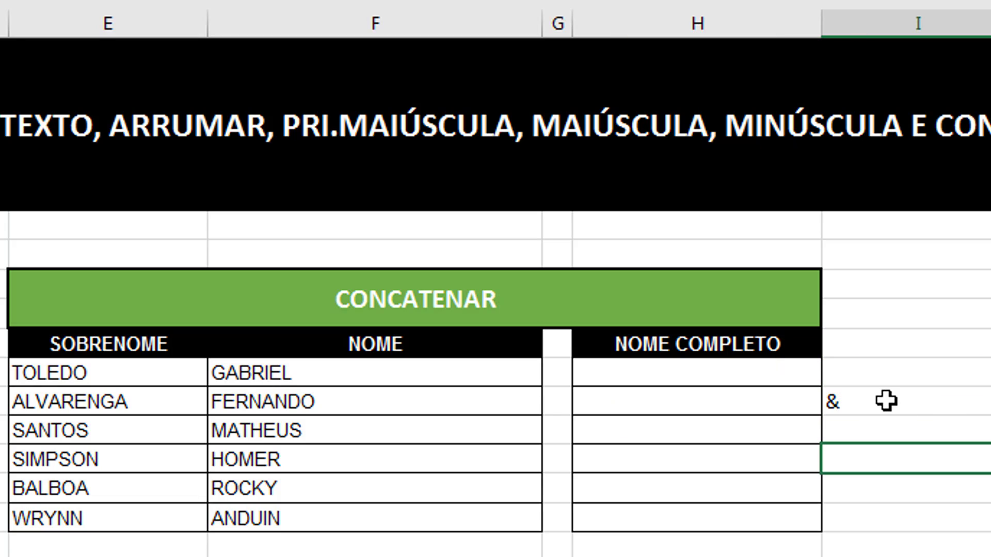
{"action": "left_click", "coordinate": [886, 401]}
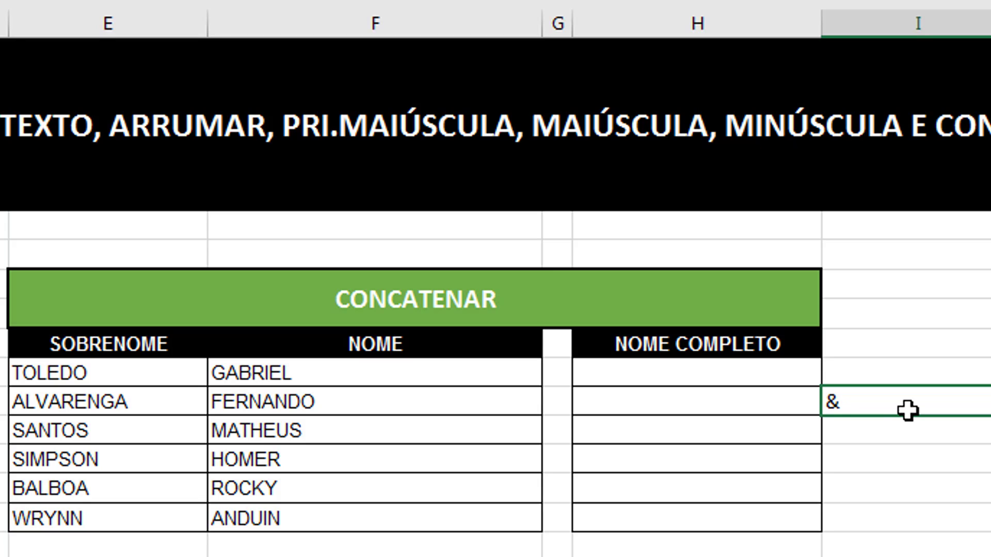
{"action": "key", "text": "Escape"}
{"action": "key", "text": "Left"}
{"action": "key", "text": "Up"}
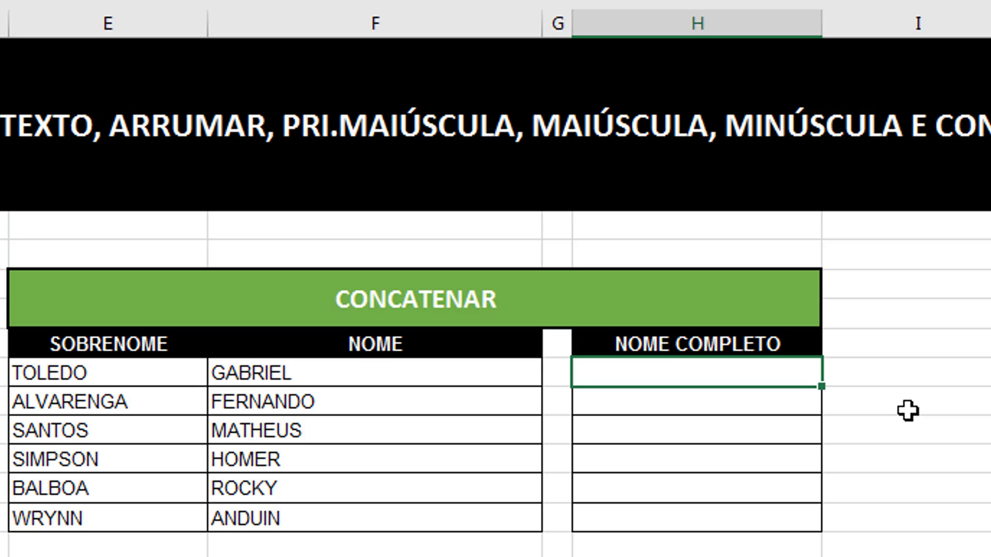
{"action": "left_click_drag", "start_coordinate": [108, 344], "coordinate": [102, 434]}
{"action": "left_click_drag", "start_coordinate": [250, 369], "coordinate": [283, 465]}
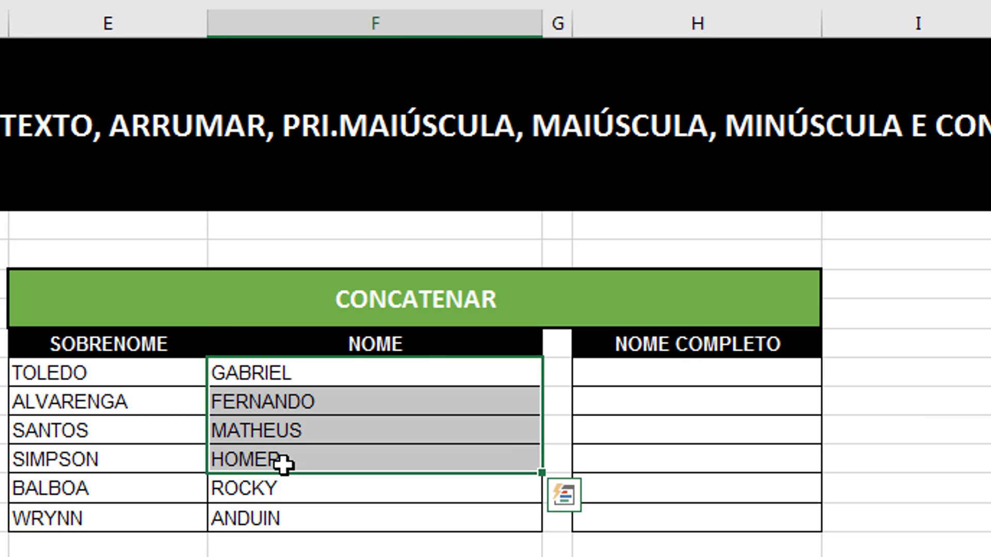
{"action": "left_click", "coordinate": [605, 372]}
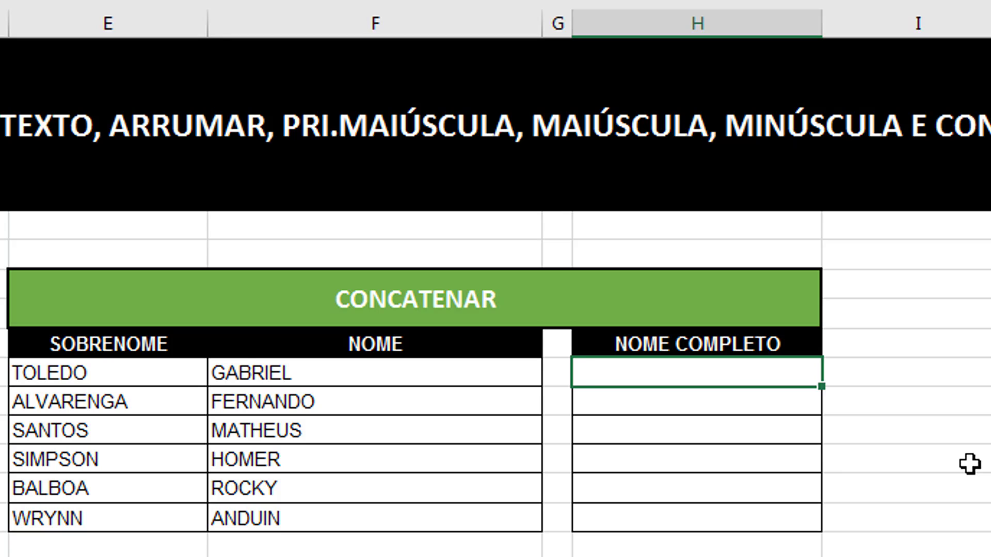
{"action": "type", "text": "="}
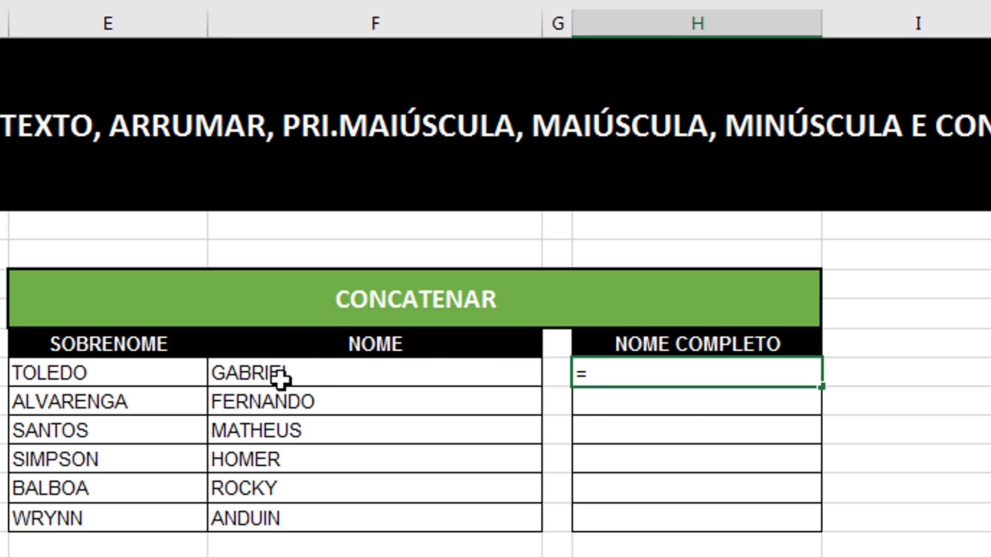
{"action": "left_click", "coordinate": [258, 380]}
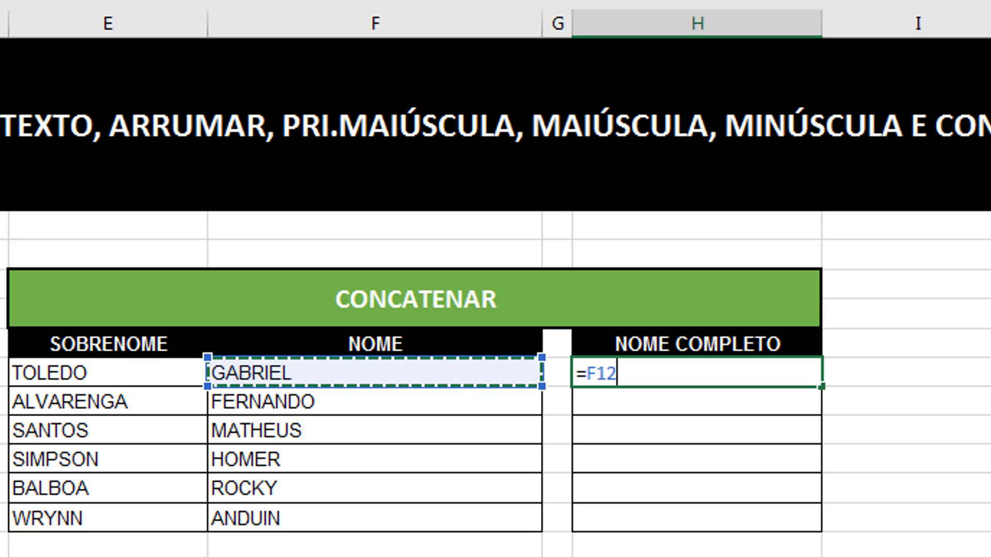
{"action": "type", "text": "&"}
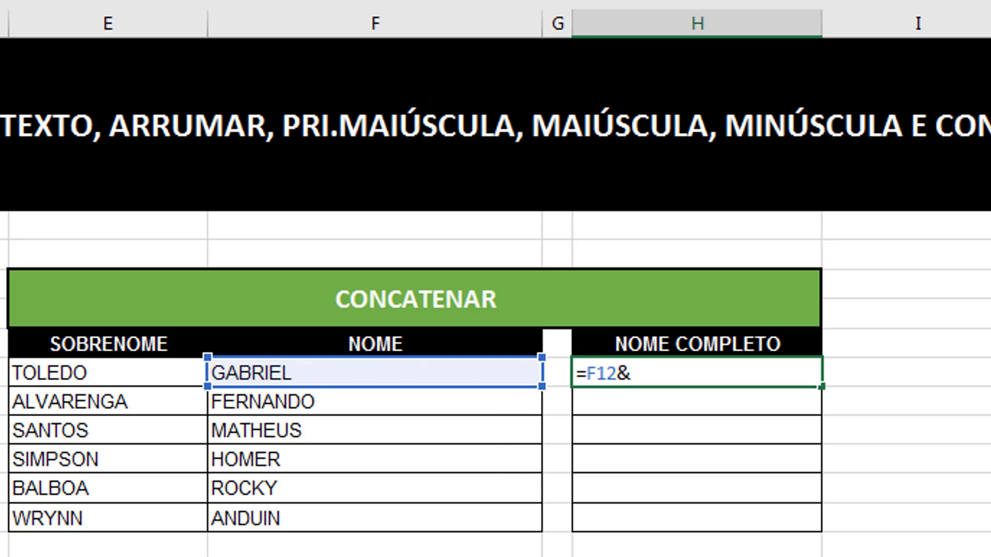
{"action": "left_click", "coordinate": [91, 375]}
{"action": "key", "text": "Return"}
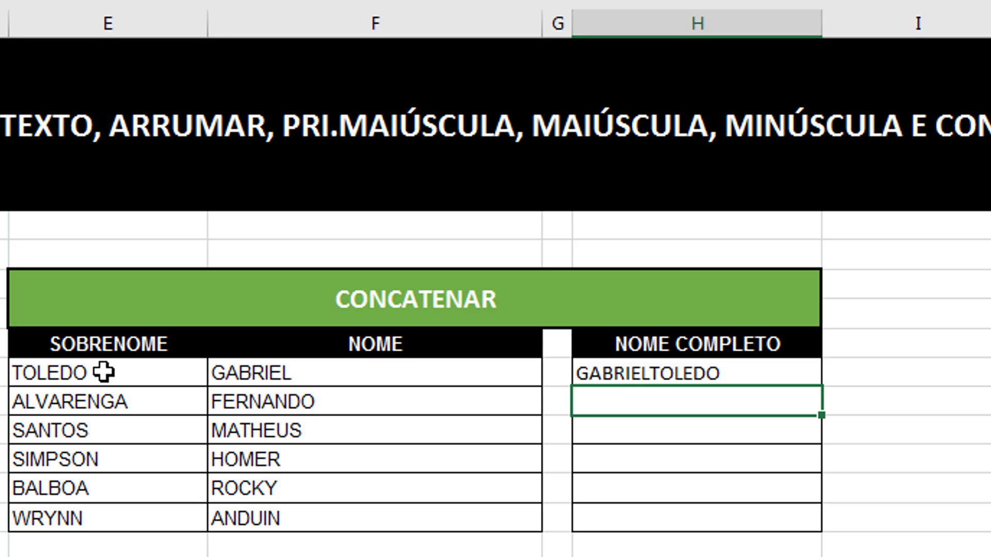
- Rewrite H12 as =F12&" "&E12 so the first name and surname are separated by a space
{"action": "left_click", "coordinate": [649, 371]}
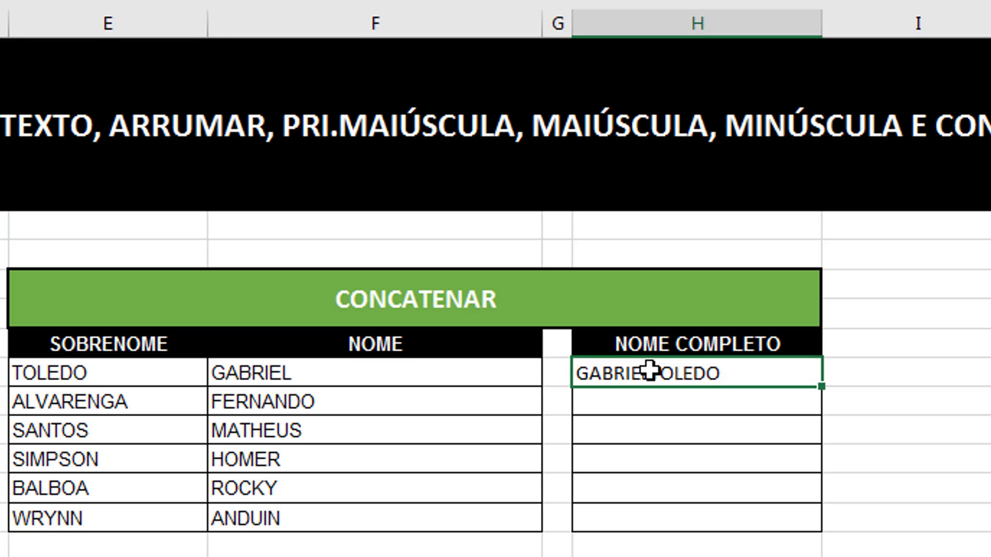
{"action": "key", "text": "Delete"}
{"action": "type", "text": "="}
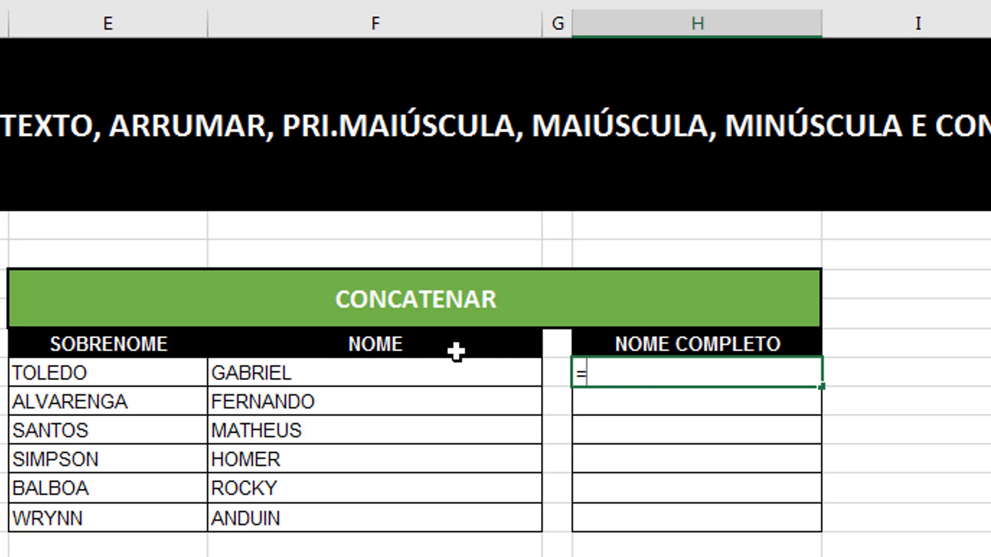
{"action": "left_click", "coordinate": [297, 374]}
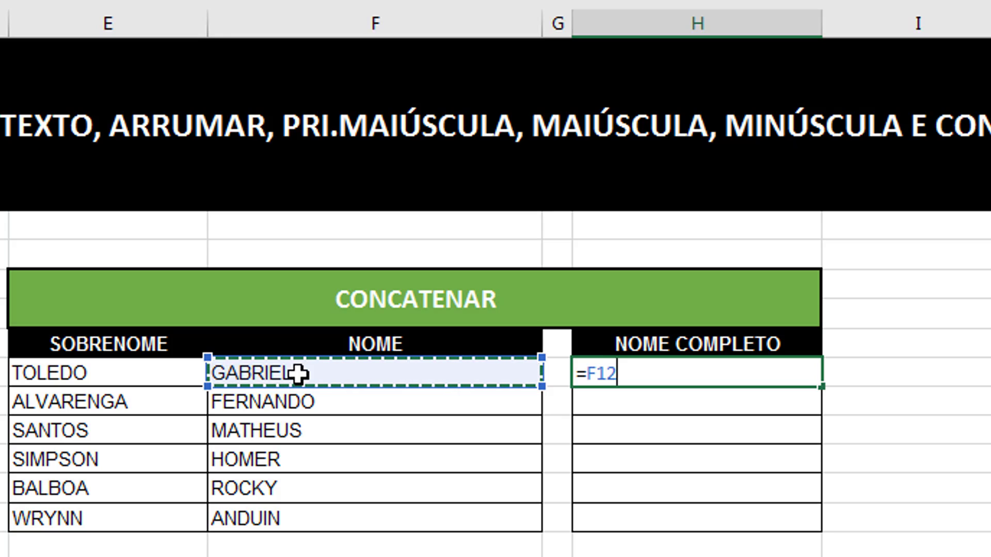
{"action": "type", "text": "&"}
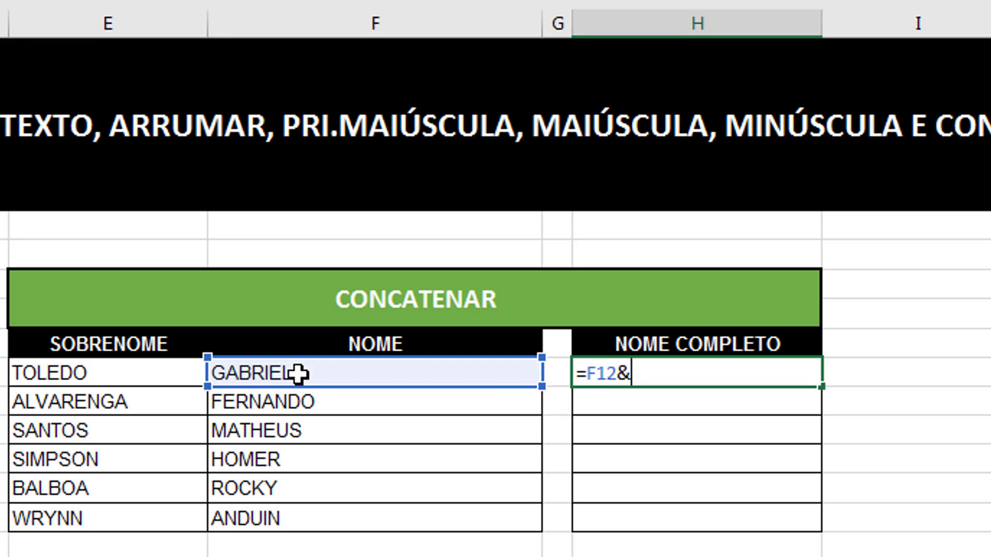
{"action": "type", "text": "\" \""}
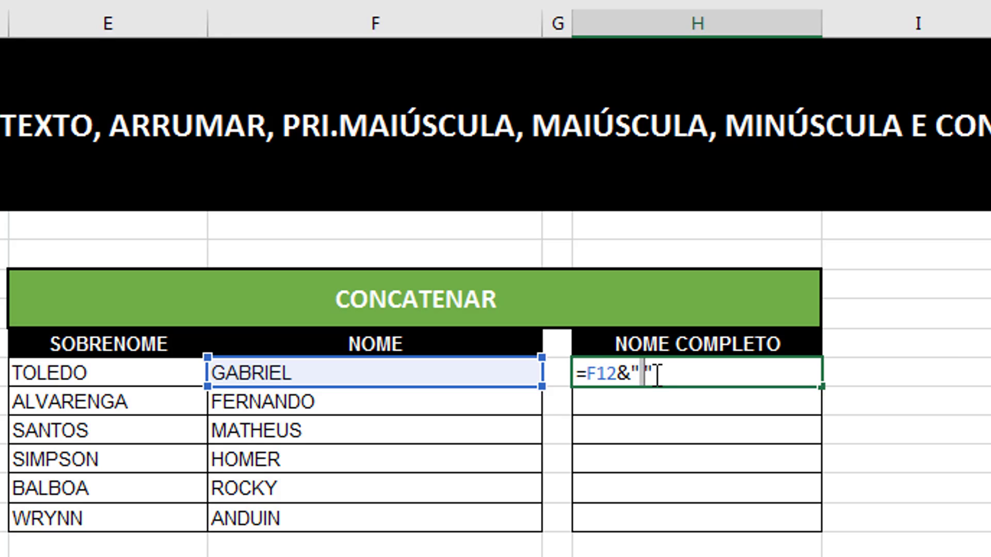
{"action": "left_click_drag", "start_coordinate": [654, 374], "coordinate": [633, 373]}
{"action": "left_click", "coordinate": [634, 373]}
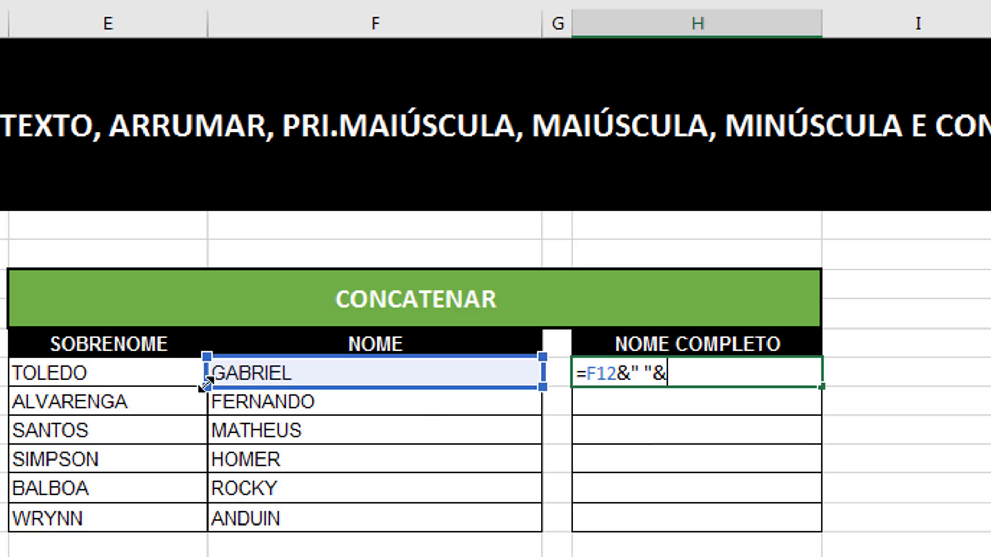
{"action": "left_click", "coordinate": [159, 377]}
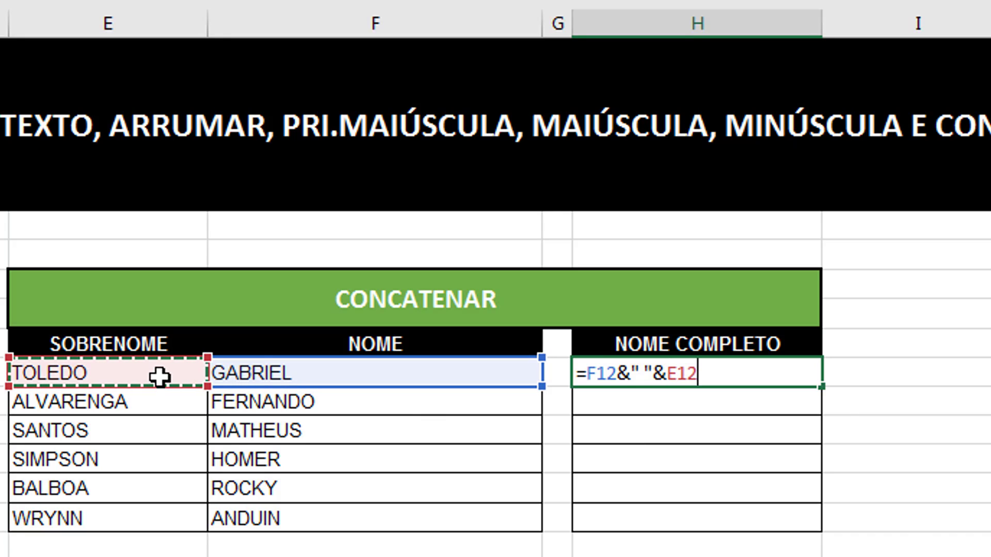
{"action": "key", "text": "Return"}
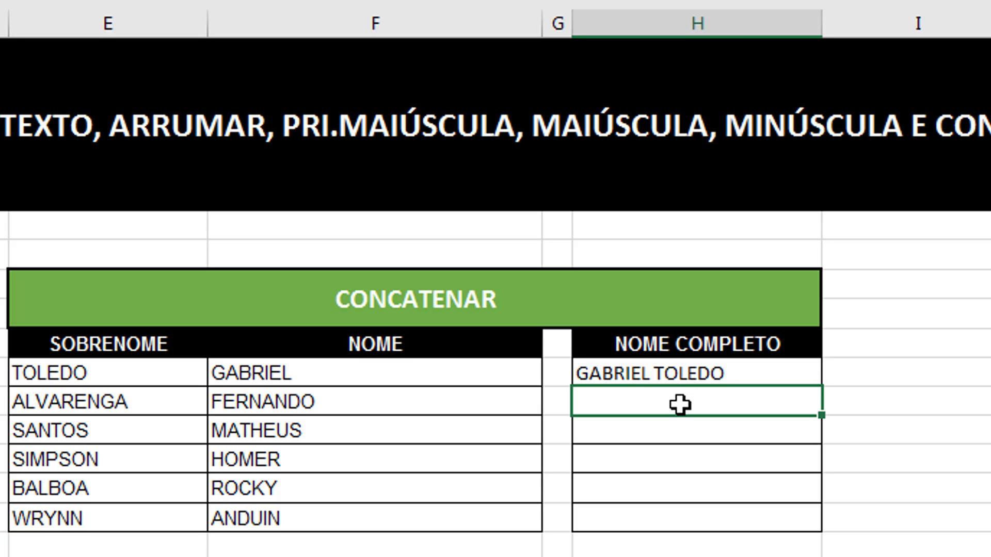
- Change H12's separator from a space to a hyphen
{"action": "double_click", "coordinate": [676, 374]}
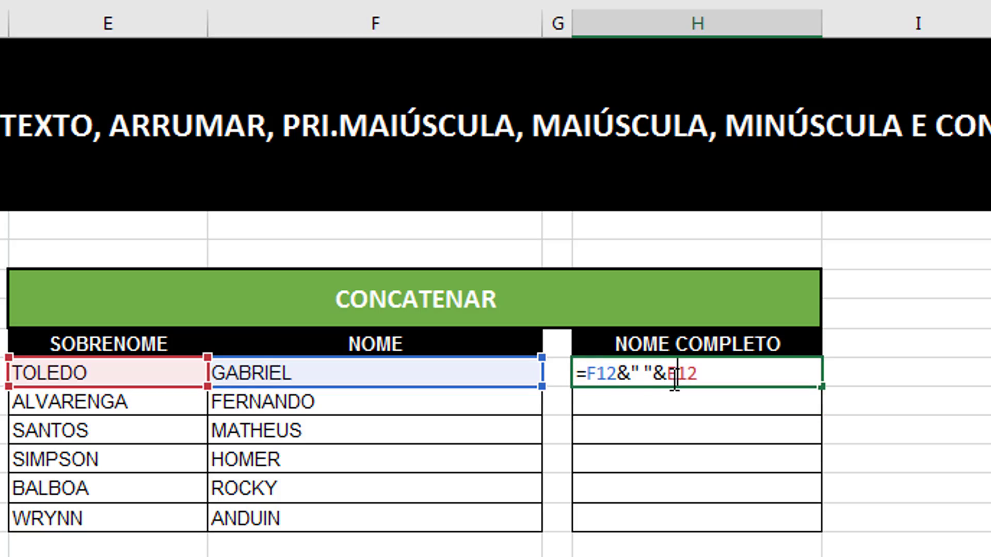
{"action": "key", "text": "Left"}
{"action": "key", "text": "Left"}
{"action": "key", "text": "Left"}
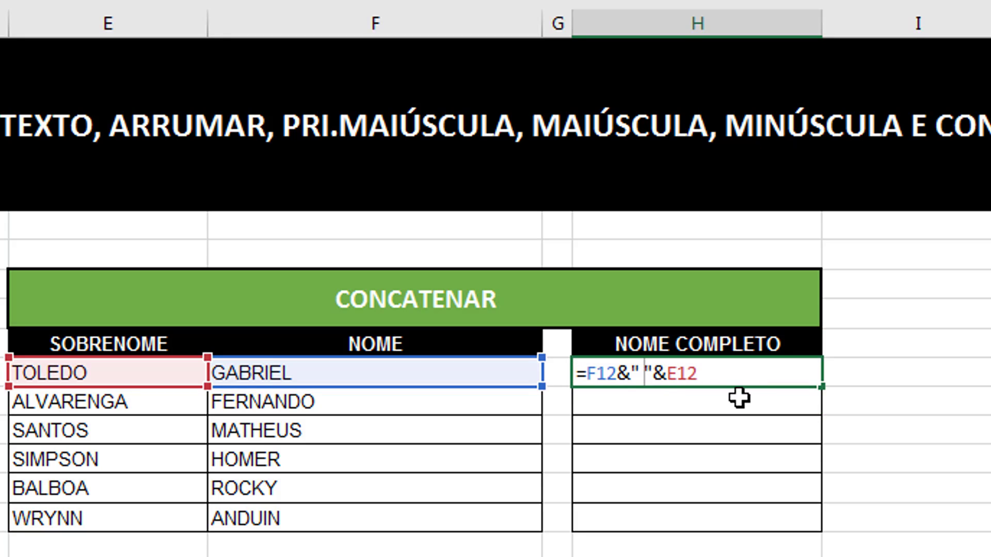
{"action": "key", "text": "BackSpace"}
{"action": "type", "text": "-"}
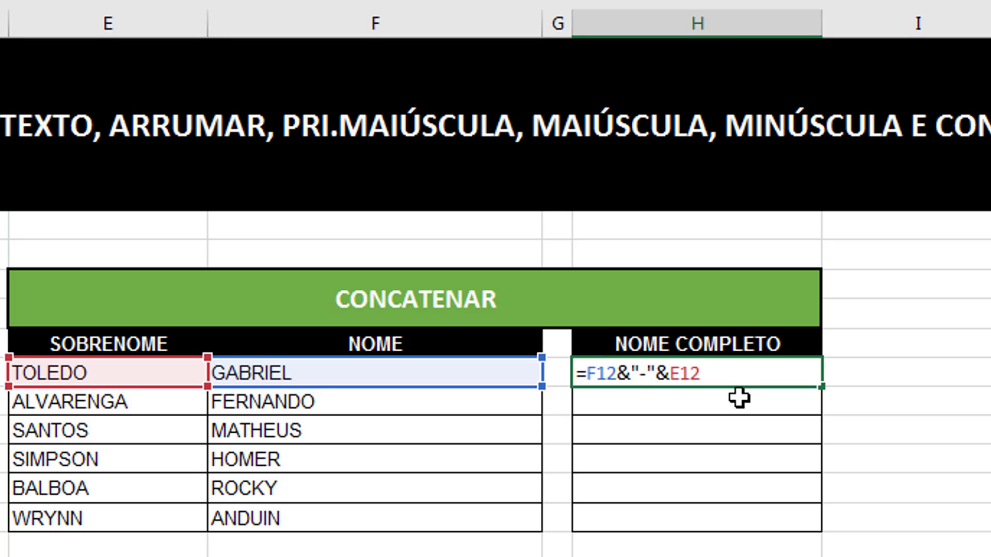
{"action": "key", "text": "Return"}
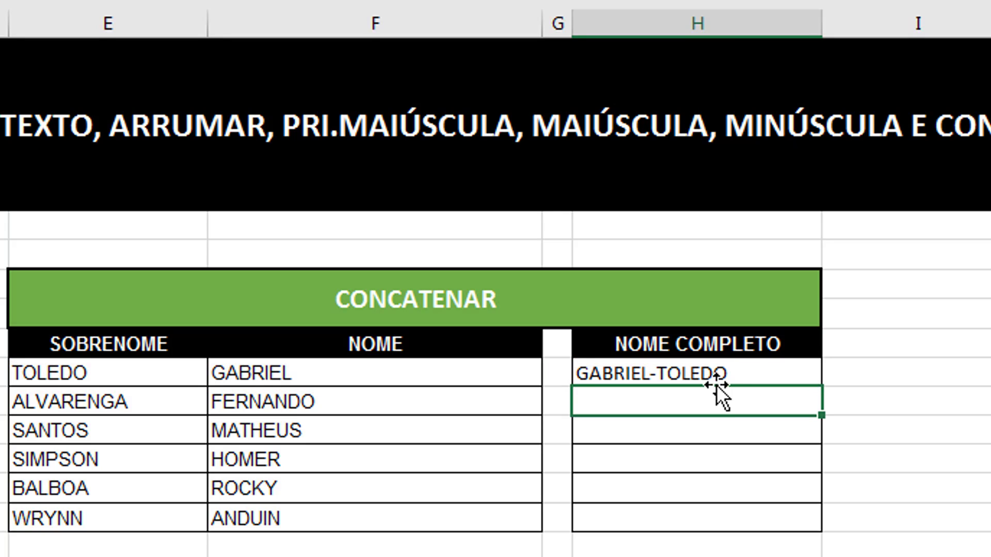
- Swap the hyphen for a slash, then restore the space separator in H12
{"action": "double_click", "coordinate": [702, 372]}
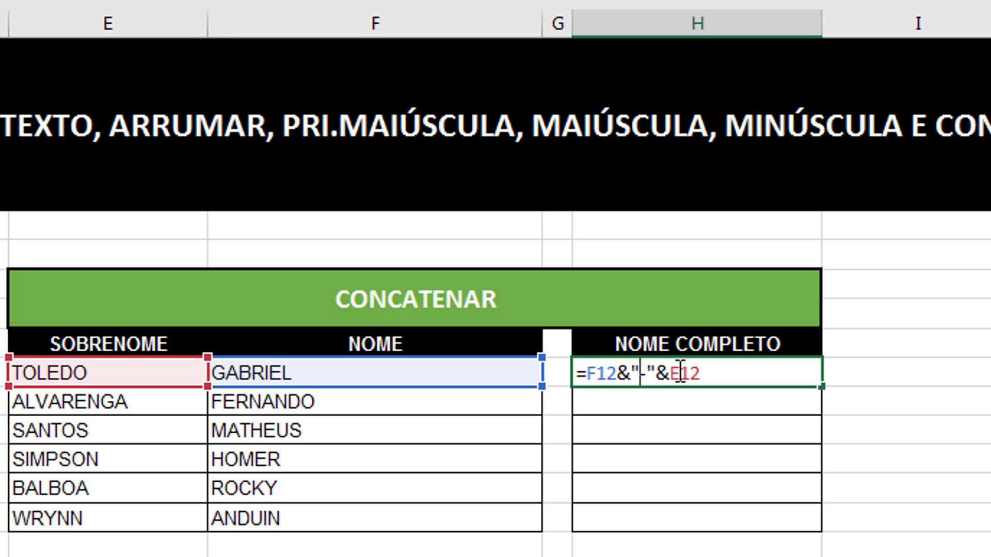
{"action": "key", "text": "BackSpace"}
{"action": "type", "text": "/"}
{"action": "key", "text": "Return"}
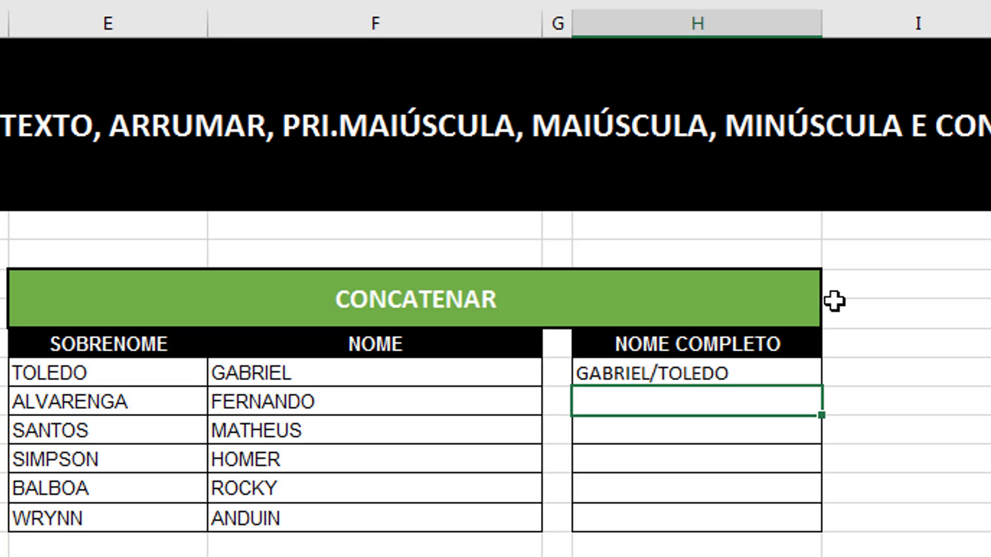
{"action": "double_click", "coordinate": [713, 379]}
{"action": "left_click", "coordinate": [651, 379]}
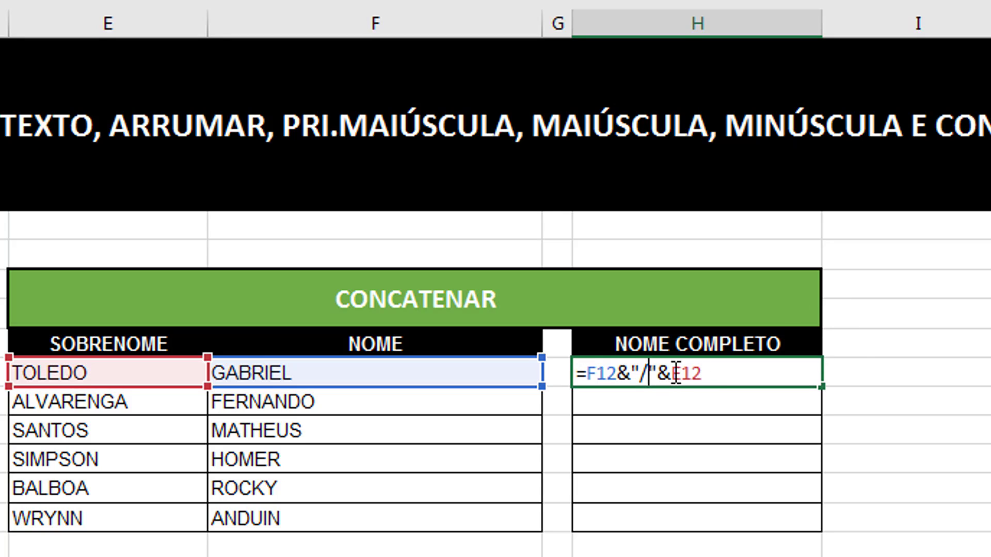
{"action": "key", "text": "BackSpace"}
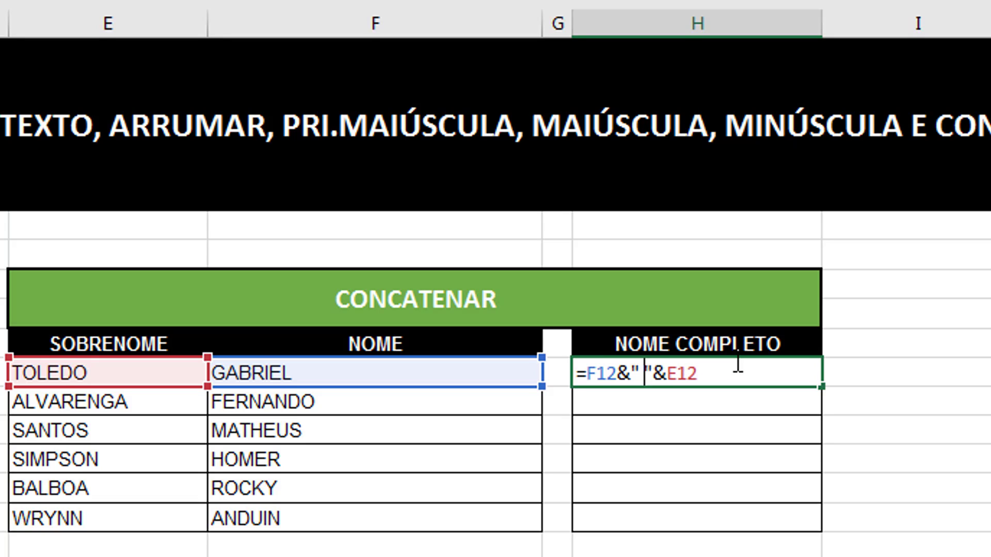
{"action": "key", "text": "Return"}
- Fill the H12 formula down to H17, then clear H13:H17 again
{"action": "left_click", "coordinate": [732, 376]}
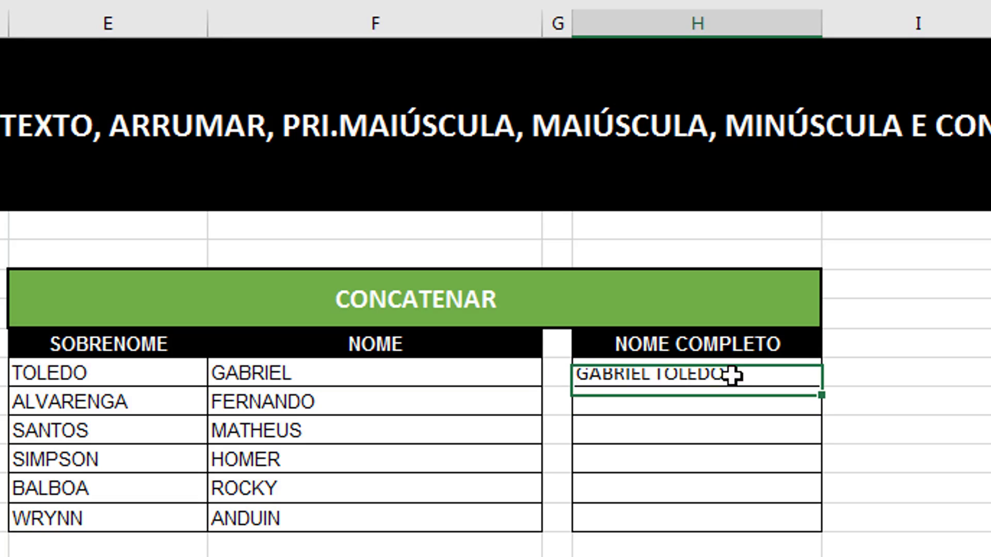
{"action": "left_click", "coordinate": [828, 384]}
{"action": "left_click", "coordinate": [801, 372]}
{"action": "double_click", "coordinate": [824, 384]}
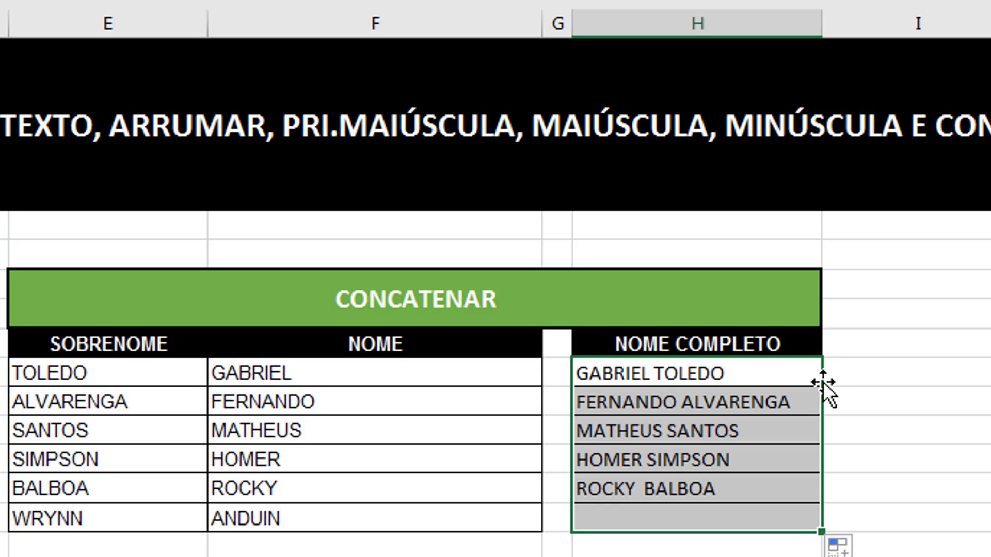
{"action": "left_click", "coordinate": [885, 372]}
{"action": "left_click_drag", "start_coordinate": [704, 411], "coordinate": [734, 523]}
{"action": "key", "text": "Delete"}
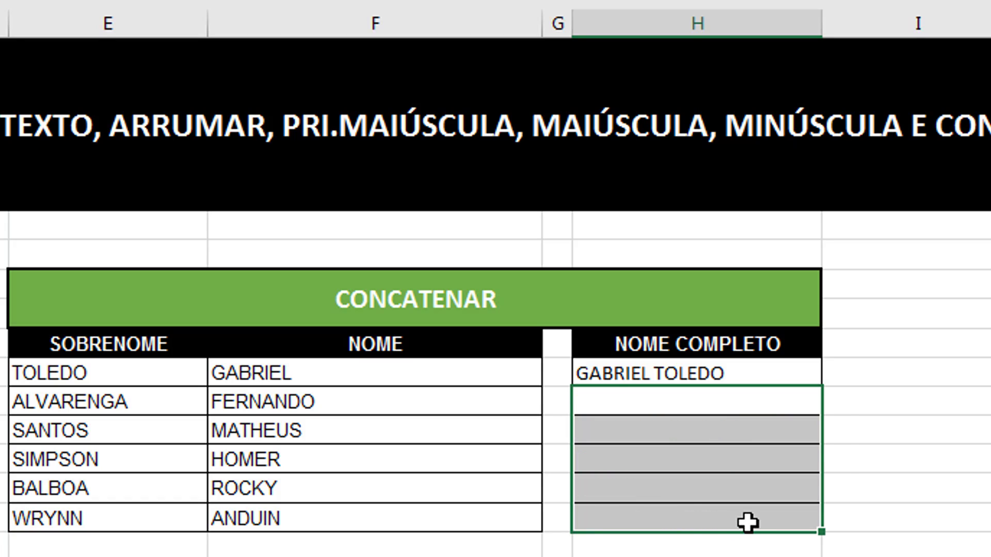
- Briefly append &" "&E13 to H12, undo it, then fill the full-name formula down to H17
{"action": "double_click", "coordinate": [771, 376]}
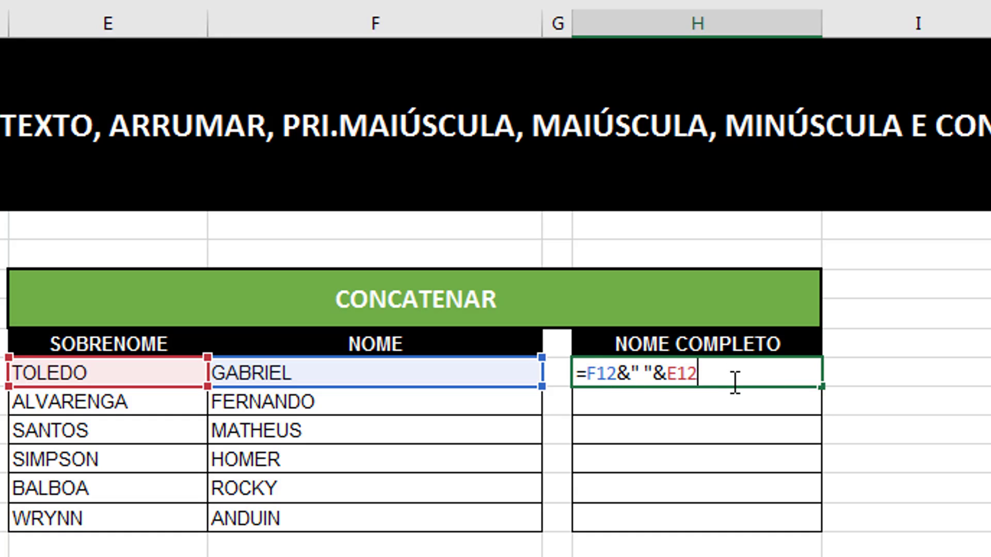
{"action": "type", "text": "&\" \"&"}
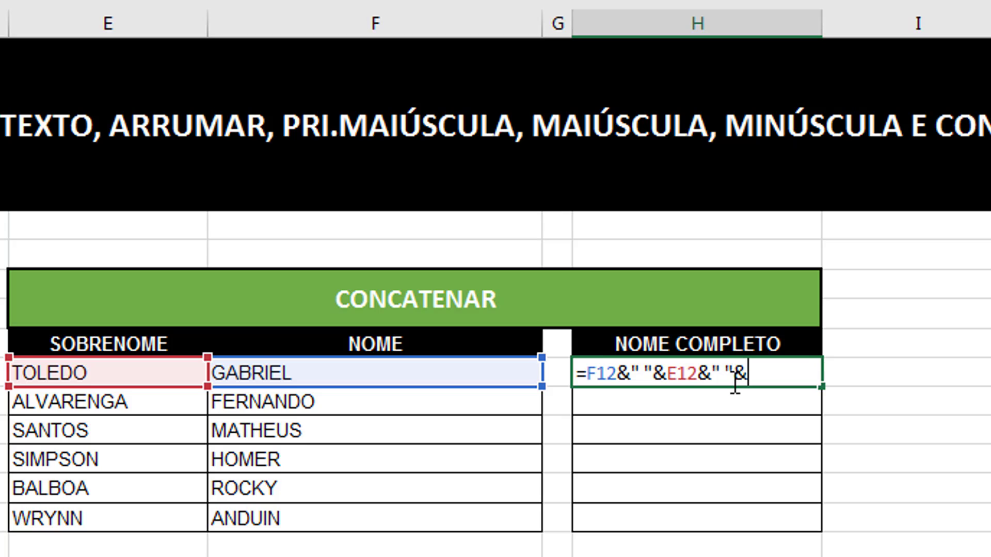
{"action": "left_click", "coordinate": [155, 404]}
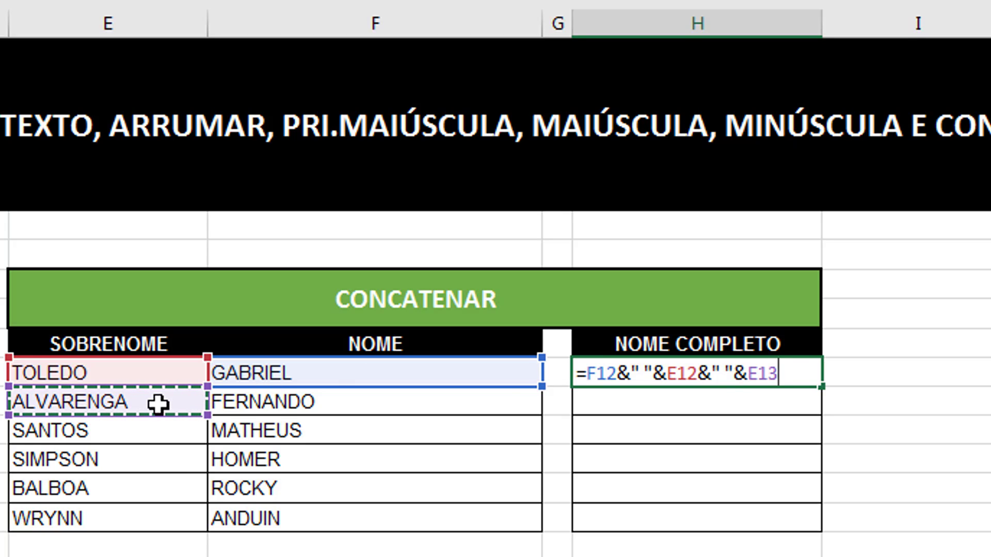
{"action": "key", "text": "Return"}
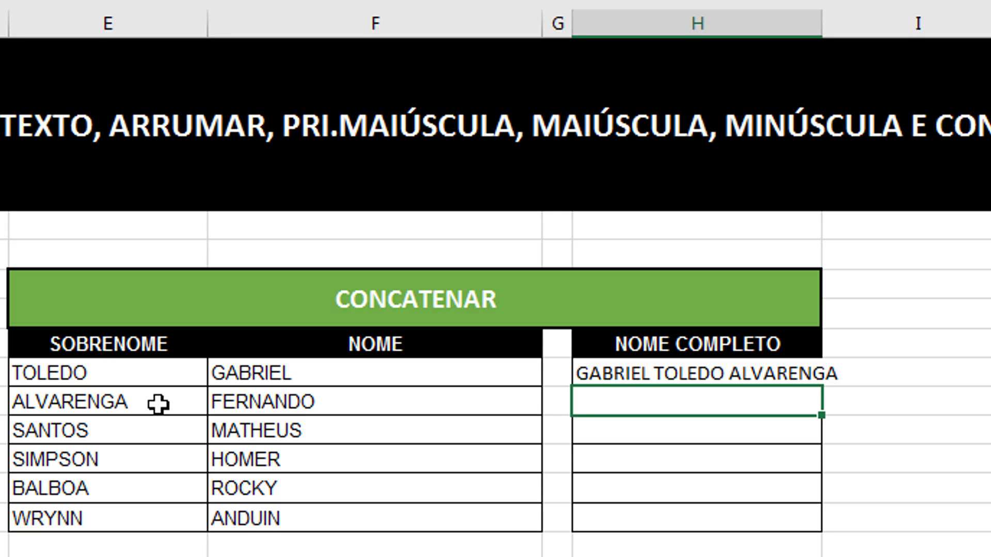
{"action": "key", "text": "ctrl+z"}
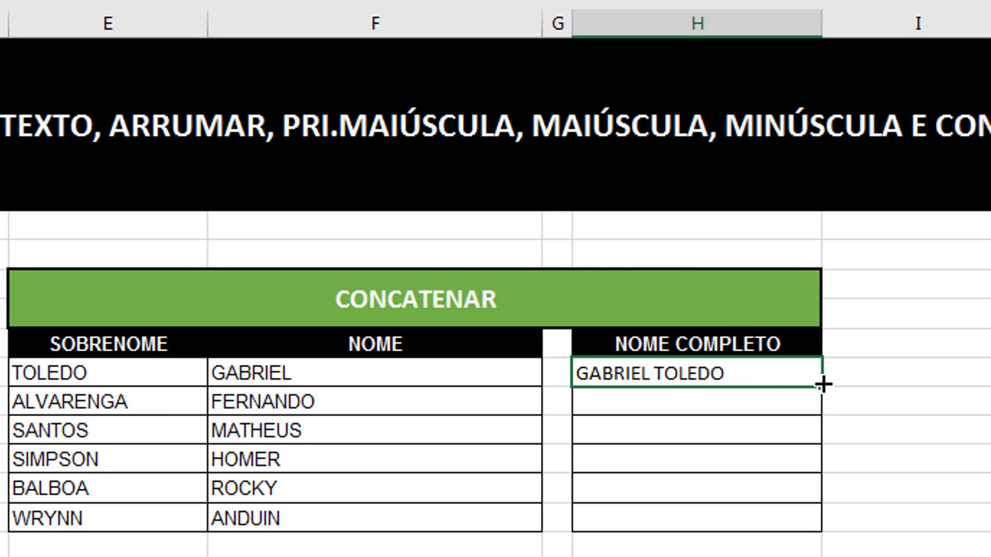
{"action": "double_click", "coordinate": [823, 385]}
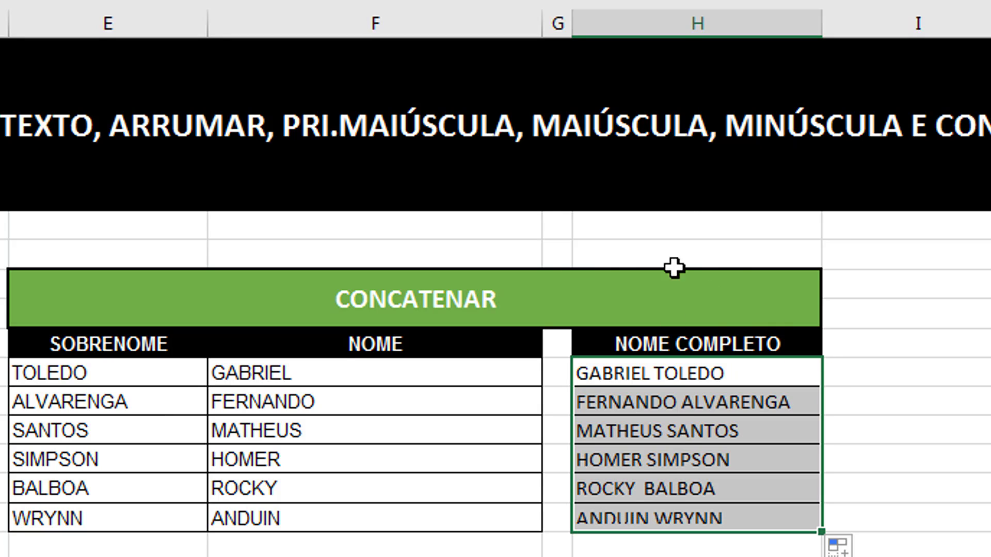
{"action": "left_click", "coordinate": [911, 371]}
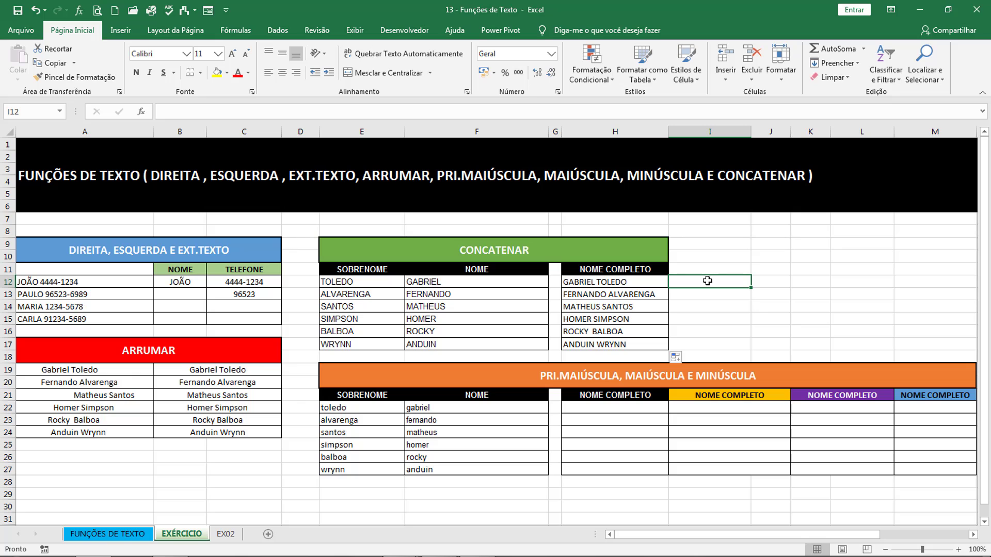
{"action": "left_click", "coordinate": [645, 276]}
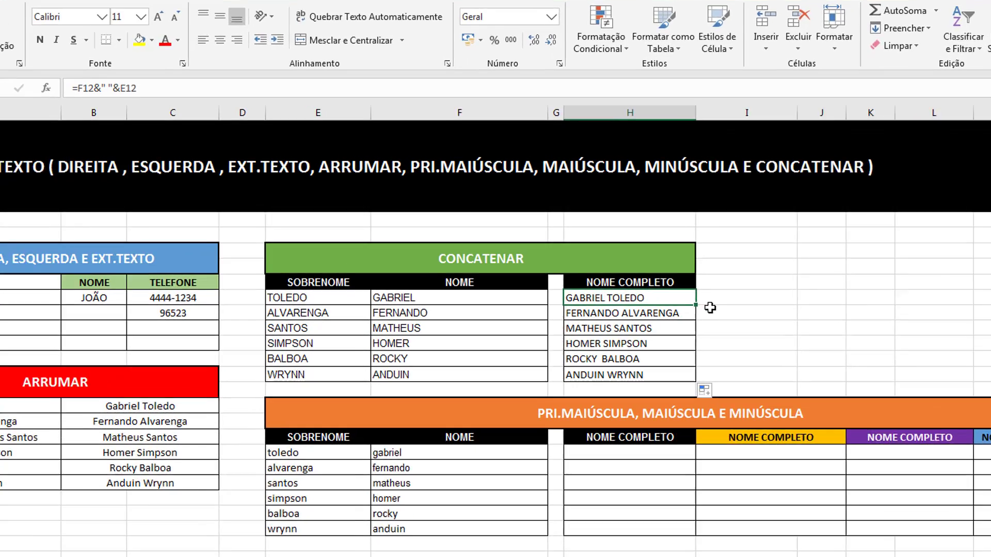
{"action": "left_click", "coordinate": [691, 283]}
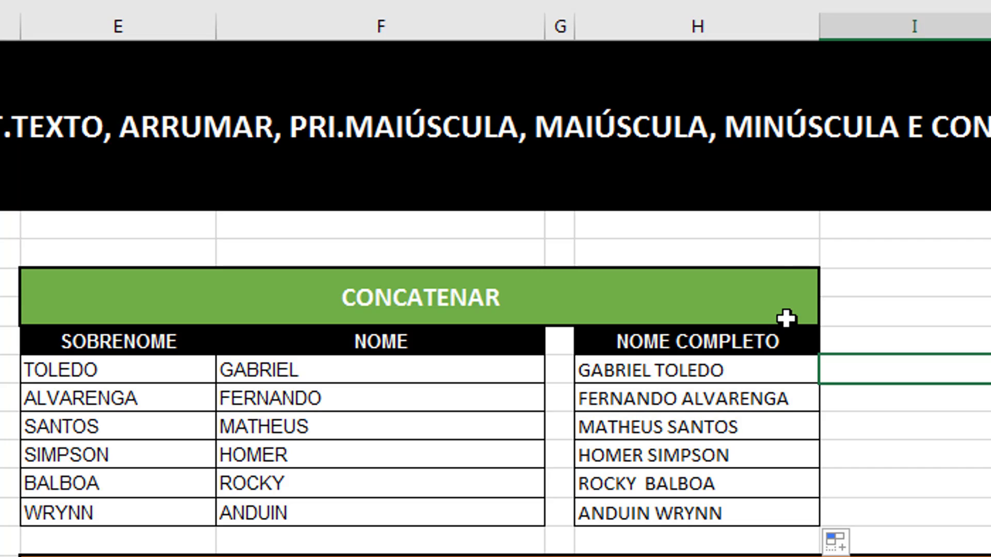
{"action": "type", "text": "=pri"}
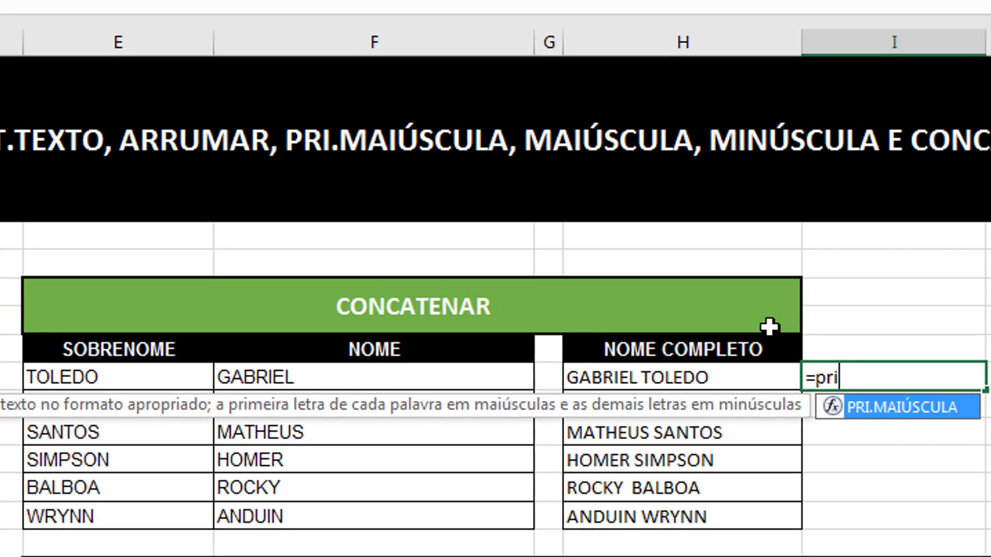
{"action": "type", "text": ".MAIÚSCULA("}
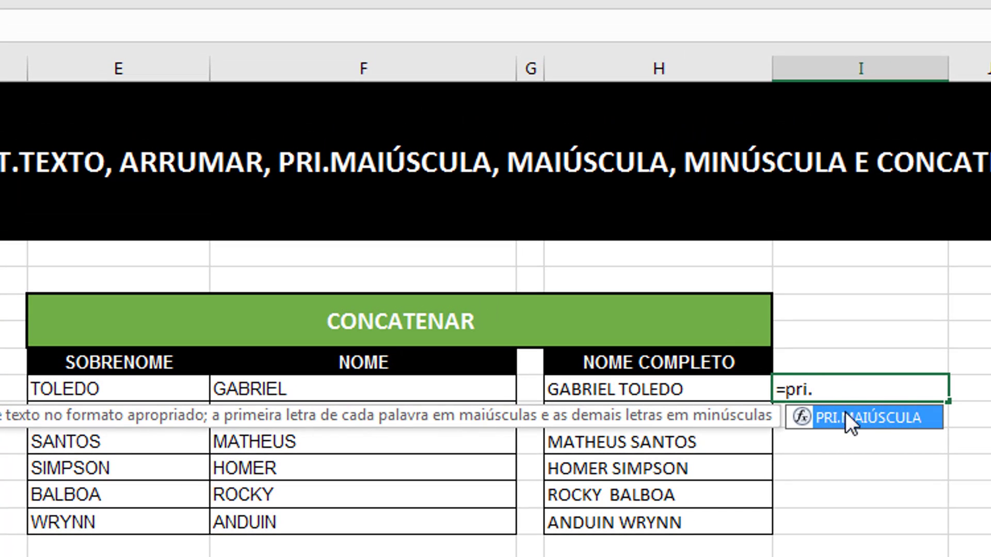
{"action": "double_click", "coordinate": [854, 418]}
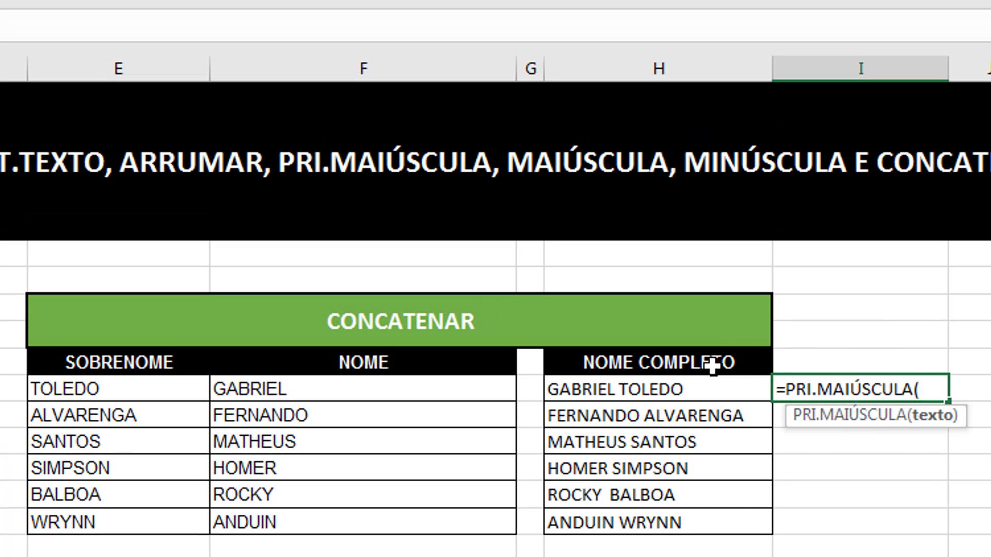
{"action": "left_click", "coordinate": [593, 389]}
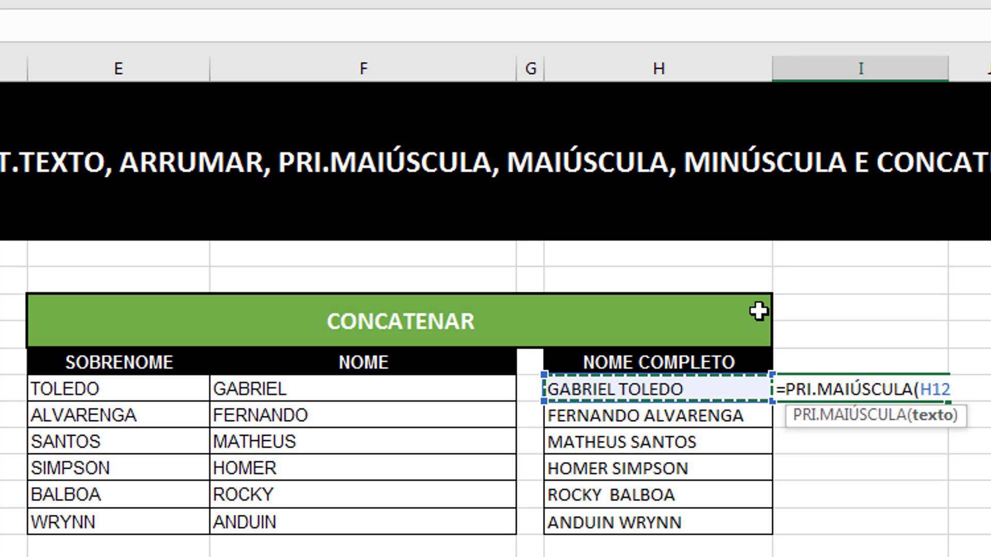
{"action": "type", "text": ")"}
{"action": "key", "text": "Return"}
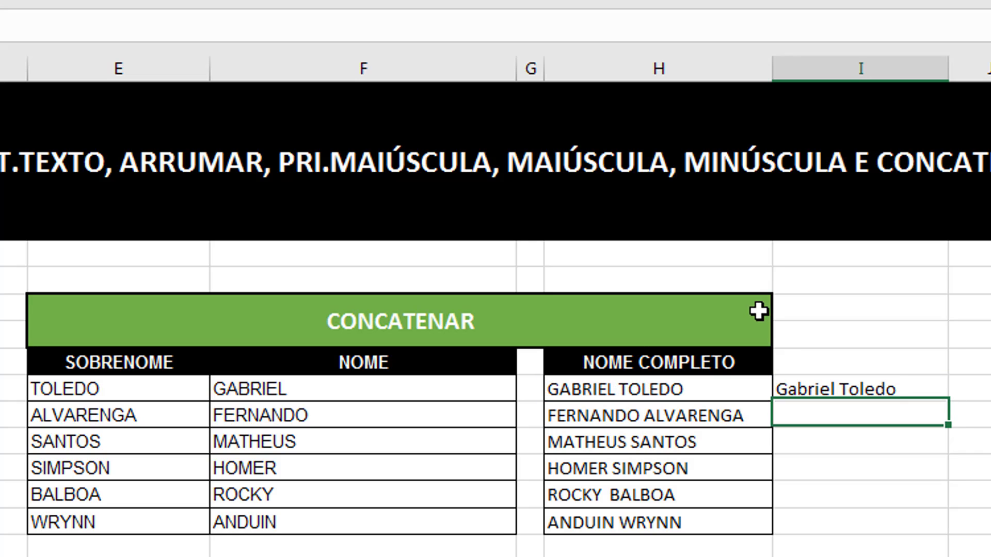
{"action": "left_click", "coordinate": [829, 388]}
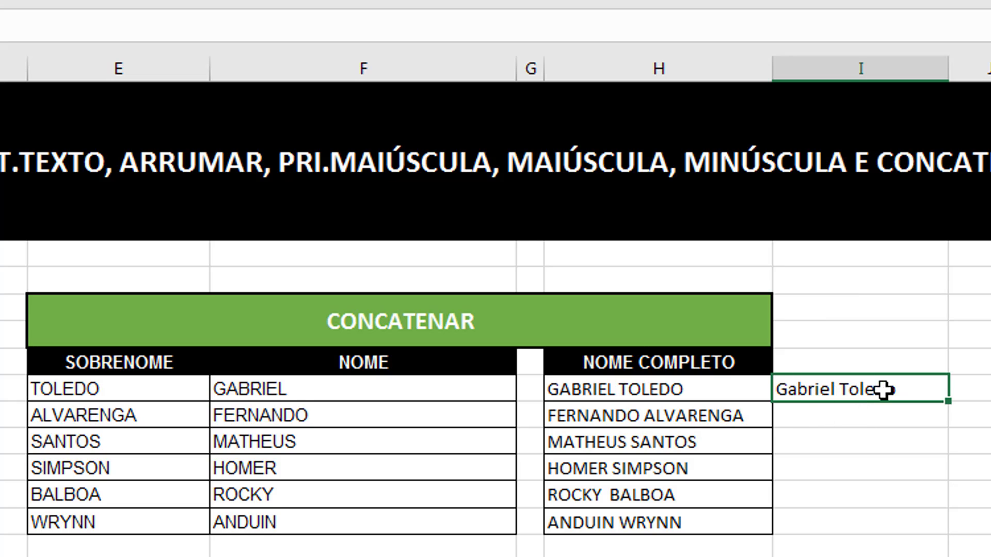
{"action": "left_click_drag", "start_coordinate": [949, 402], "coordinate": [957, 534]}
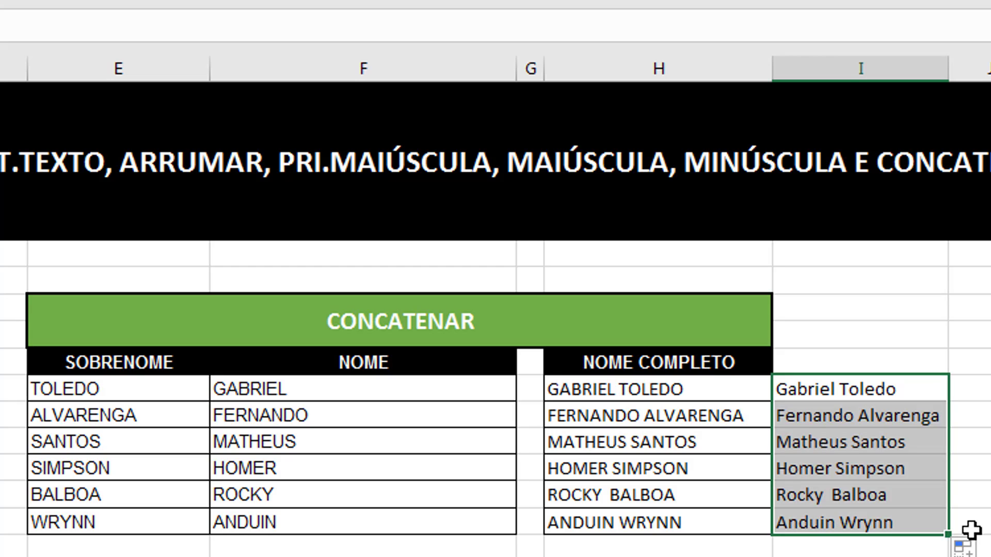
{"action": "key", "text": "Delete"}
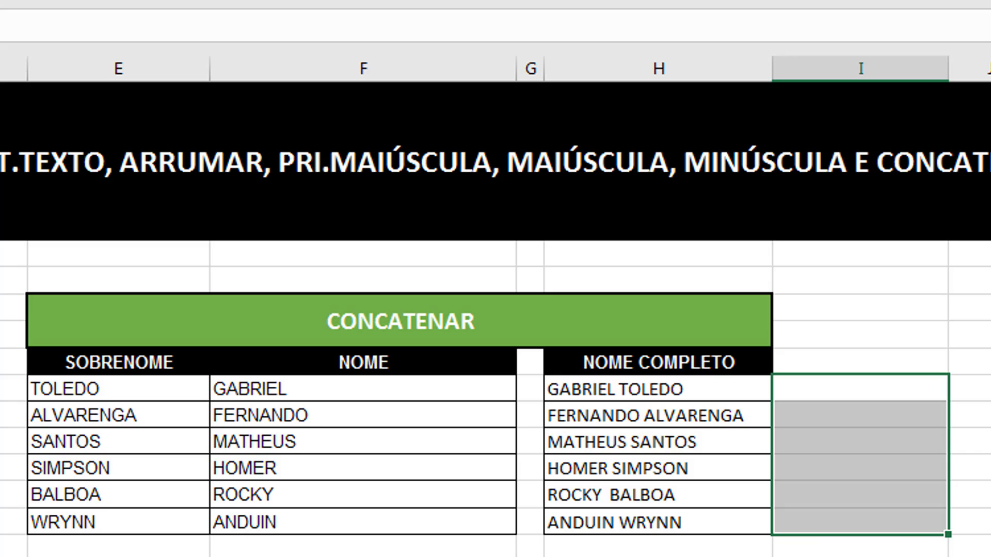
{"action": "left_click", "coordinate": [626, 475]}
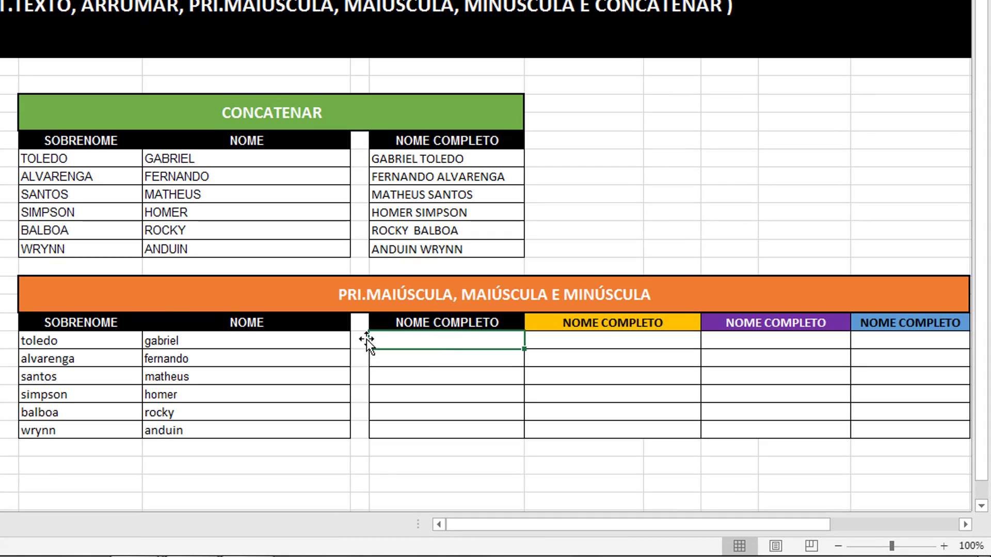
- Enter =F22&" "&E22 in H22 and fill it down to row 27
{"action": "left_click", "coordinate": [178, 338]}
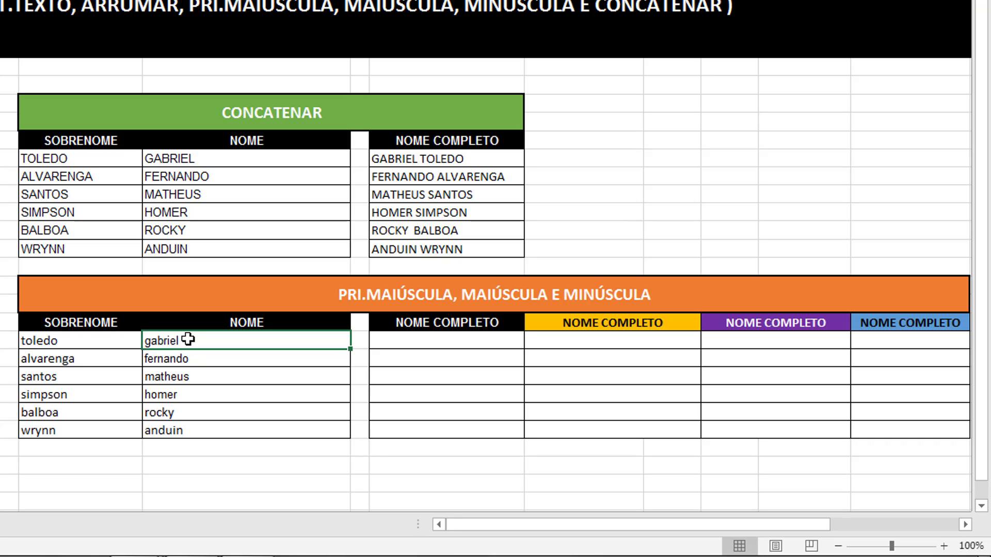
{"action": "key", "text": "Right"}
{"action": "key", "text": "Right"}
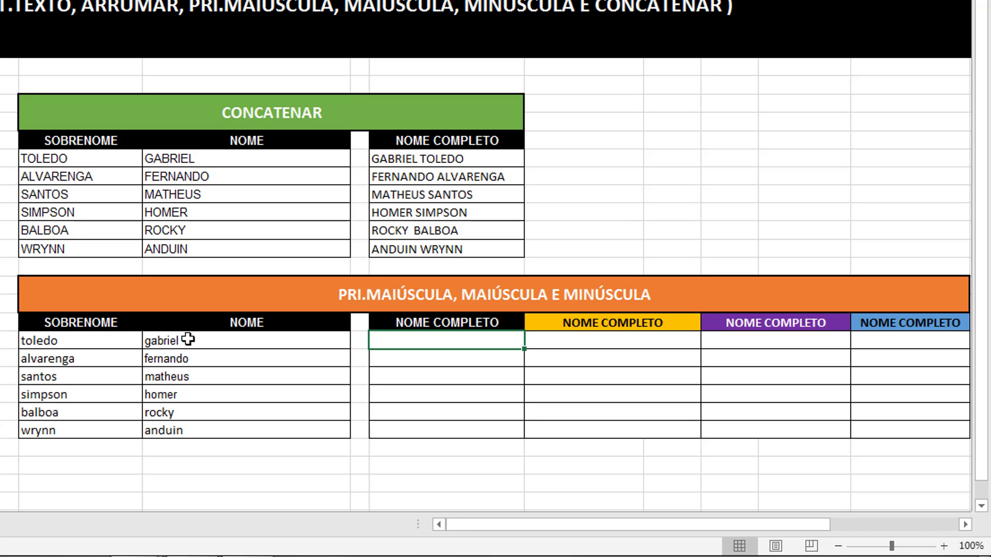
{"action": "type", "text": "="}
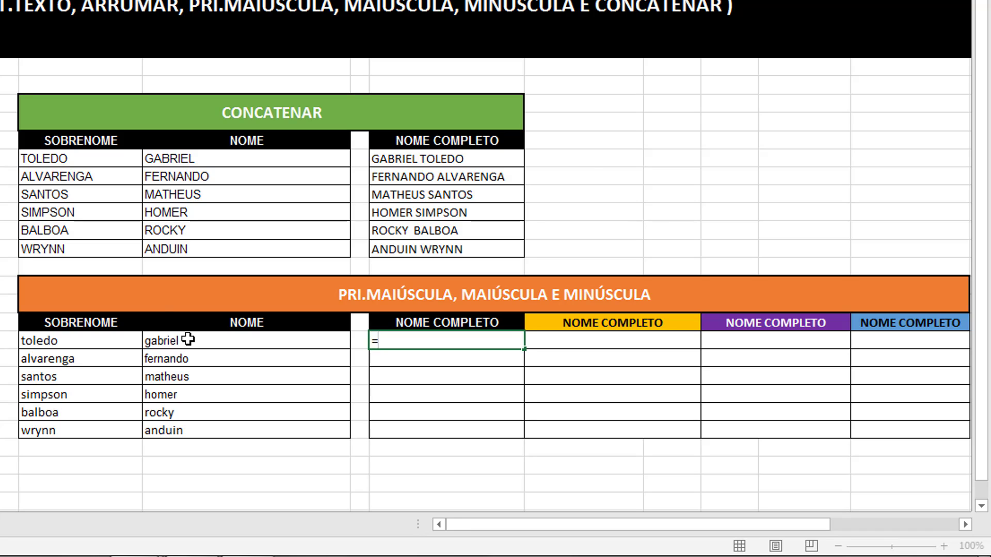
{"action": "left_click", "coordinate": [169, 338]}
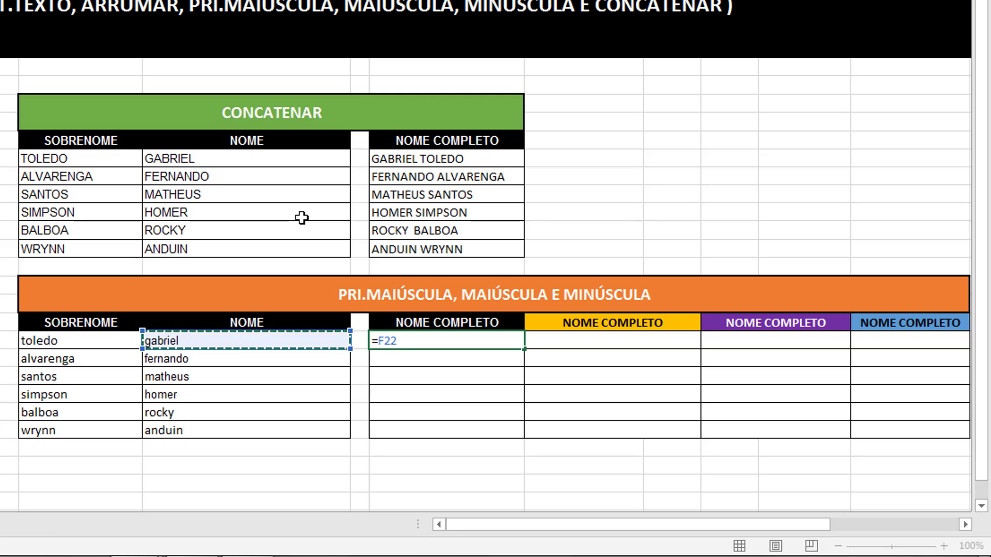
{"action": "type", "text": "&"}
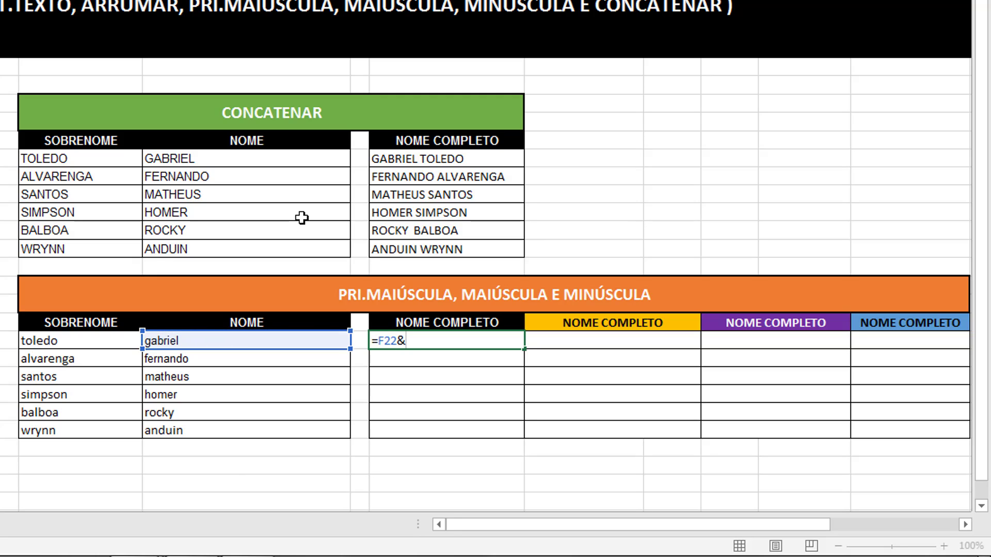
{"action": "type", "text": "\" \"&"}
{"action": "left_click", "coordinate": [67, 341]}
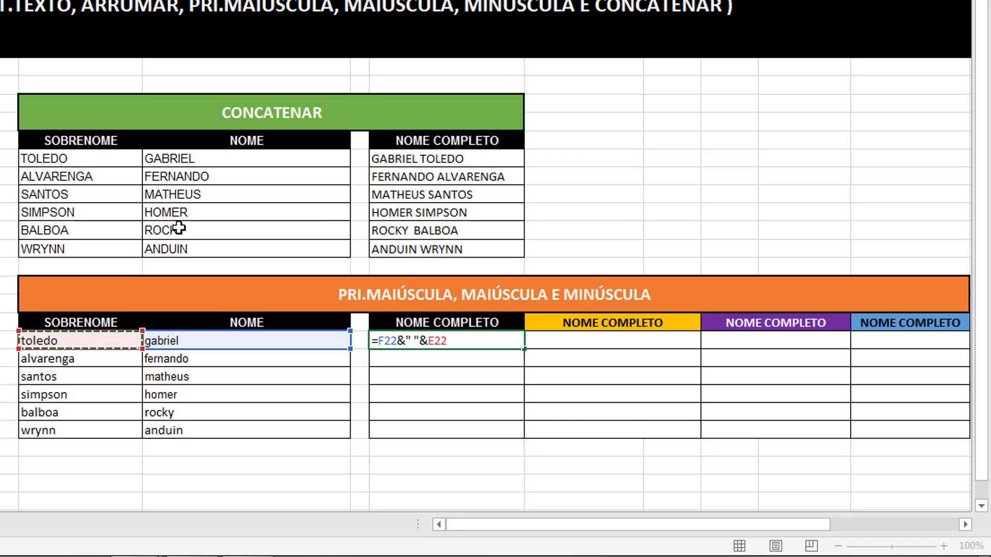
{"action": "key", "text": "Return"}
{"action": "left_click", "coordinate": [474, 336]}
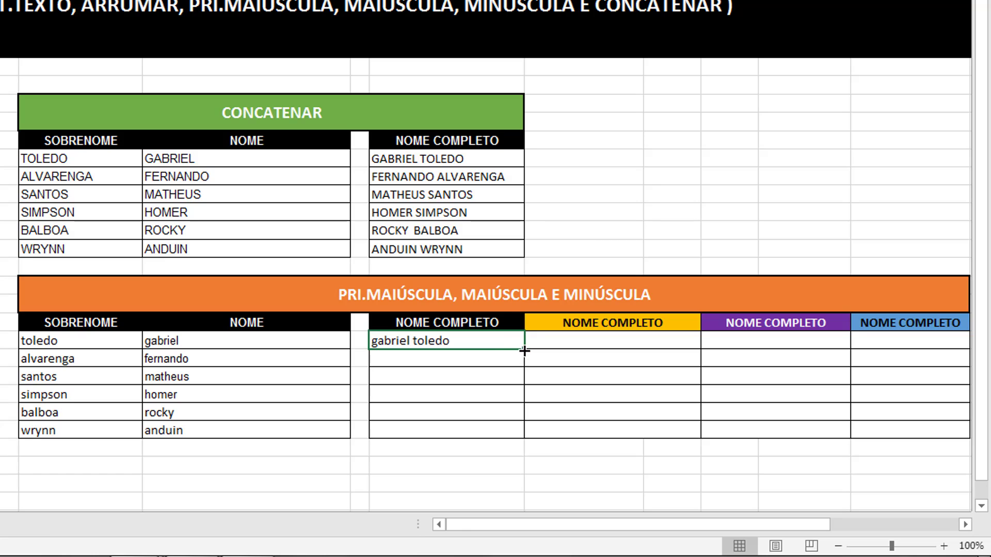
{"action": "double_click", "coordinate": [524, 351]}
{"action": "left_click", "coordinate": [564, 341]}
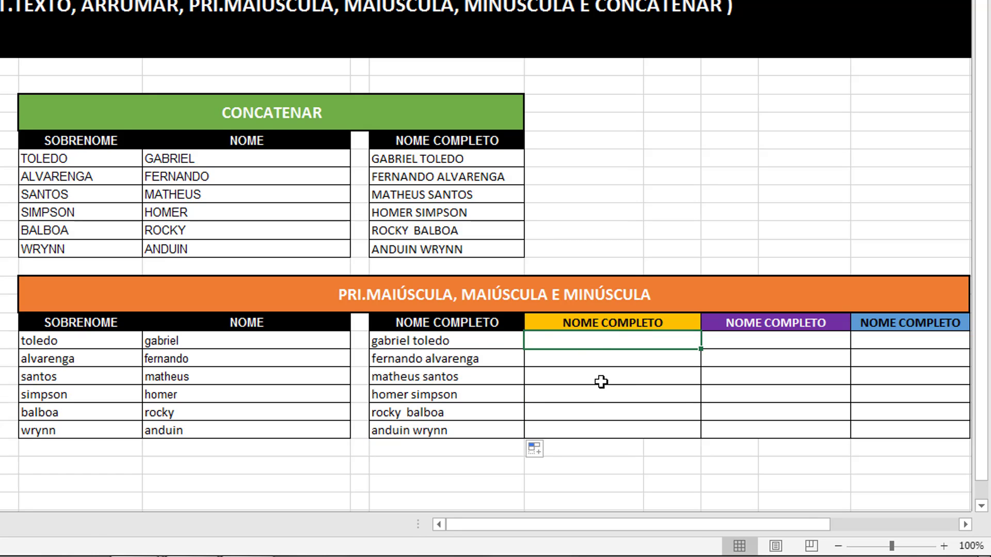
- Enter =PRI.MAIÚSCULA(H22) in I22 and fill it down to row 27
{"action": "type", "text": "=pri"}
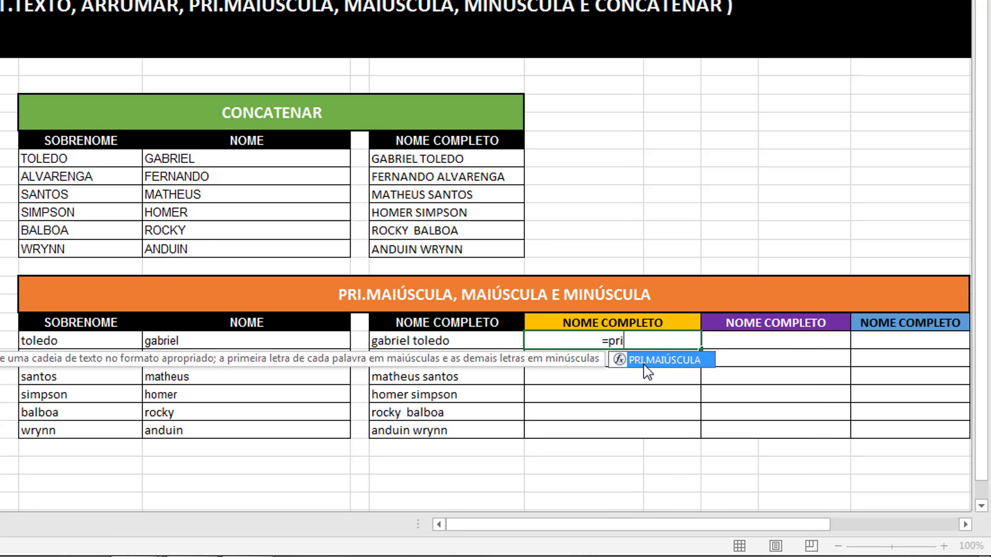
{"action": "double_click", "coordinate": [645, 362]}
{"action": "left_click", "coordinate": [470, 340]}
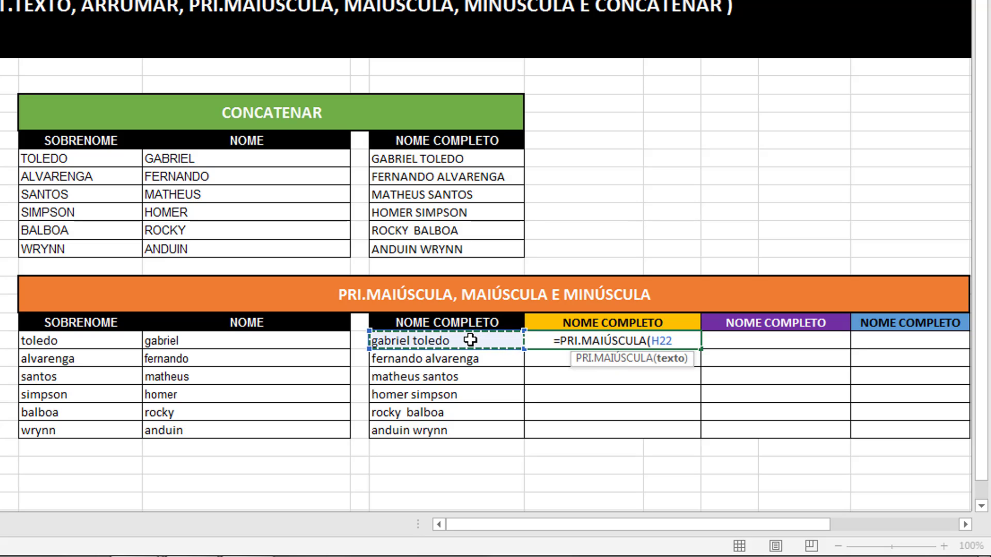
{"action": "type", "text": ")"}
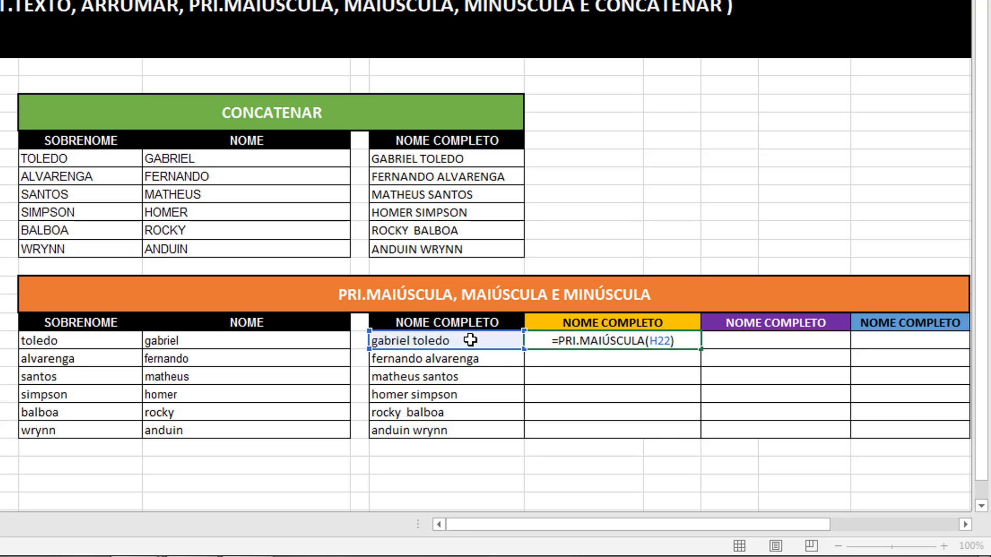
{"action": "key", "text": "Return"}
{"action": "left_click", "coordinate": [666, 344]}
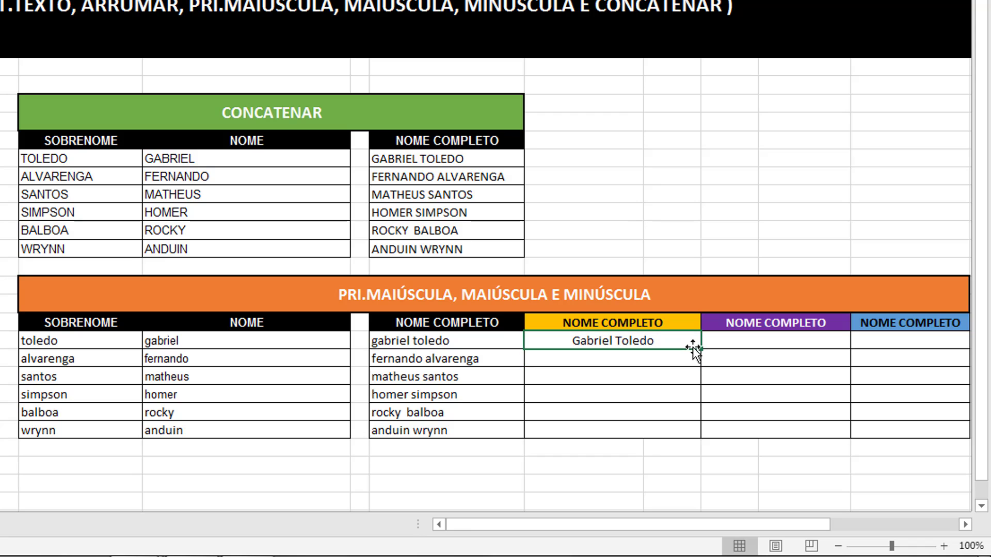
{"action": "double_click", "coordinate": [702, 350]}
- Copy the six proper-case names and paste them back as values with Colar Valores
{"action": "left_click", "coordinate": [657, 201]}
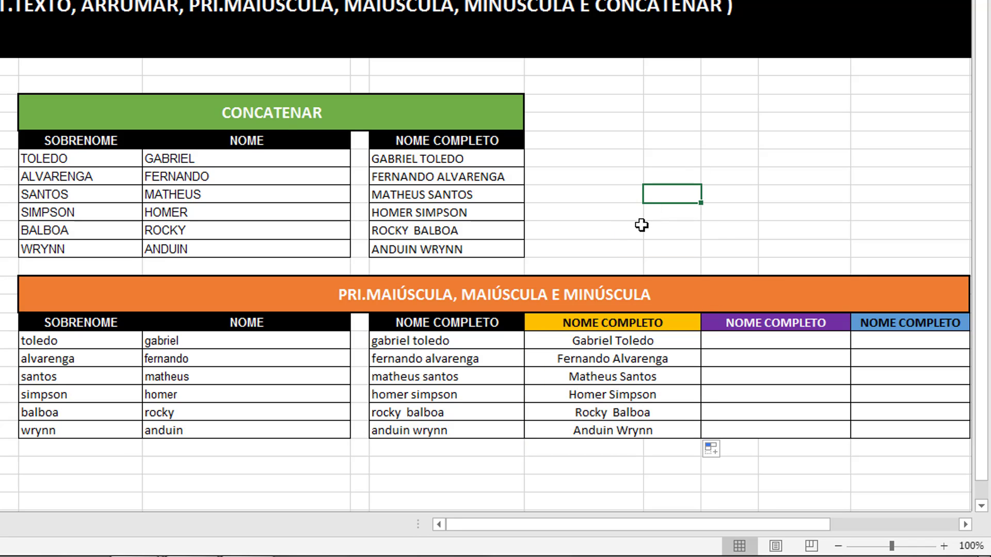
{"action": "left_click_drag", "start_coordinate": [580, 340], "coordinate": [604, 429]}
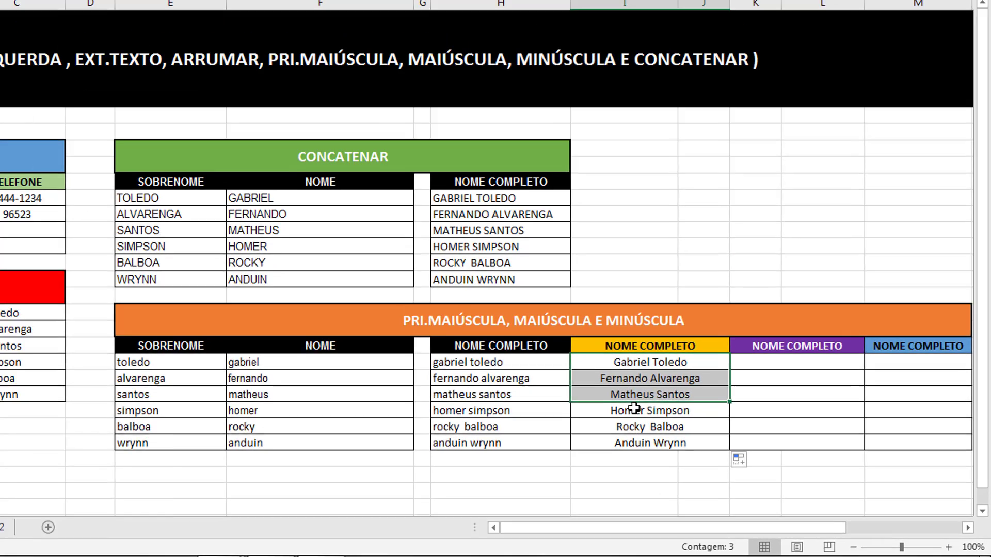
{"action": "left_click_drag", "start_coordinate": [721, 467], "coordinate": [722, 470]}
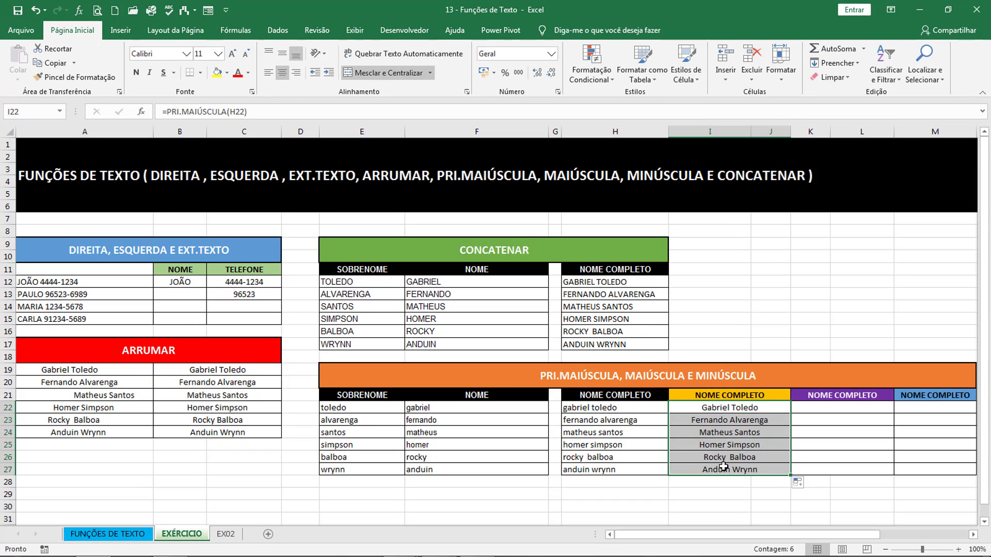
{"action": "key", "text": "ctrl+c"}
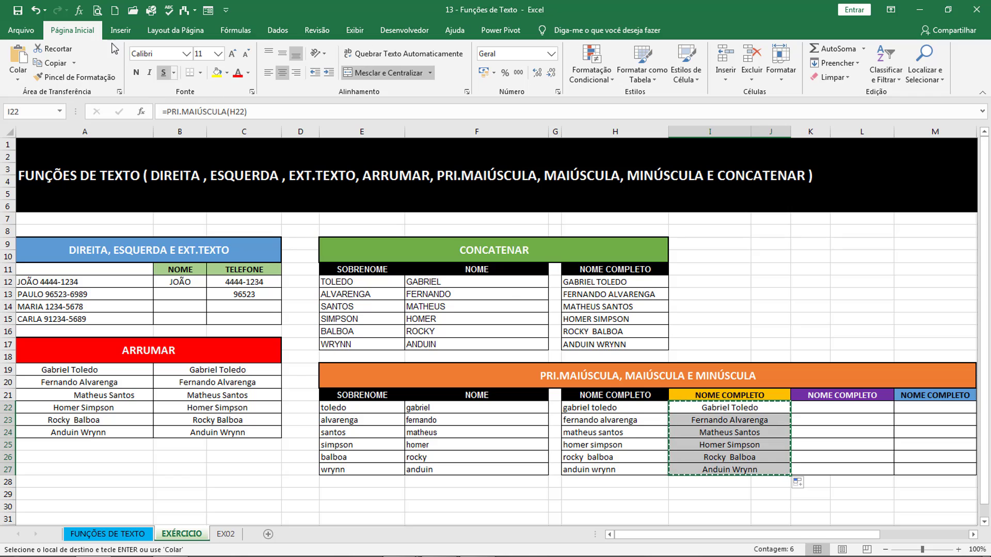
{"action": "left_click", "coordinate": [17, 79]}
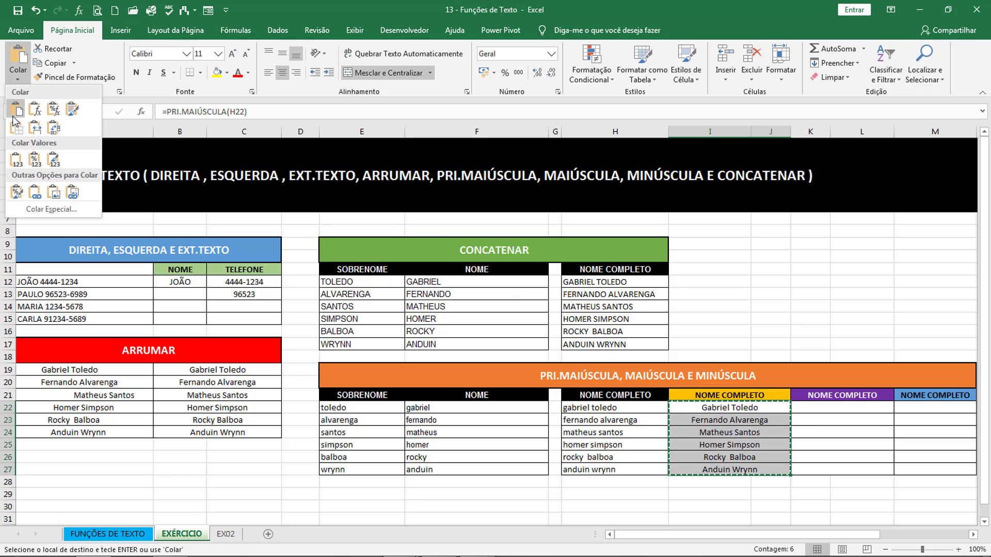
{"action": "left_click", "coordinate": [17, 160]}
{"action": "left_click", "coordinate": [730, 433]}
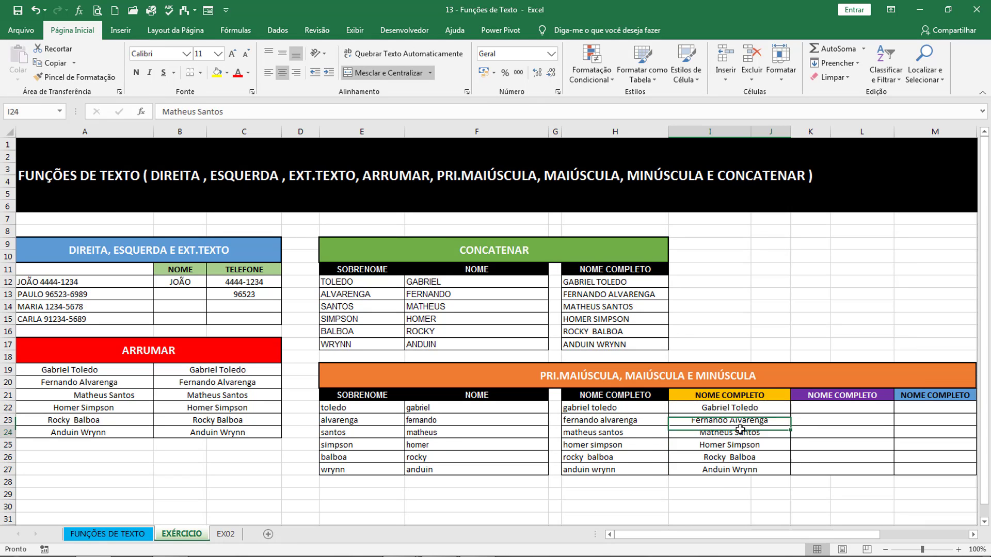
{"action": "double_click", "coordinate": [742, 447]}
{"action": "left_click", "coordinate": [745, 468]}
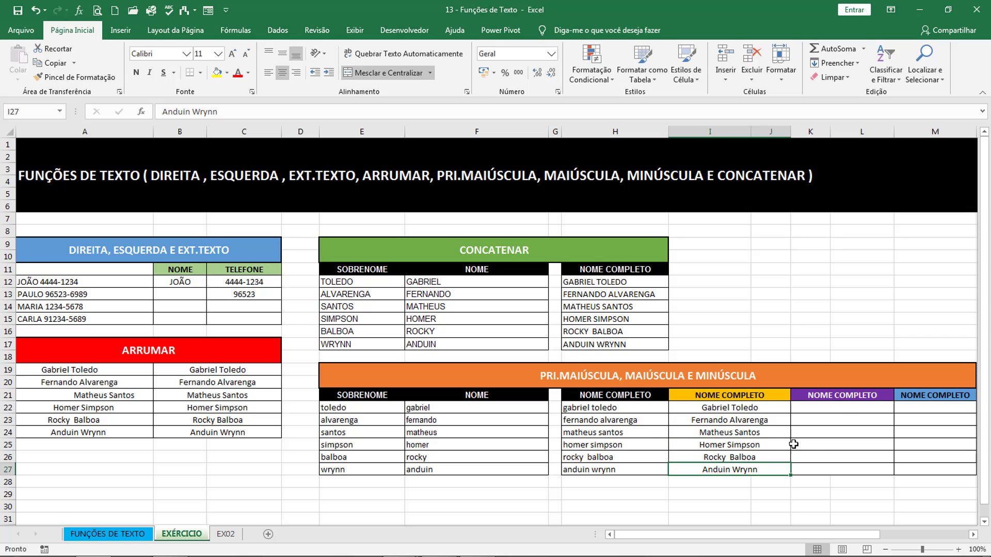
- Inspect the lowercase full-name formulas, then return to the first purple full-name cell
{"action": "left_click", "coordinate": [841, 409]}
{"action": "left_click", "coordinate": [655, 415]}
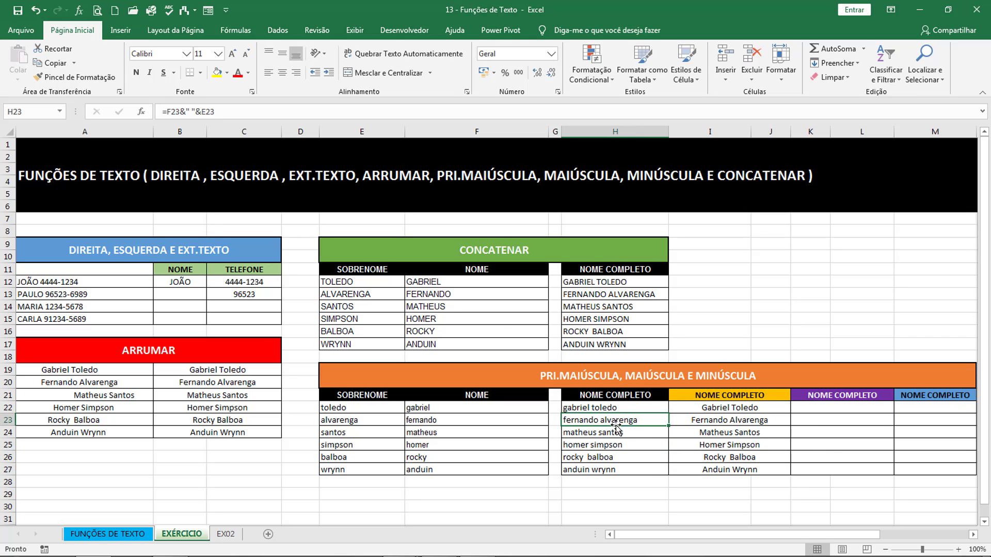
{"action": "left_click", "coordinate": [605, 445]}
{"action": "left_click", "coordinate": [590, 492]}
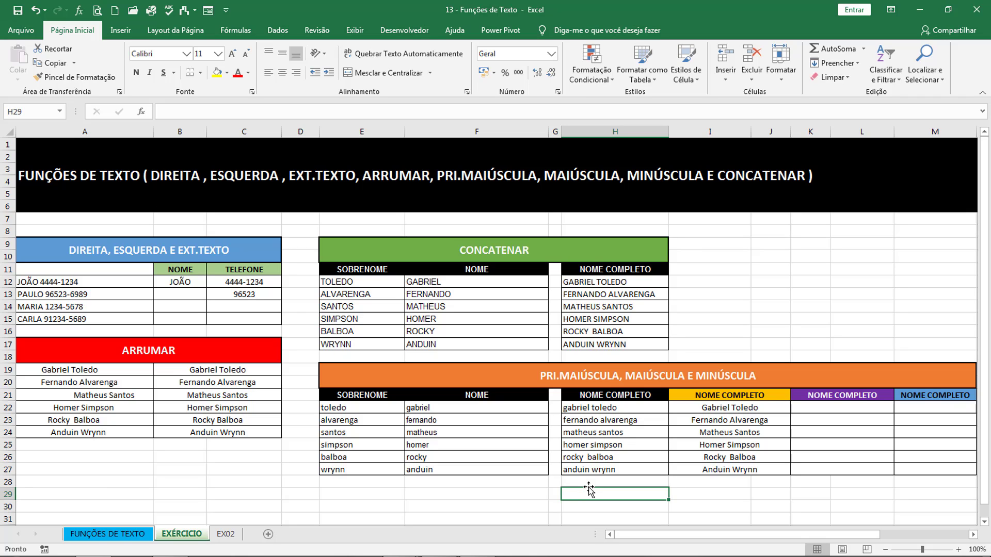
{"action": "key", "text": "Up"}
{"action": "key", "text": "Up"}
{"action": "key", "text": "Up"}
{"action": "key", "text": "Up"}
{"action": "key", "text": "Up"}
{"action": "key", "text": "Up"}
{"action": "key", "text": "Up"}
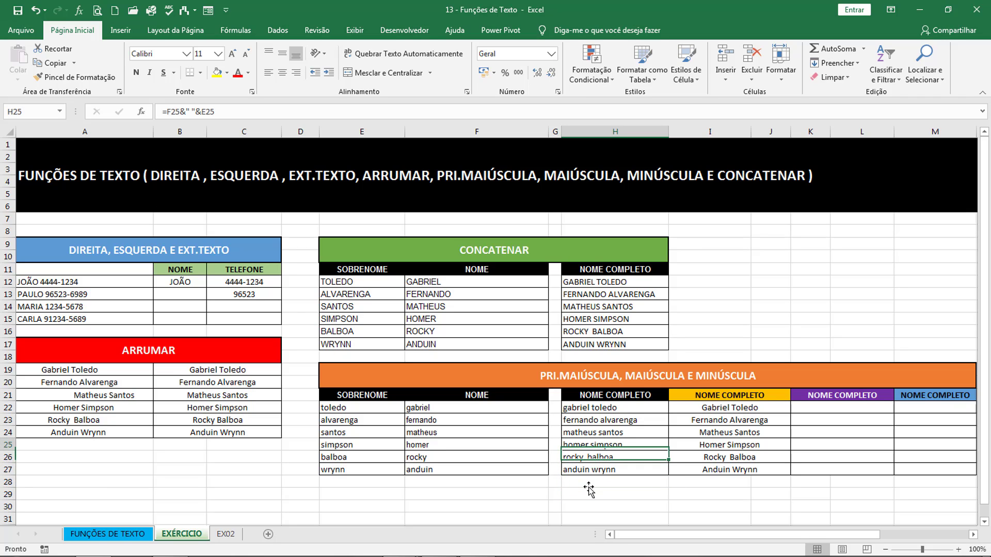
{"action": "key", "text": "Right"}
{"action": "key", "text": "Right"}
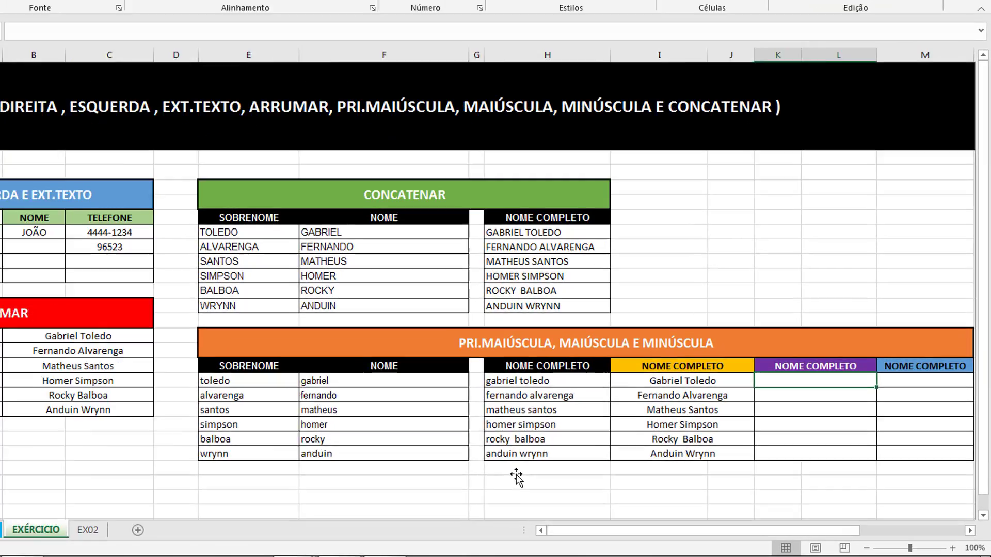
- Enter =PRI.MAIÚSCULA(F22&" "&E22) in the first purple NOME COMPLETO cell
{"action": "type", "text": "=pri"}
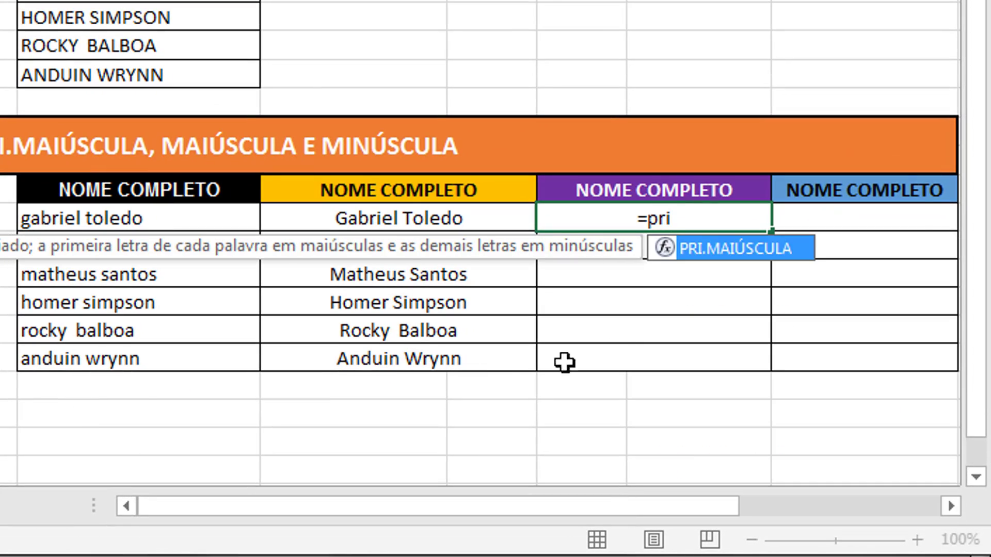
{"action": "double_click", "coordinate": [705, 246]}
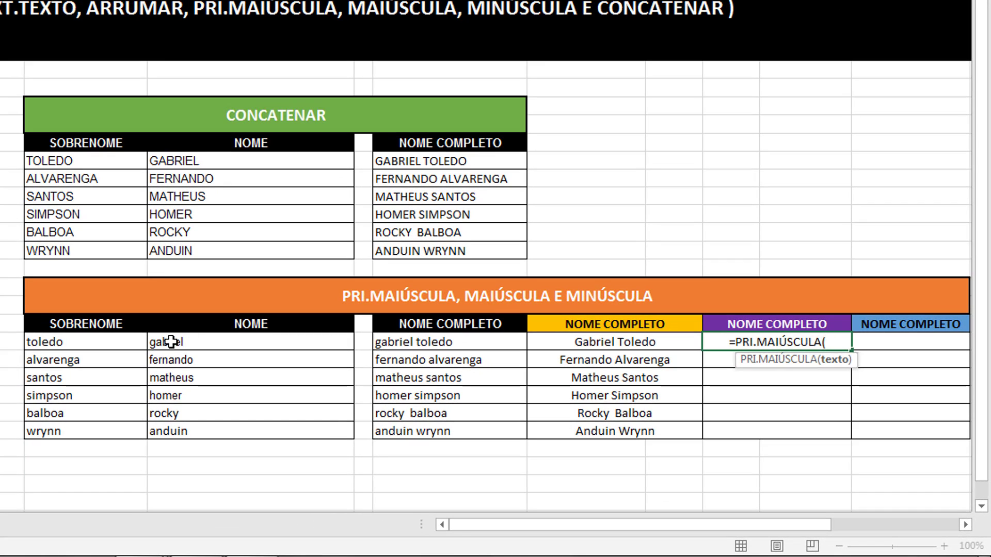
{"action": "left_click", "coordinate": [171, 341]}
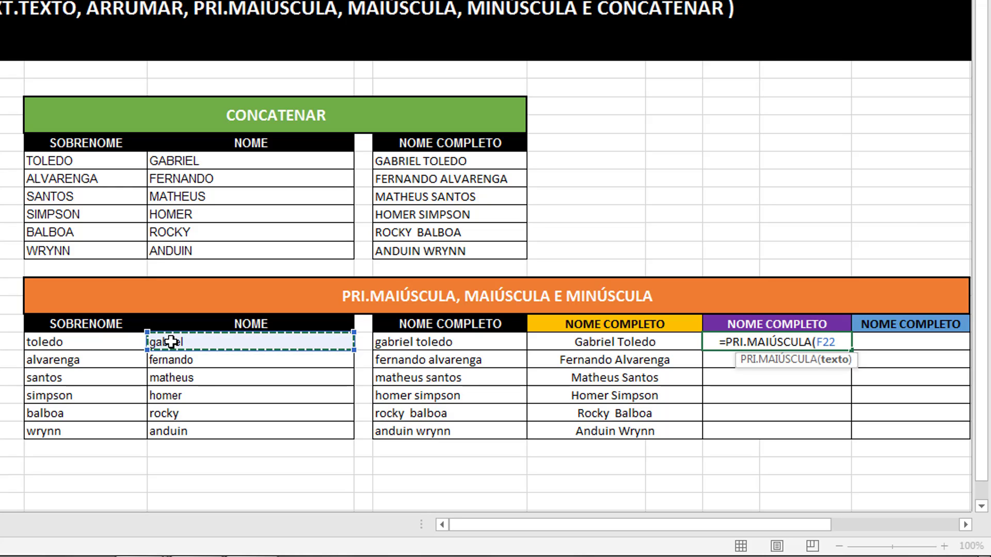
{"action": "type", "text": "&"}
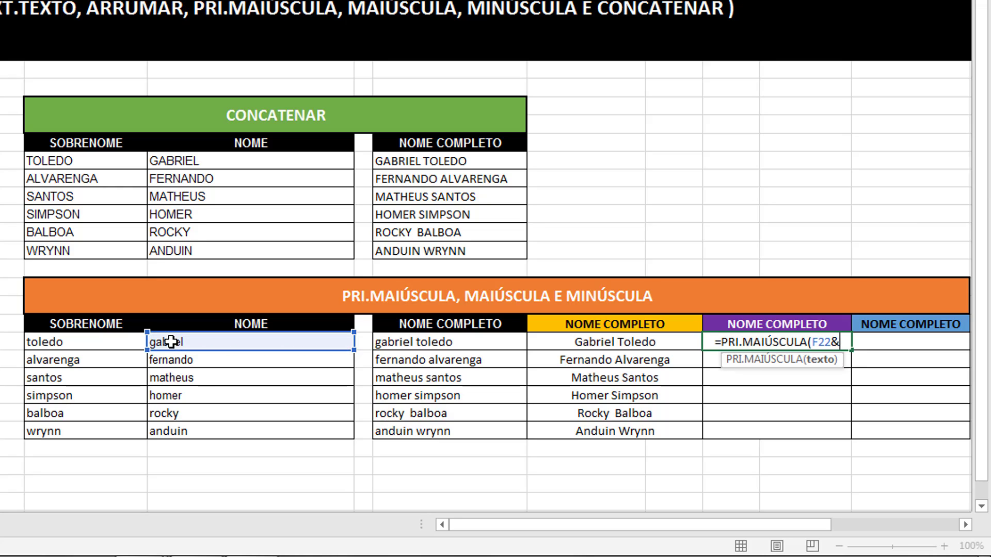
{"action": "type", "text": "\""}
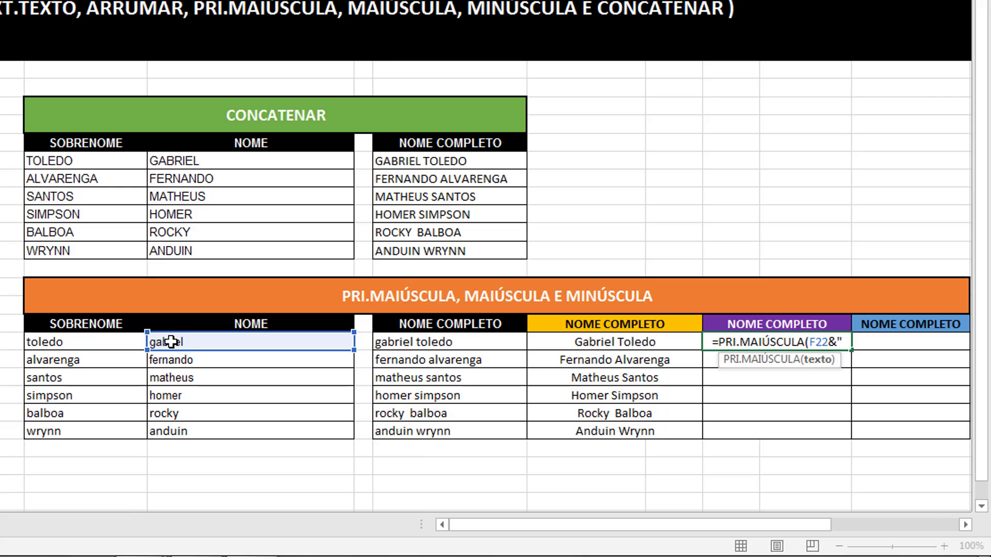
{"action": "type", "text": " \""}
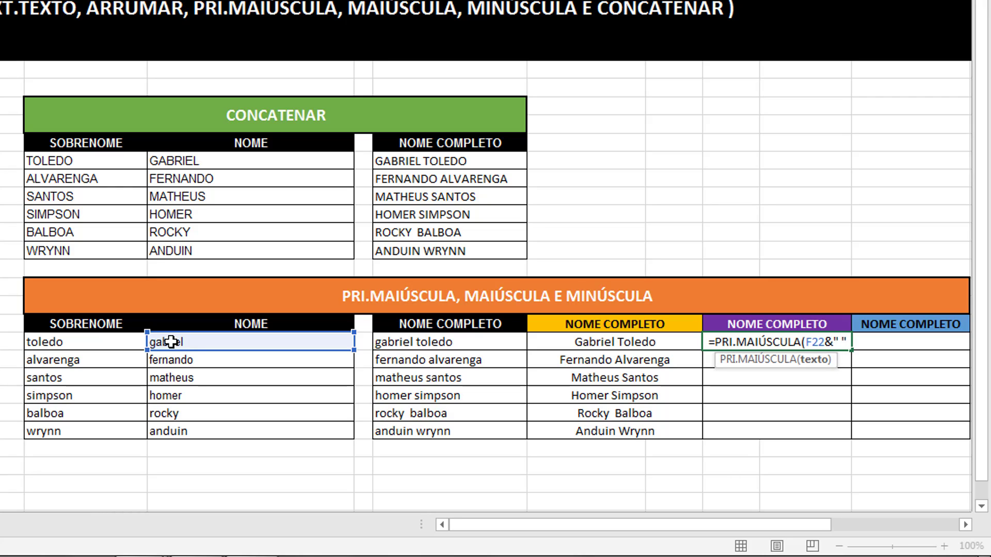
{"action": "type", "text": "&"}
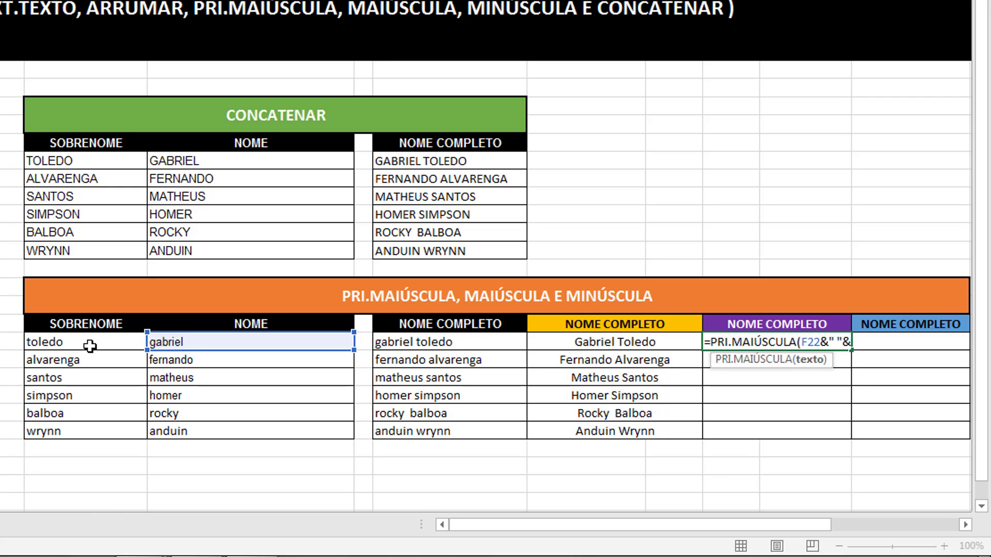
{"action": "left_click", "coordinate": [90, 346]}
{"action": "type", "text": ")"}
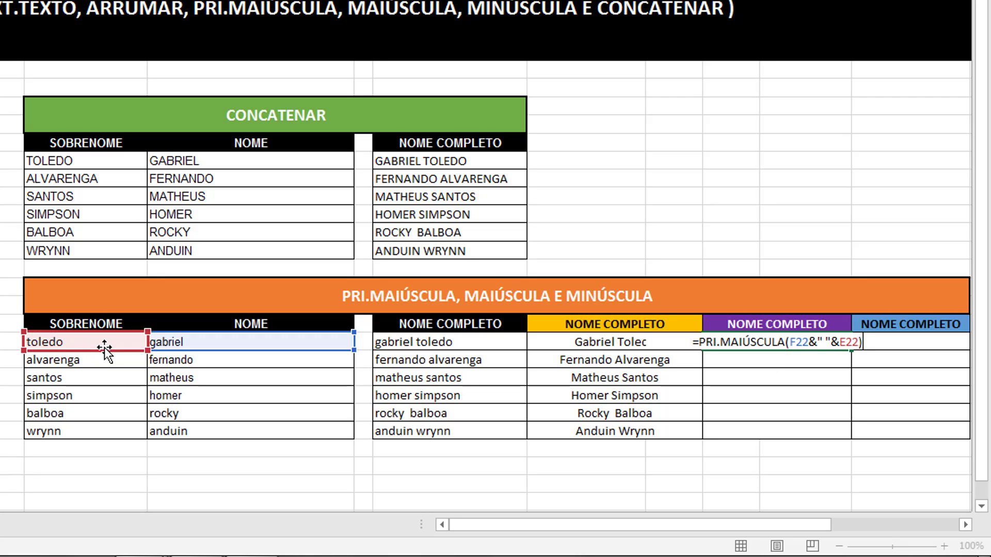
{"action": "key", "text": "Return"}
- Fill the proper-case formula down all six purple rows and clear the yellow column
{"action": "left_click", "coordinate": [800, 343]}
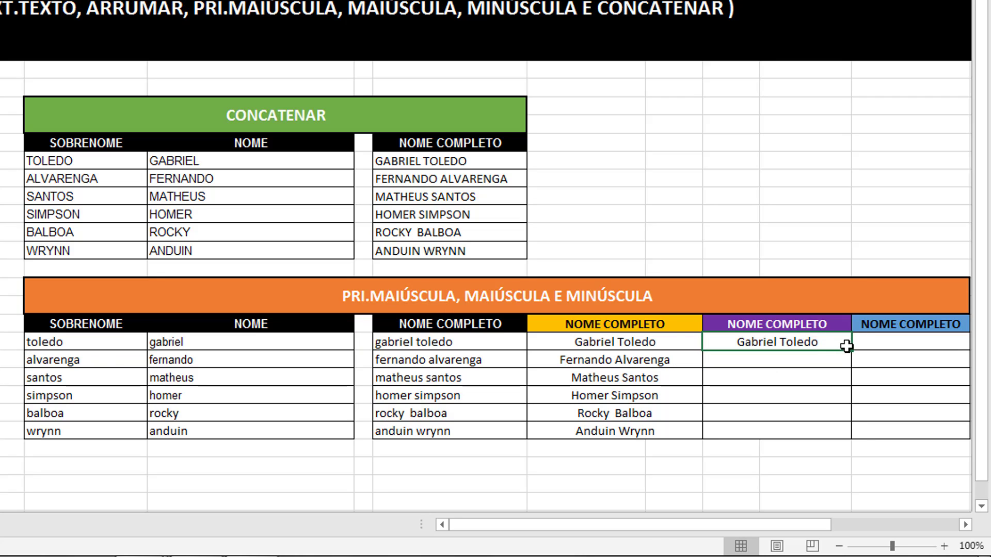
{"action": "double_click", "coordinate": [851, 351]}
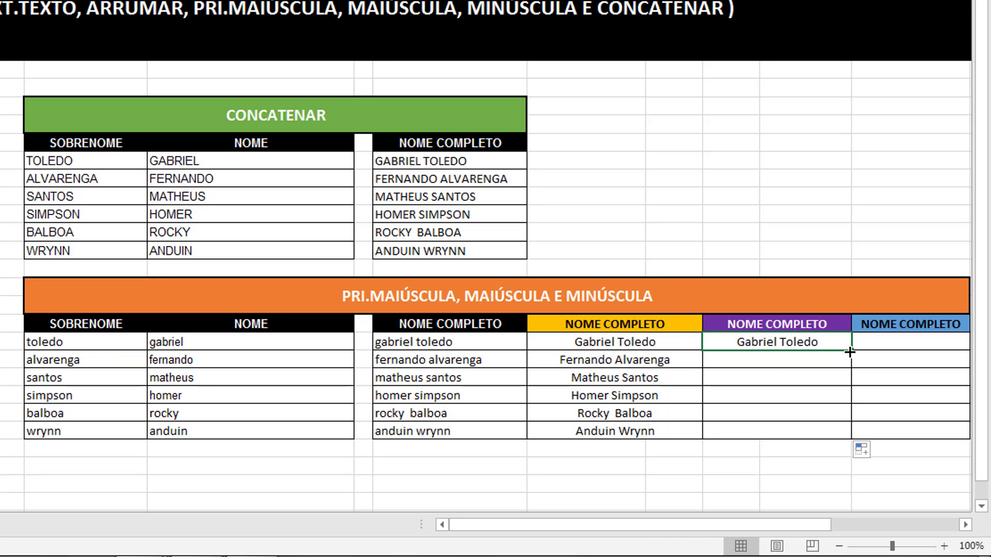
{"action": "left_click", "coordinate": [608, 343]}
{"action": "left_click", "coordinate": [498, 348]}
{"action": "left_click_drag", "start_coordinate": [589, 343], "coordinate": [625, 432]}
{"action": "key", "text": "Delete"}
{"action": "left_click", "coordinate": [599, 343]}
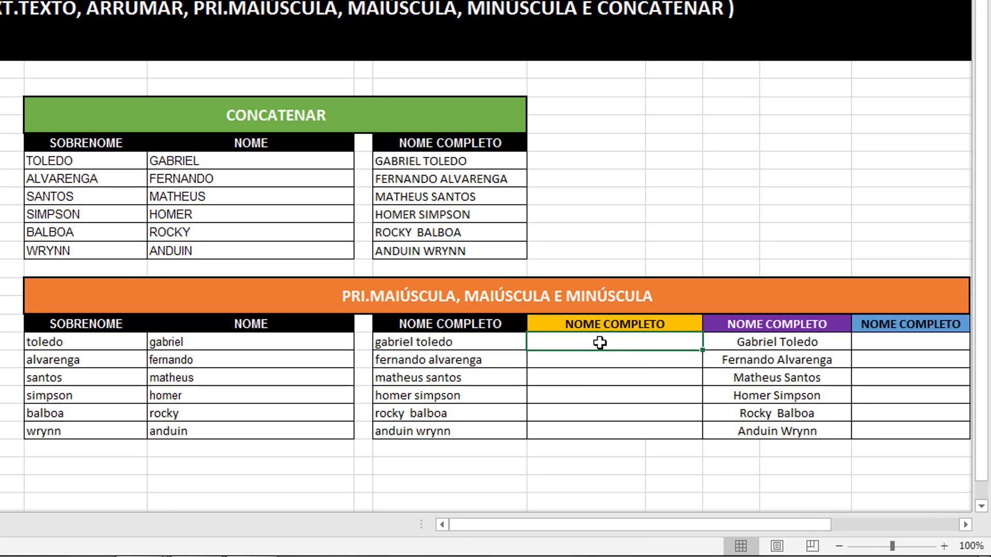
- Cancel the unfinished +PRI.MAIÚSCULA entry and restore the yellow column's proper-case names
{"action": "type", "text": "+pri"}
{"action": "double_click", "coordinate": [658, 362]}
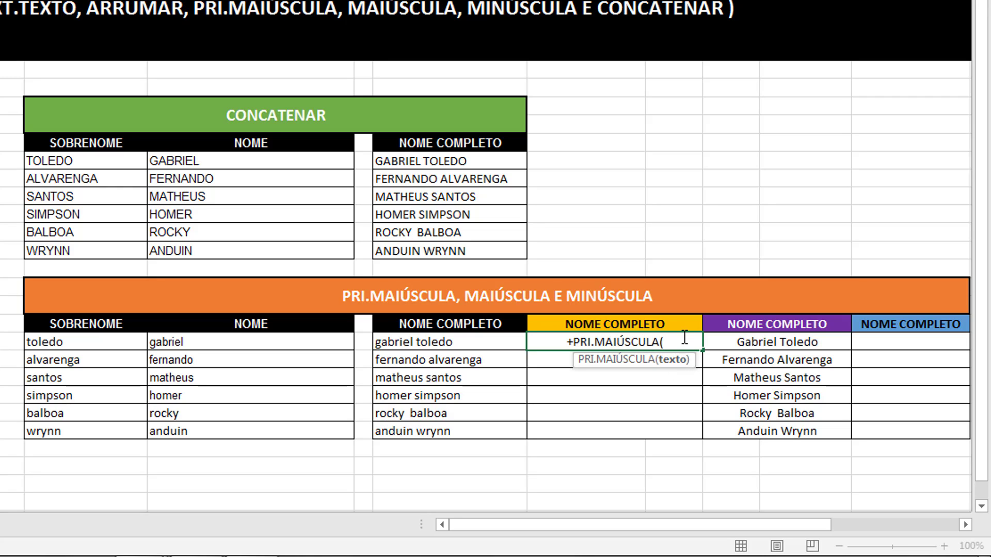
{"action": "key", "text": "Escape"}
{"action": "key", "text": "ctrl+v"}
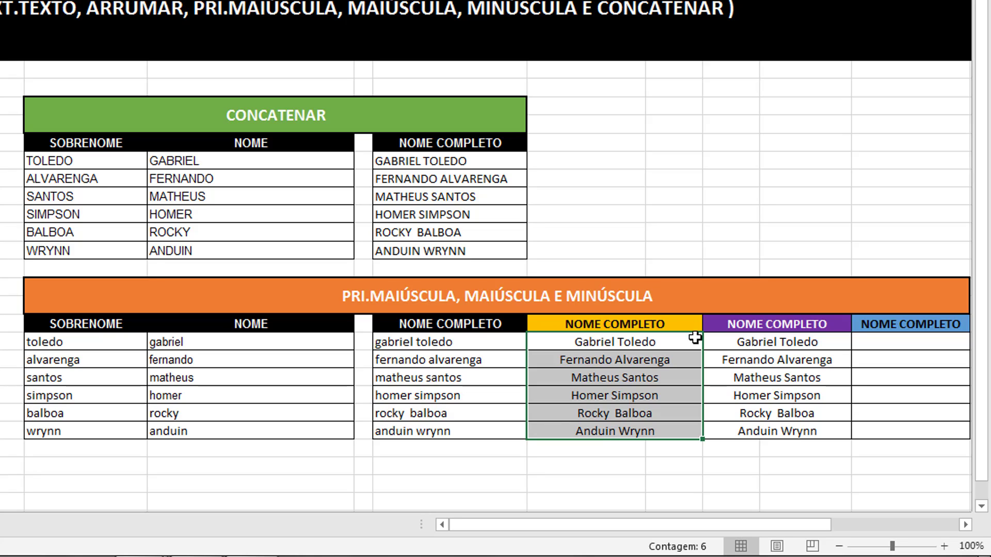
- Delete the six names from the purple NOME COMPLETO column
{"action": "left_click_drag", "start_coordinate": [746, 343], "coordinate": [760, 431]}
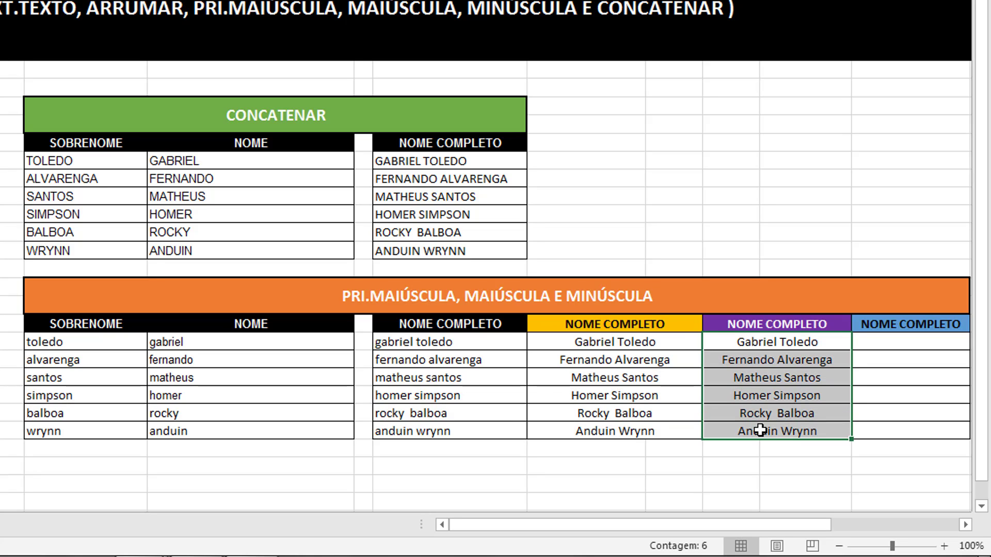
{"action": "key", "text": "Delete"}
{"action": "left_click", "coordinate": [751, 343]}
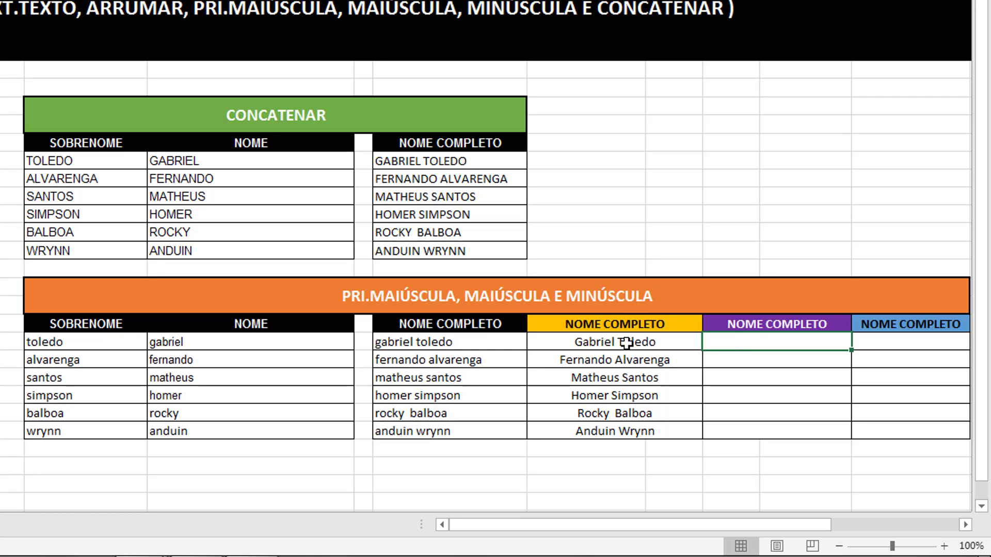
{"action": "left_click_drag", "start_coordinate": [626, 343], "coordinate": [643, 420]}
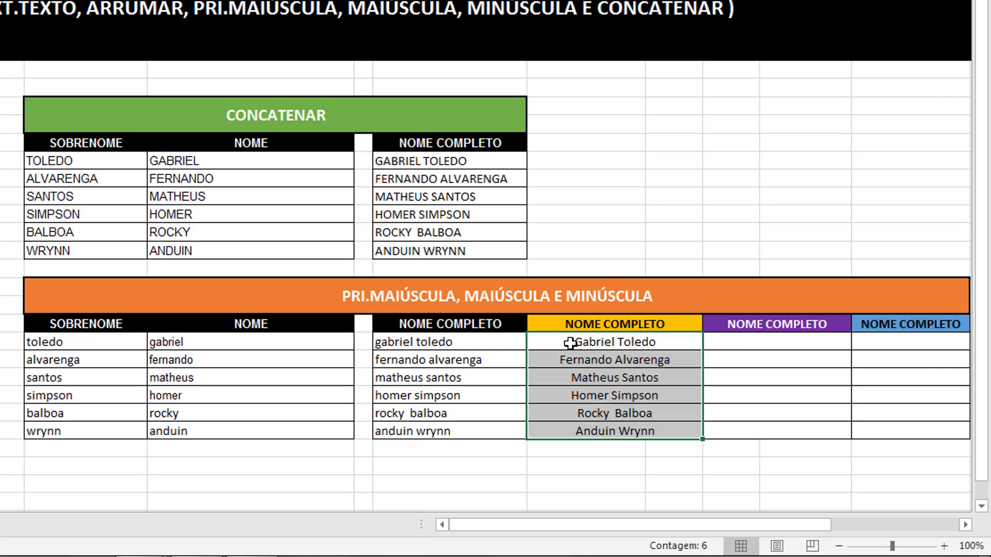
{"action": "left_click", "coordinate": [751, 342]}
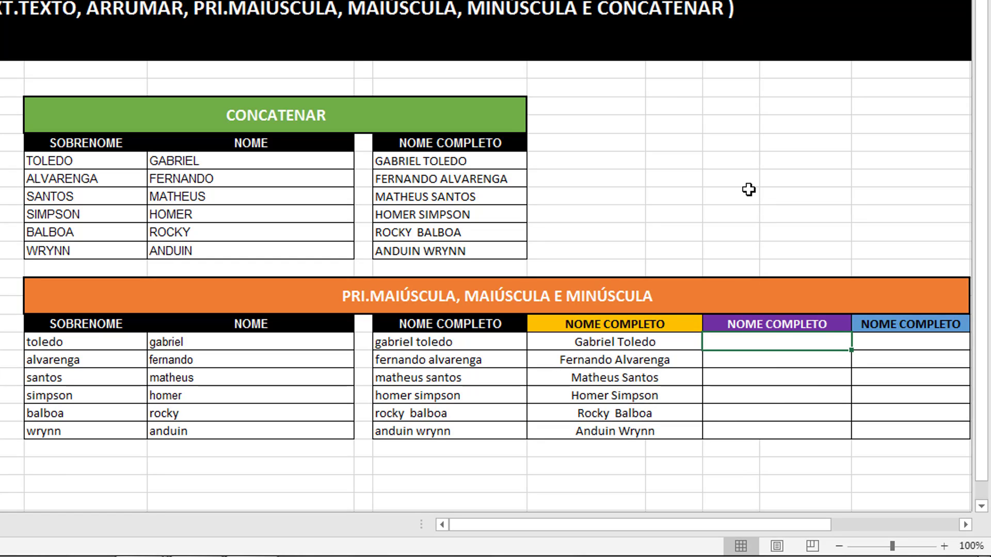
- Enter =MINÚSCULA(I22) in the first purple cell and fill it down all six rows
{"action": "type", "text": "=mí"}
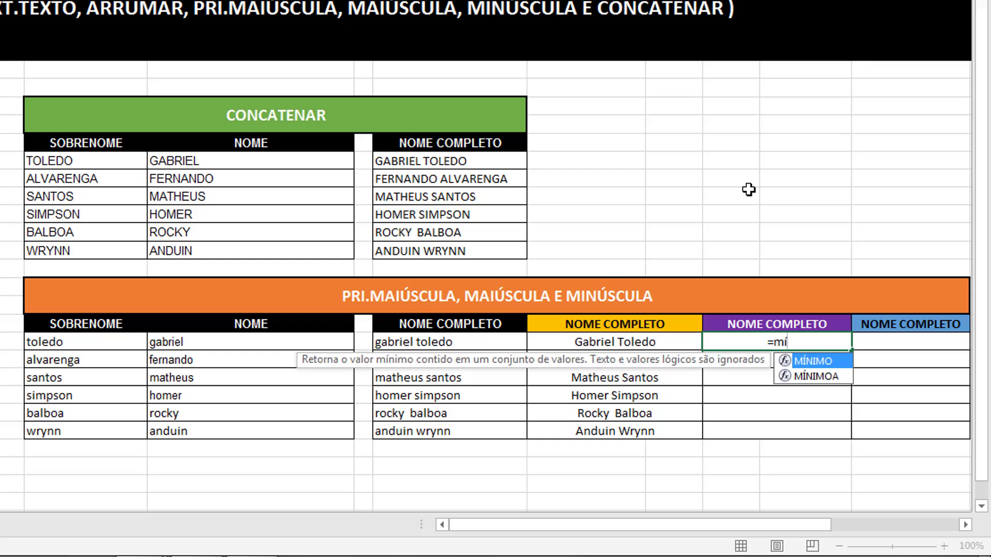
{"action": "key", "text": "BackSpace"}
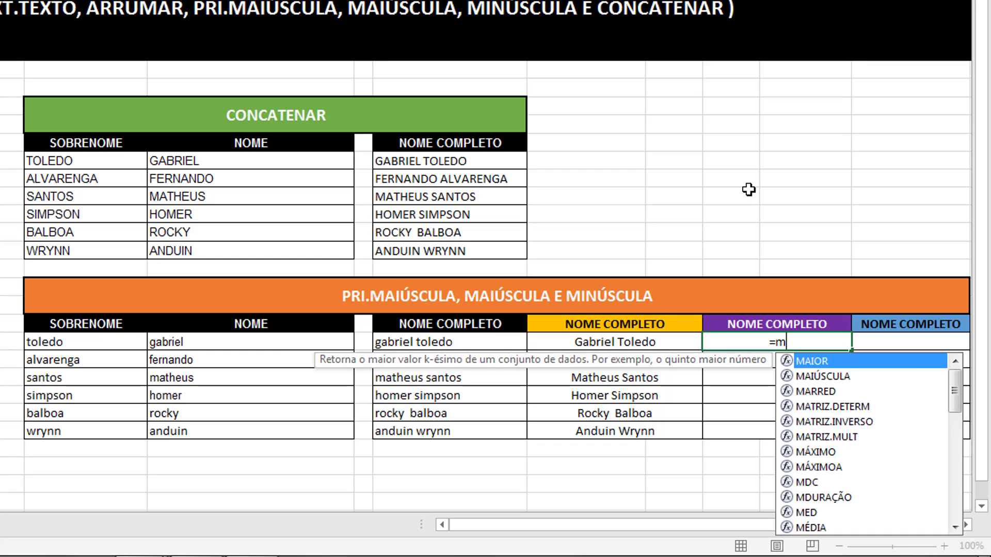
{"action": "type", "text": "in"}
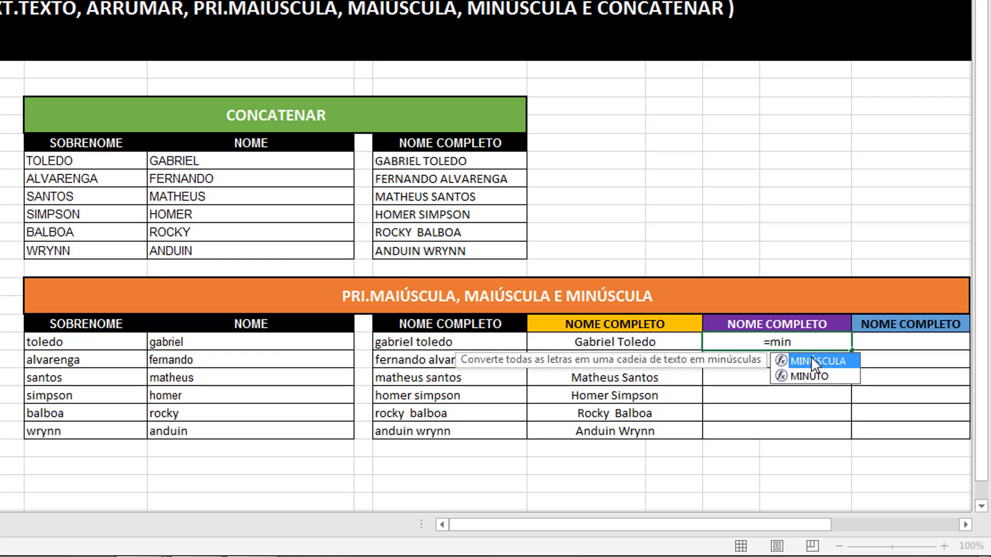
{"action": "double_click", "coordinate": [810, 360]}
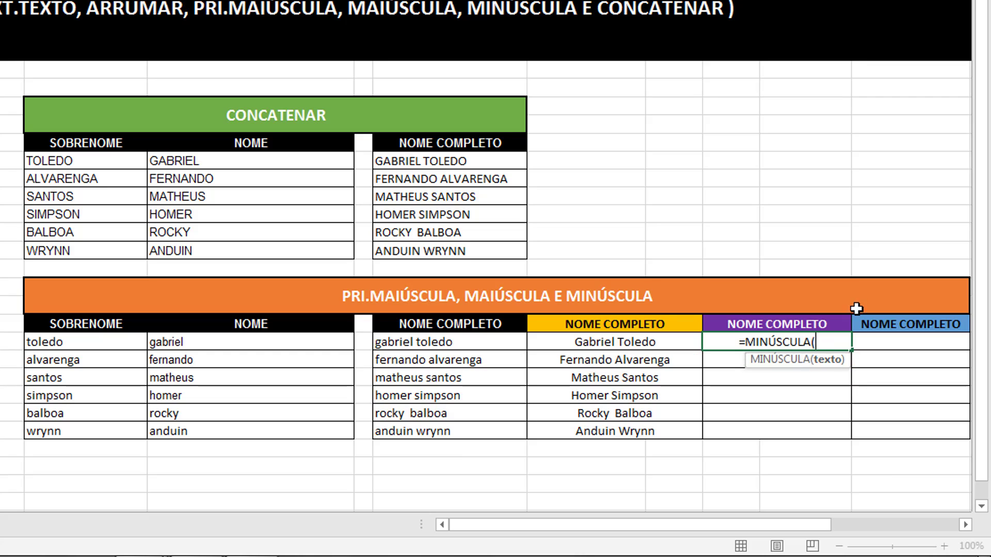
{"action": "left_click", "coordinate": [665, 342]}
{"action": "type", "text": ")"}
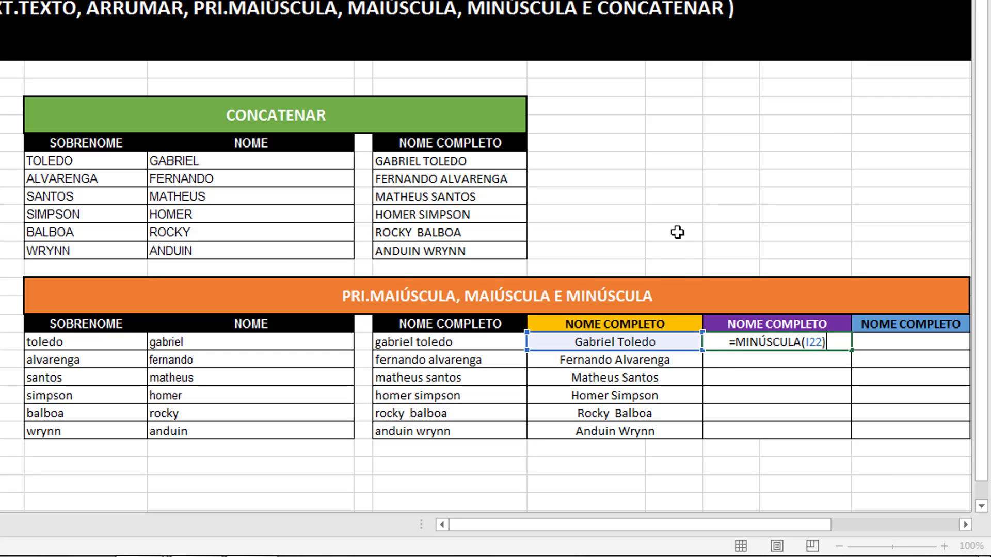
{"action": "key", "text": "Return"}
{"action": "left_click", "coordinate": [820, 346]}
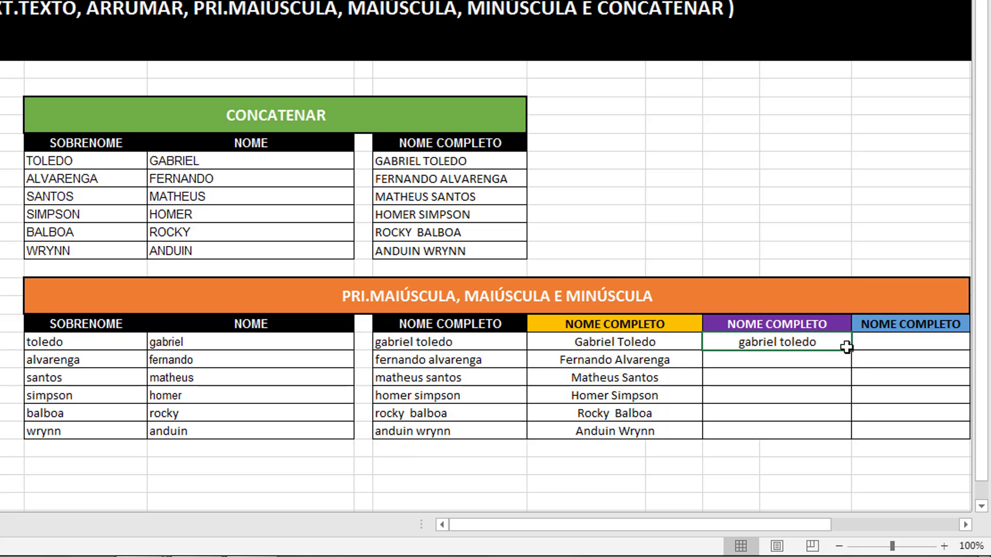
{"action": "double_click", "coordinate": [851, 351]}
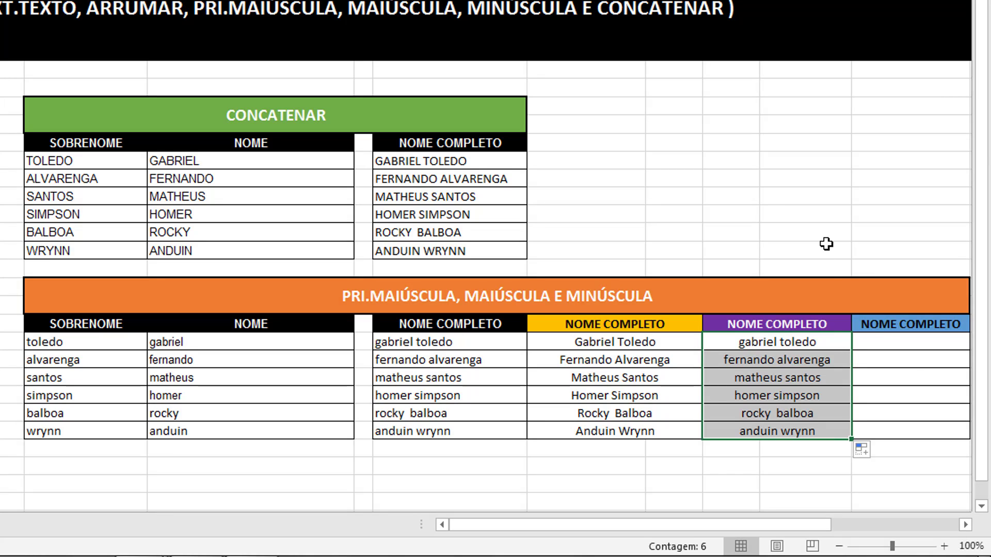
{"action": "left_click", "coordinate": [883, 343]}
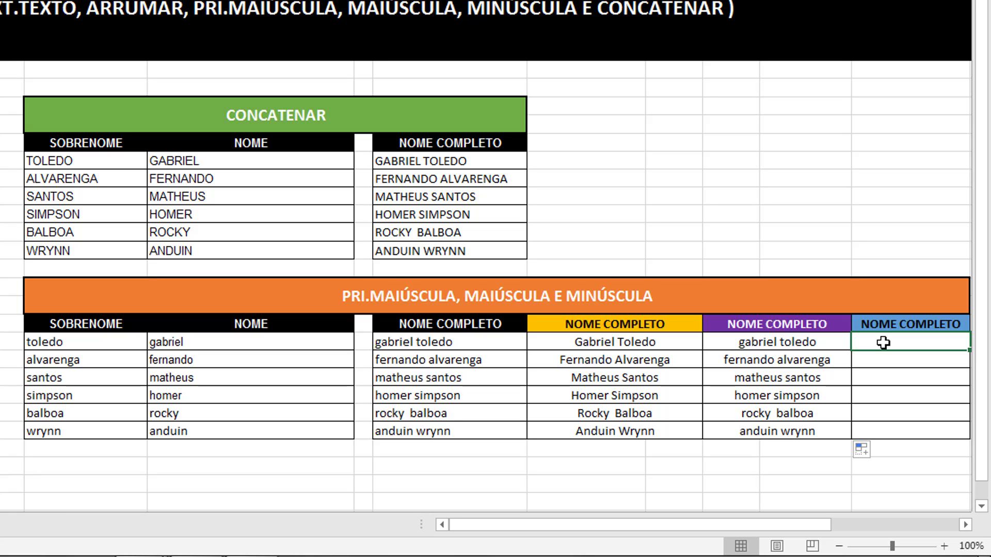
- Enter =MAIÚSCULA(K22) in L22 and fill it down all six rows
{"action": "type", "text": "=ma"}
{"action": "left_click", "coordinate": [916, 378]}
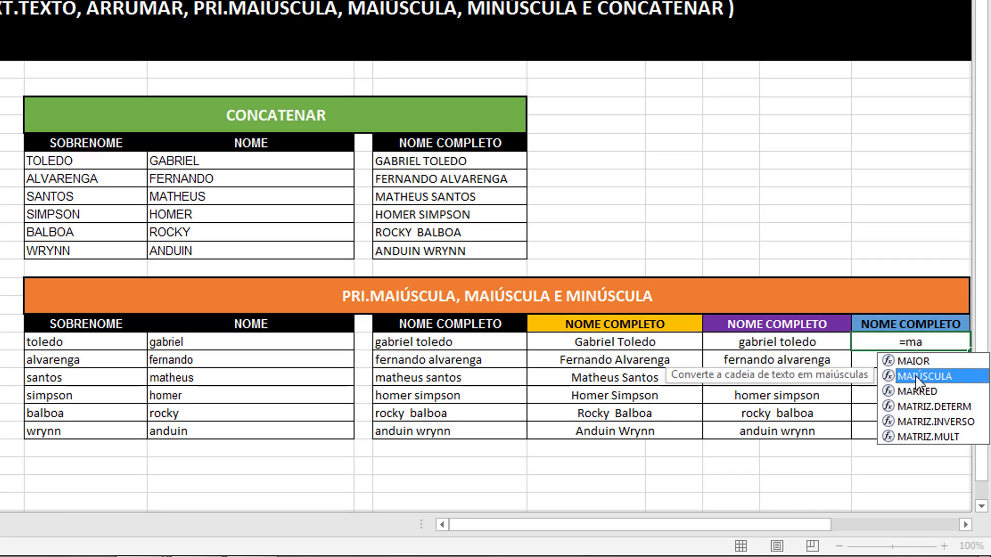
{"action": "double_click", "coordinate": [917, 379]}
{"action": "type", "text": "M"}
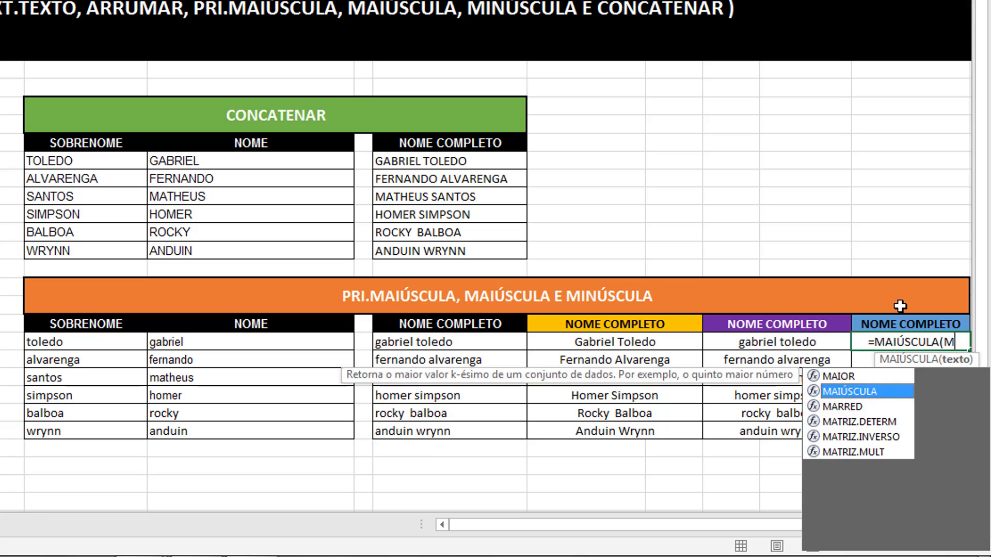
{"action": "key", "text": "BackSpace"}
{"action": "left_click", "coordinate": [780, 342]}
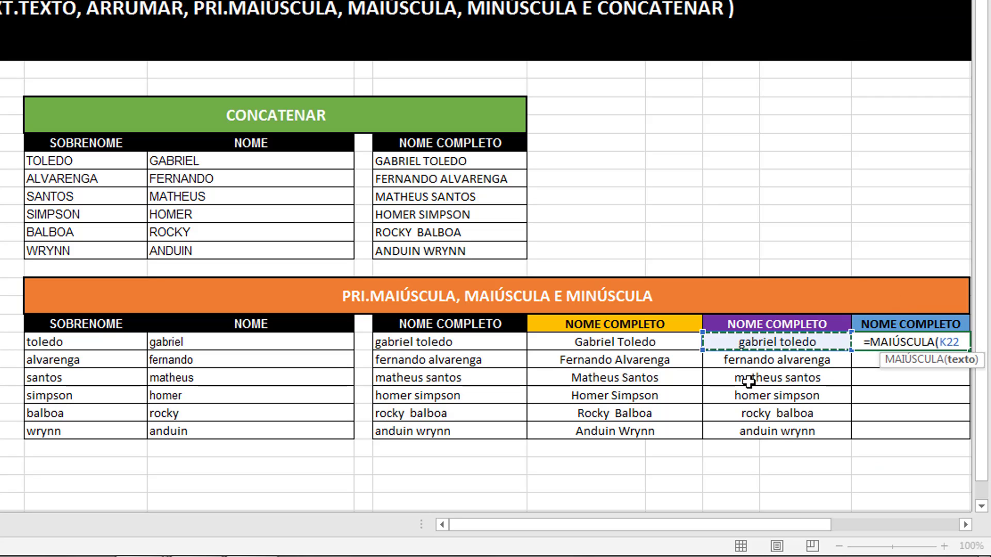
{"action": "type", "text": ")"}
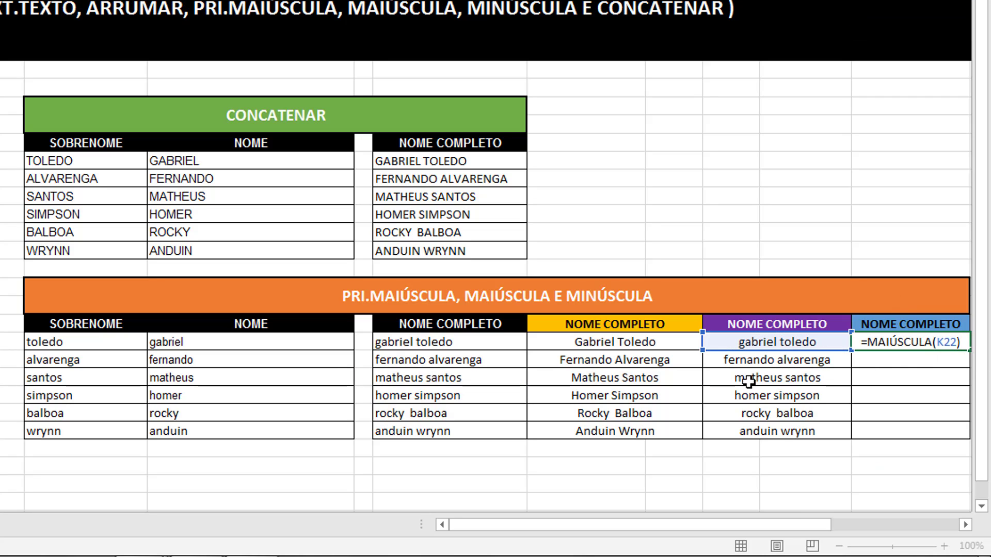
{"action": "key", "text": "Return"}
{"action": "left_click", "coordinate": [947, 341]}
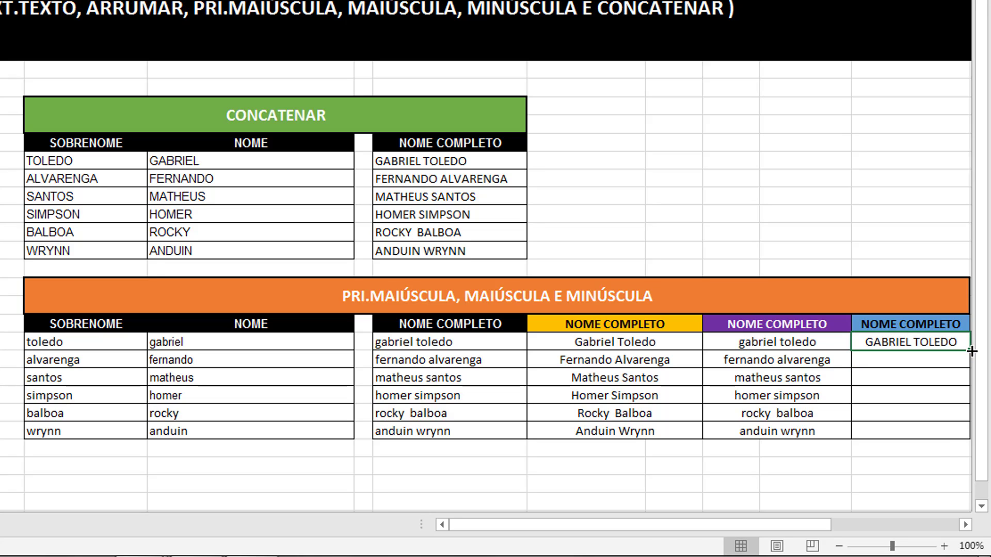
{"action": "double_click", "coordinate": [972, 351]}
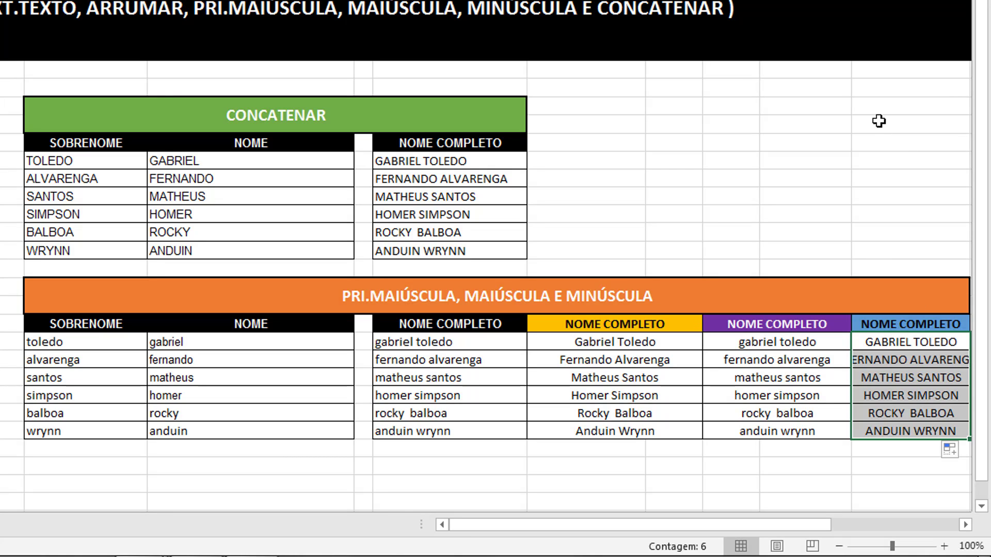
{"action": "left_click_drag", "start_coordinate": [852, 1], "coordinate": [835, 1]}
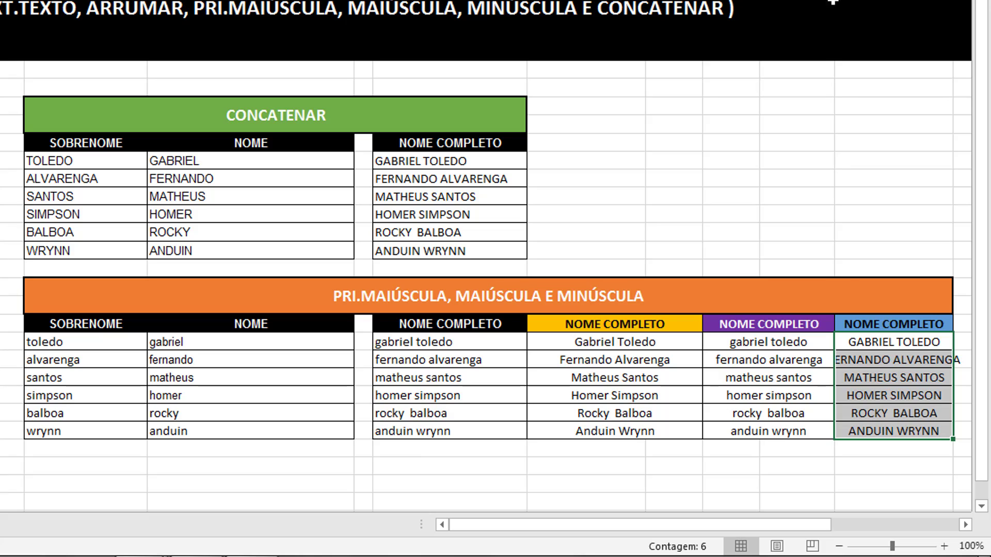
{"action": "left_click", "coordinate": [764, 342]}
{"action": "left_click", "coordinate": [887, 344]}
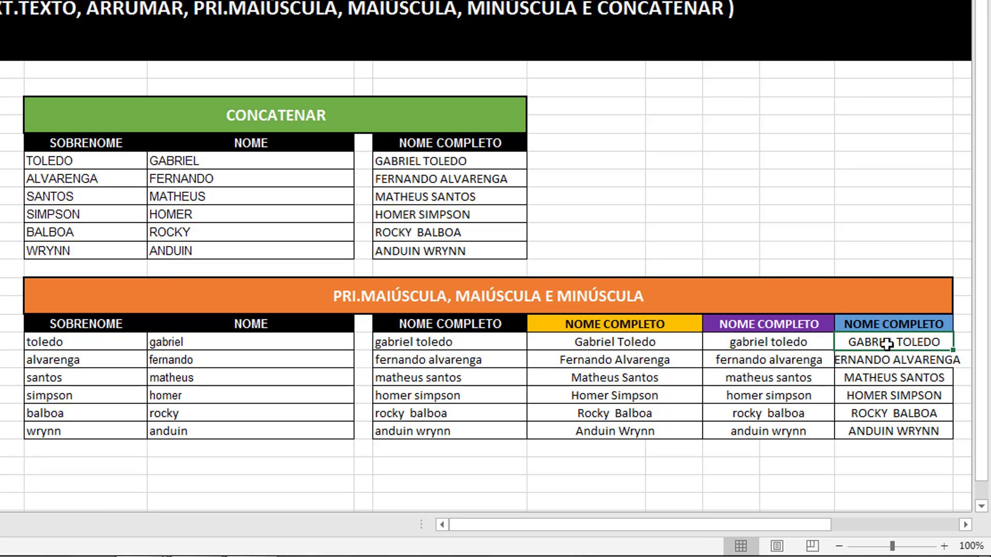
{"action": "double_click", "coordinate": [953, 2]}
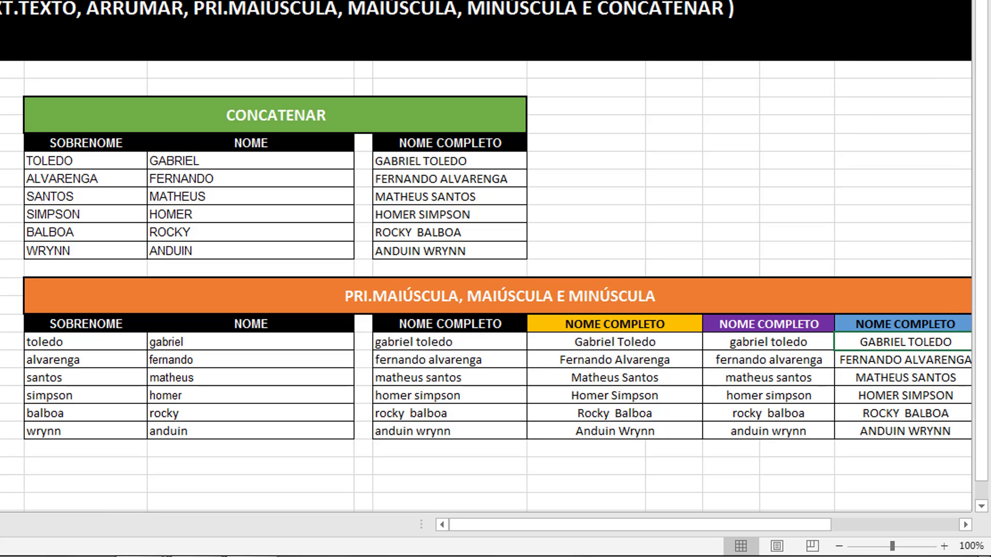